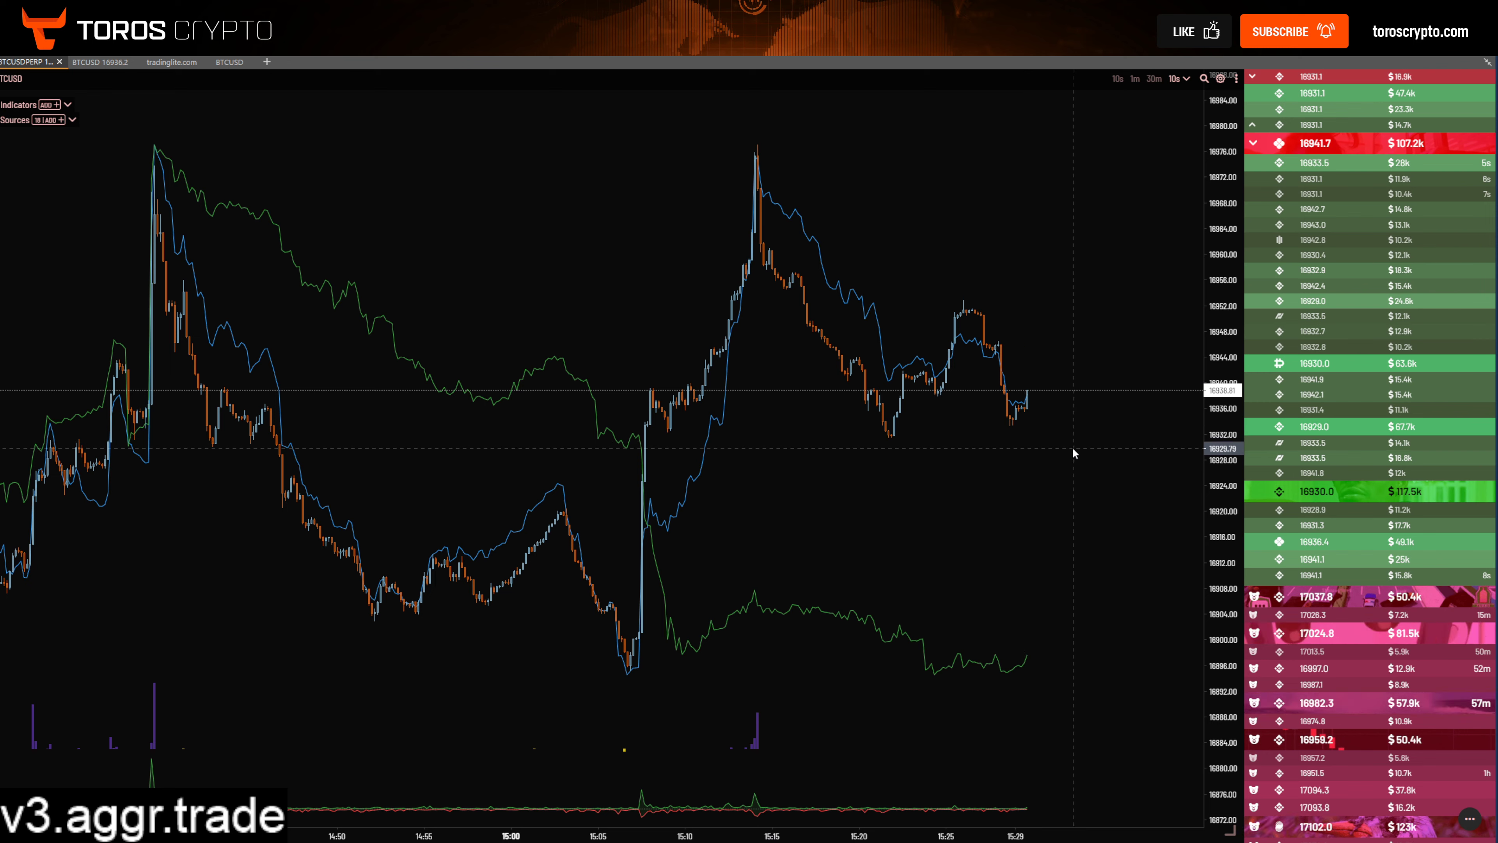
Step: Open the settings to review the saved workspaces and the options for creating a new one, and close them again
left_click(1468, 824)
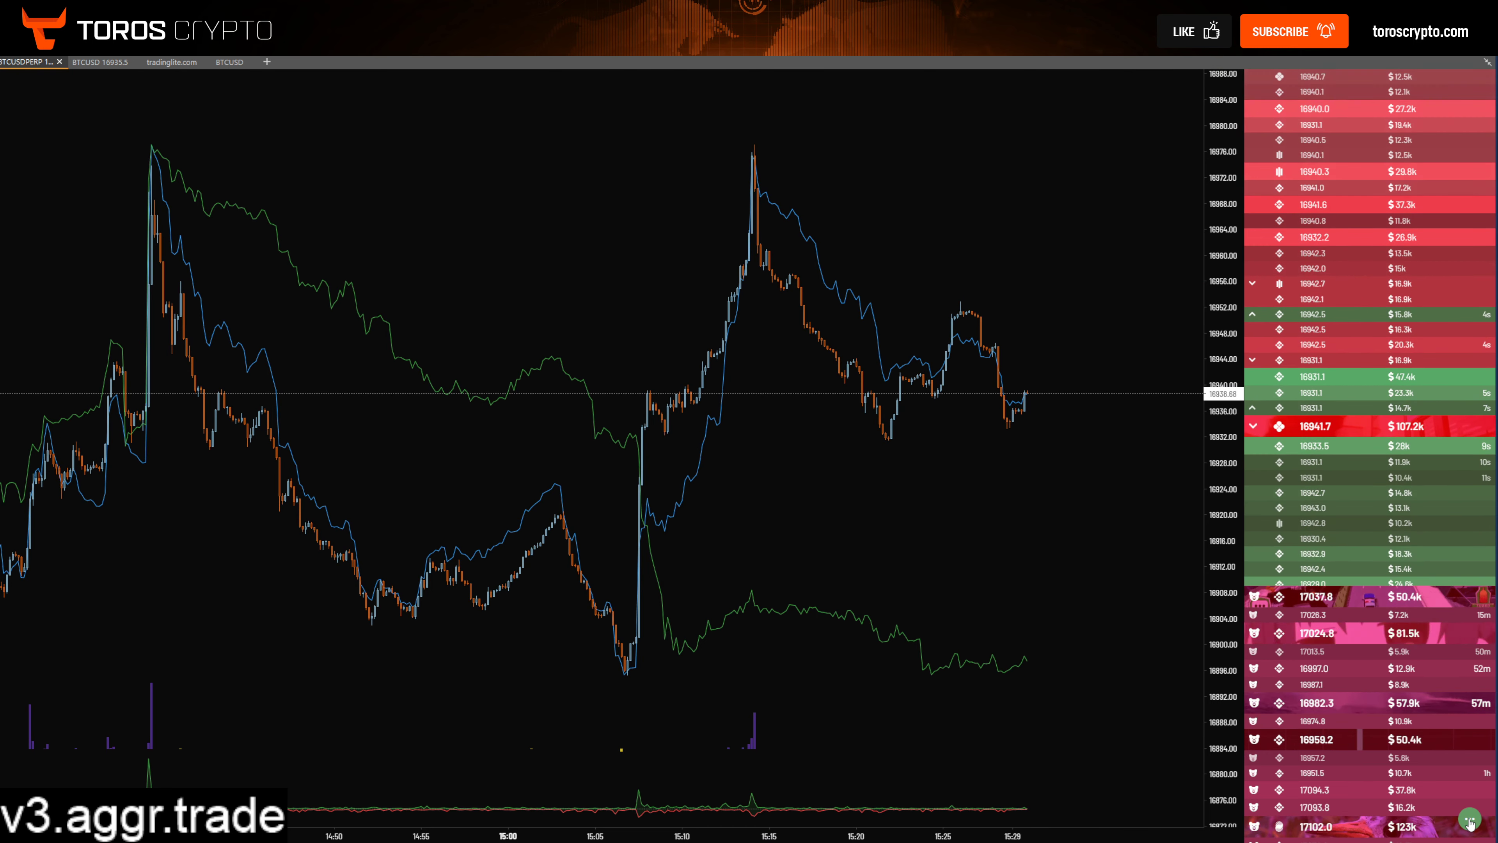
left_click(1439, 787)
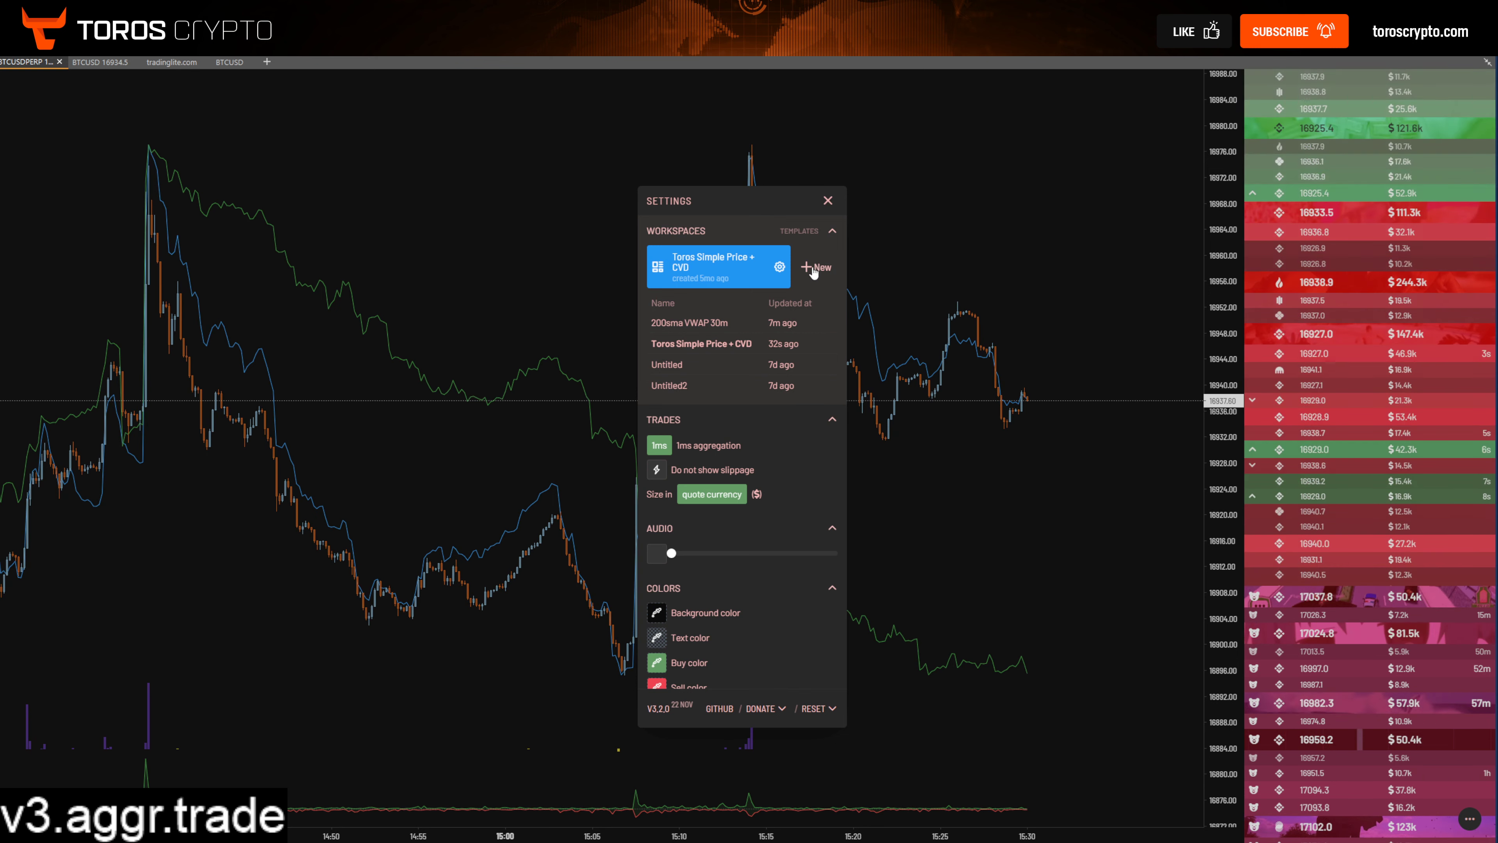
left_click(816, 267)
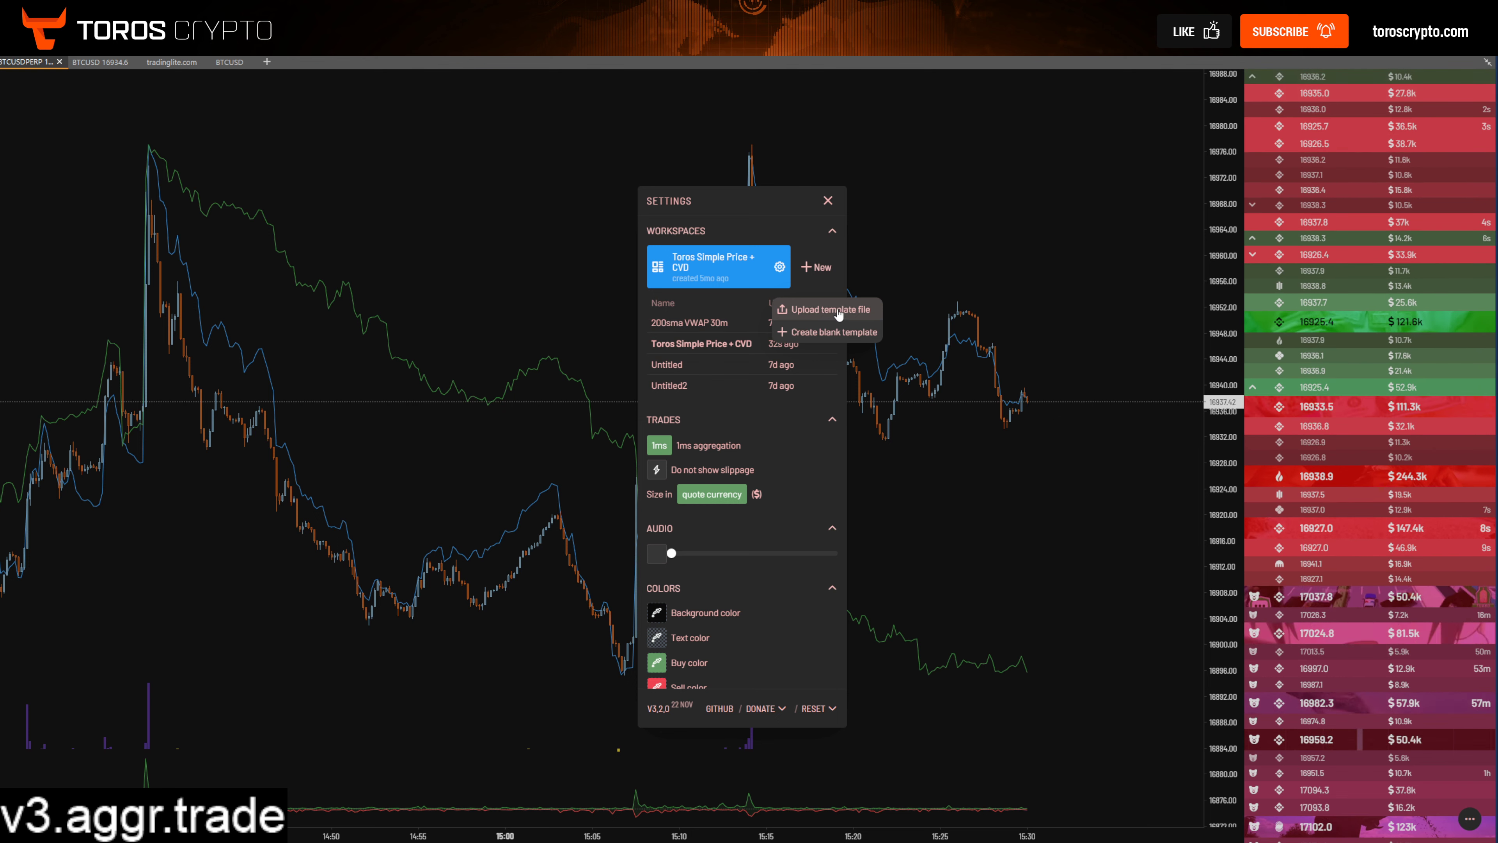
left_click(608, 115)
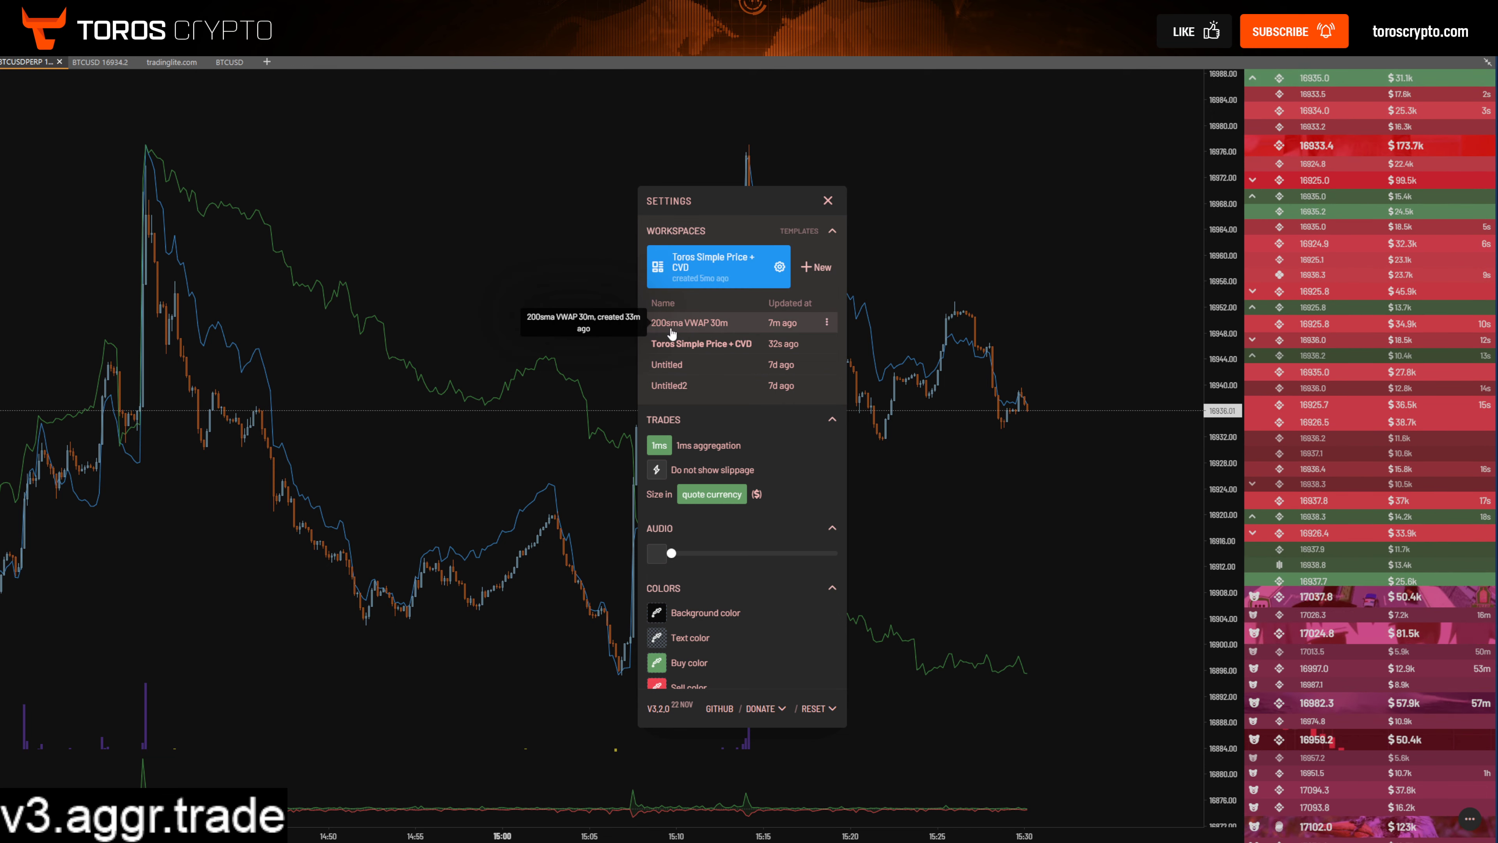
left_click(828, 201)
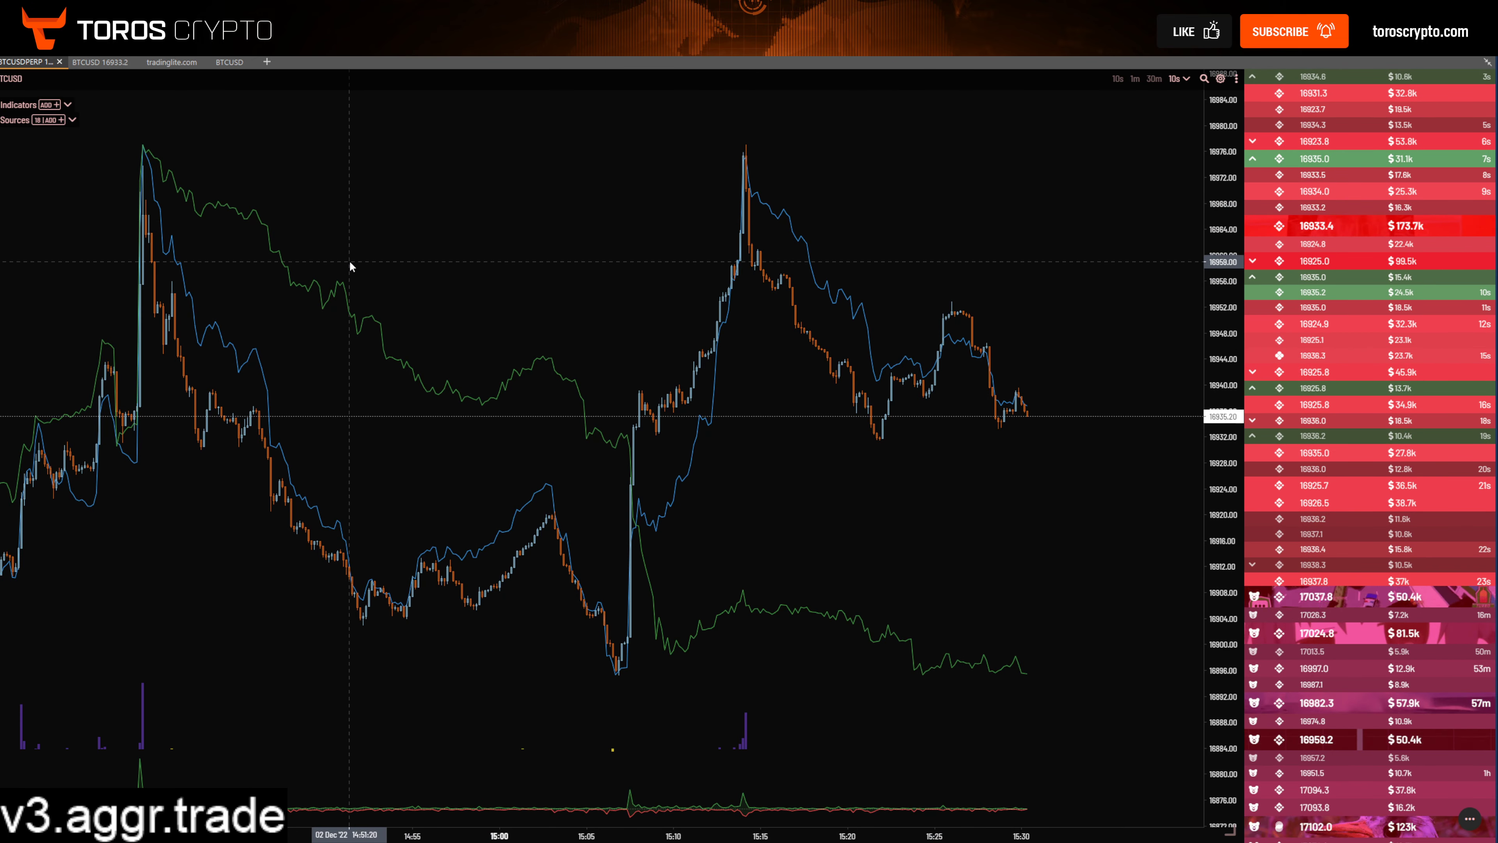
scroll(313, 291, "left", 2)
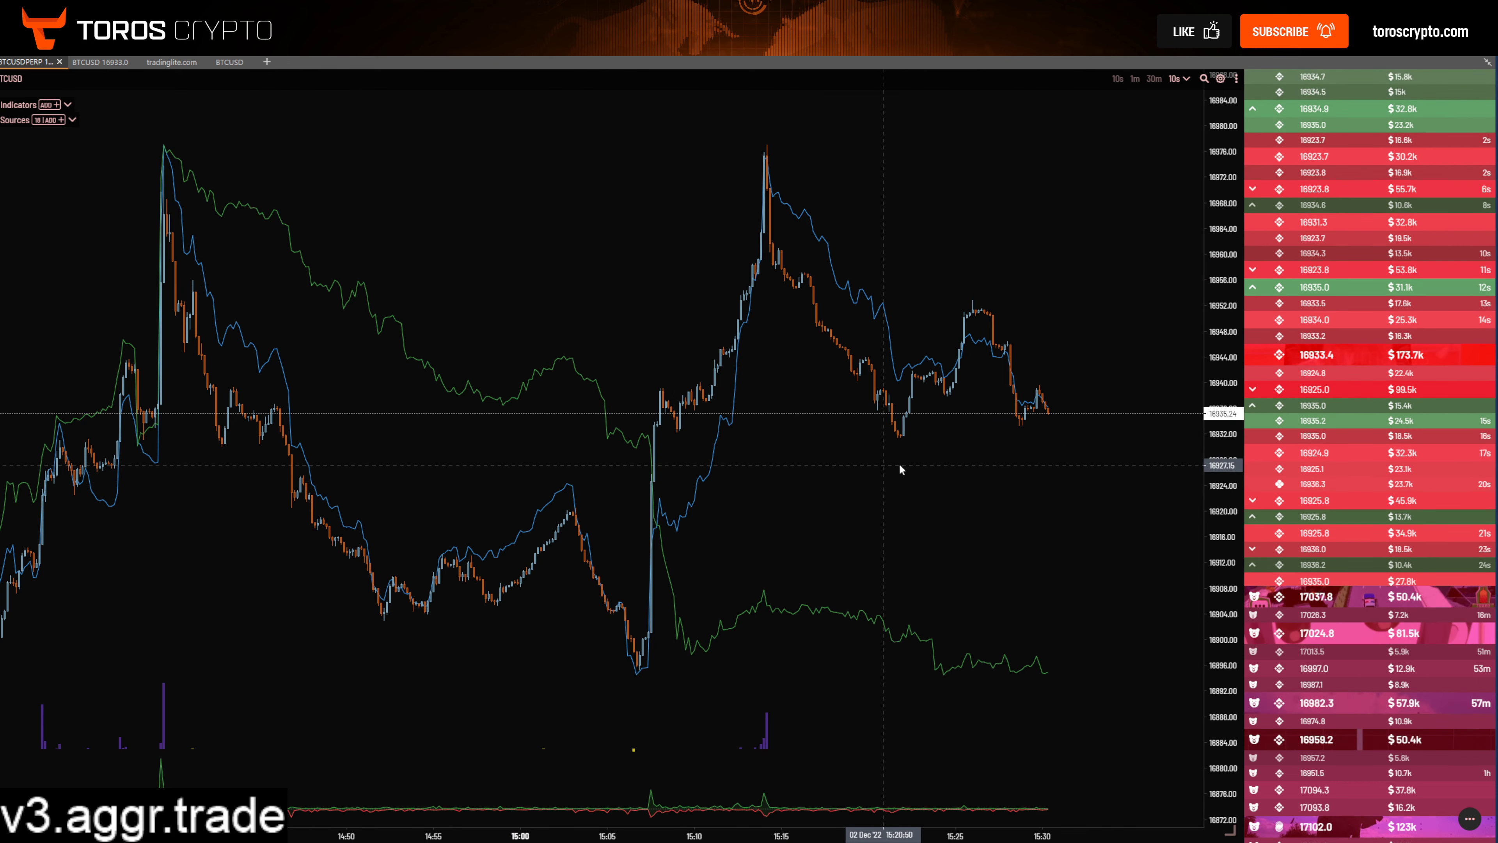
scroll(924, 418, "up", 3)
scroll(608, 199, "right", 5)
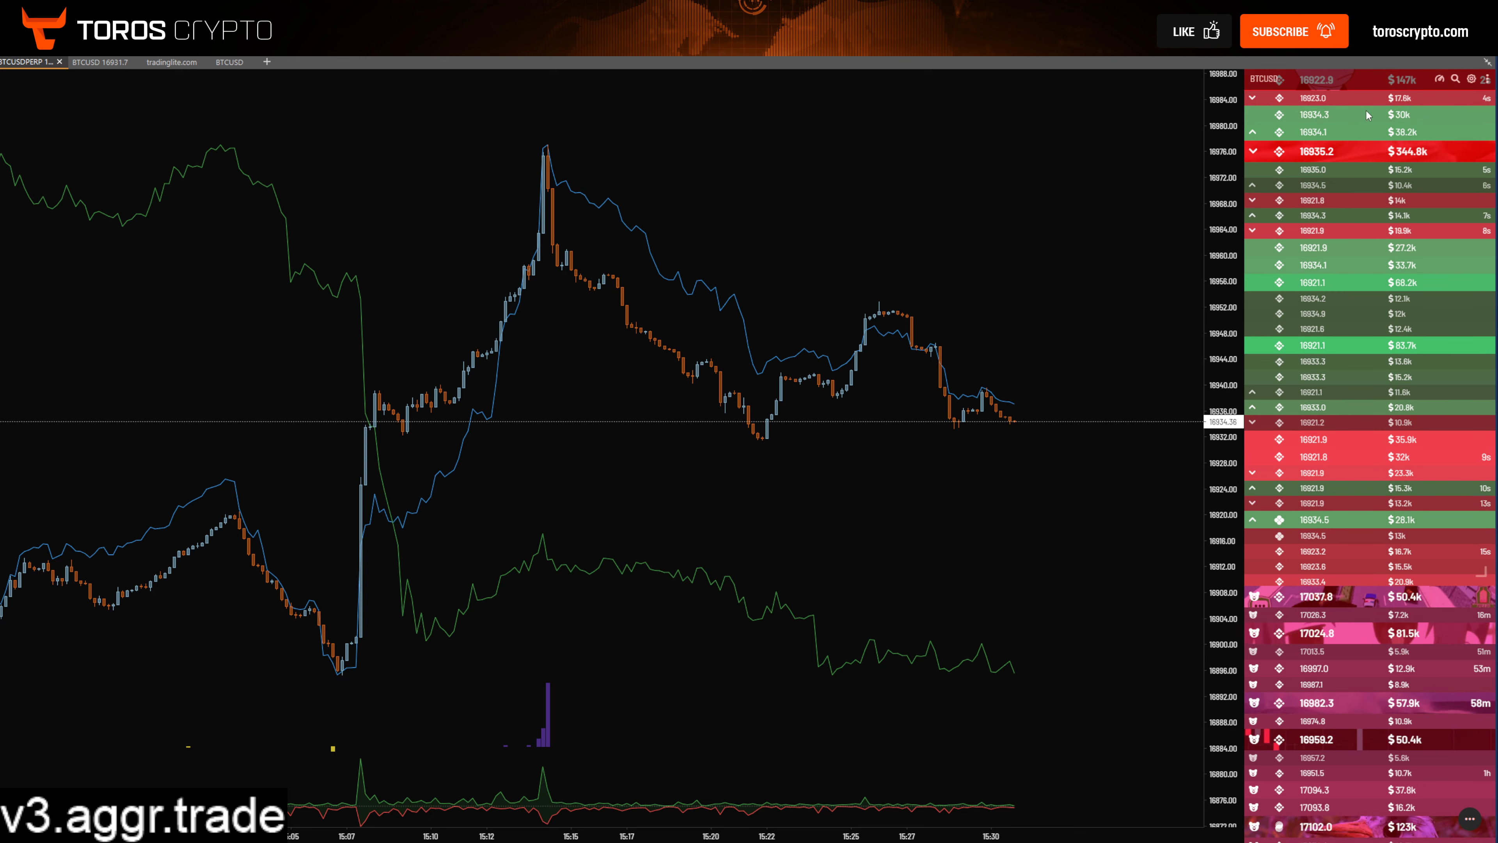
Step: Review the threshold settings of the BTCUSD trades pane and the options menu of the liquidations pane below it
left_click(1477, 79)
left_click(1448, 130)
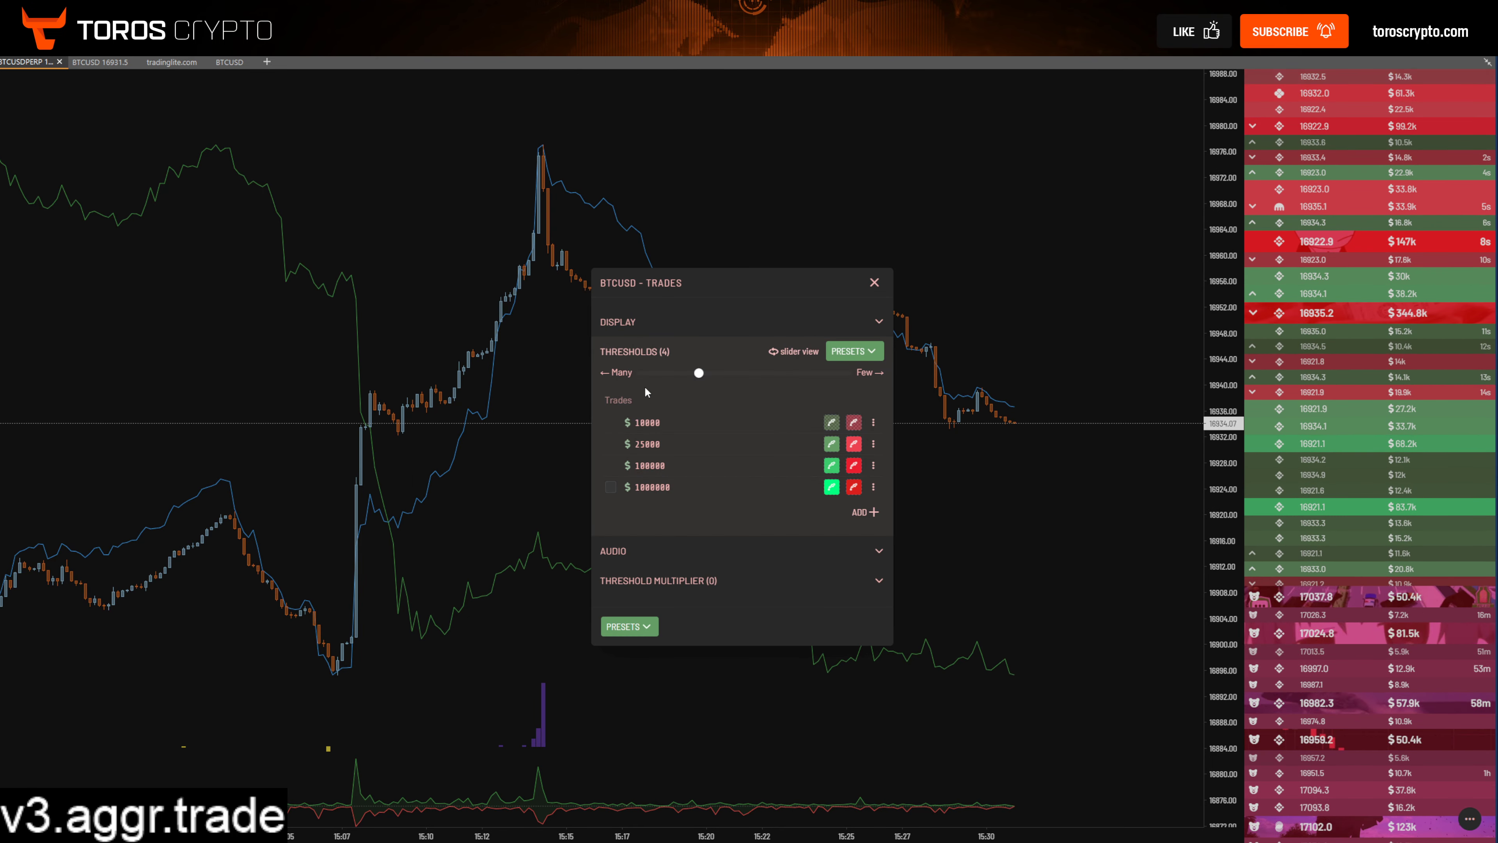
double_click(636, 423)
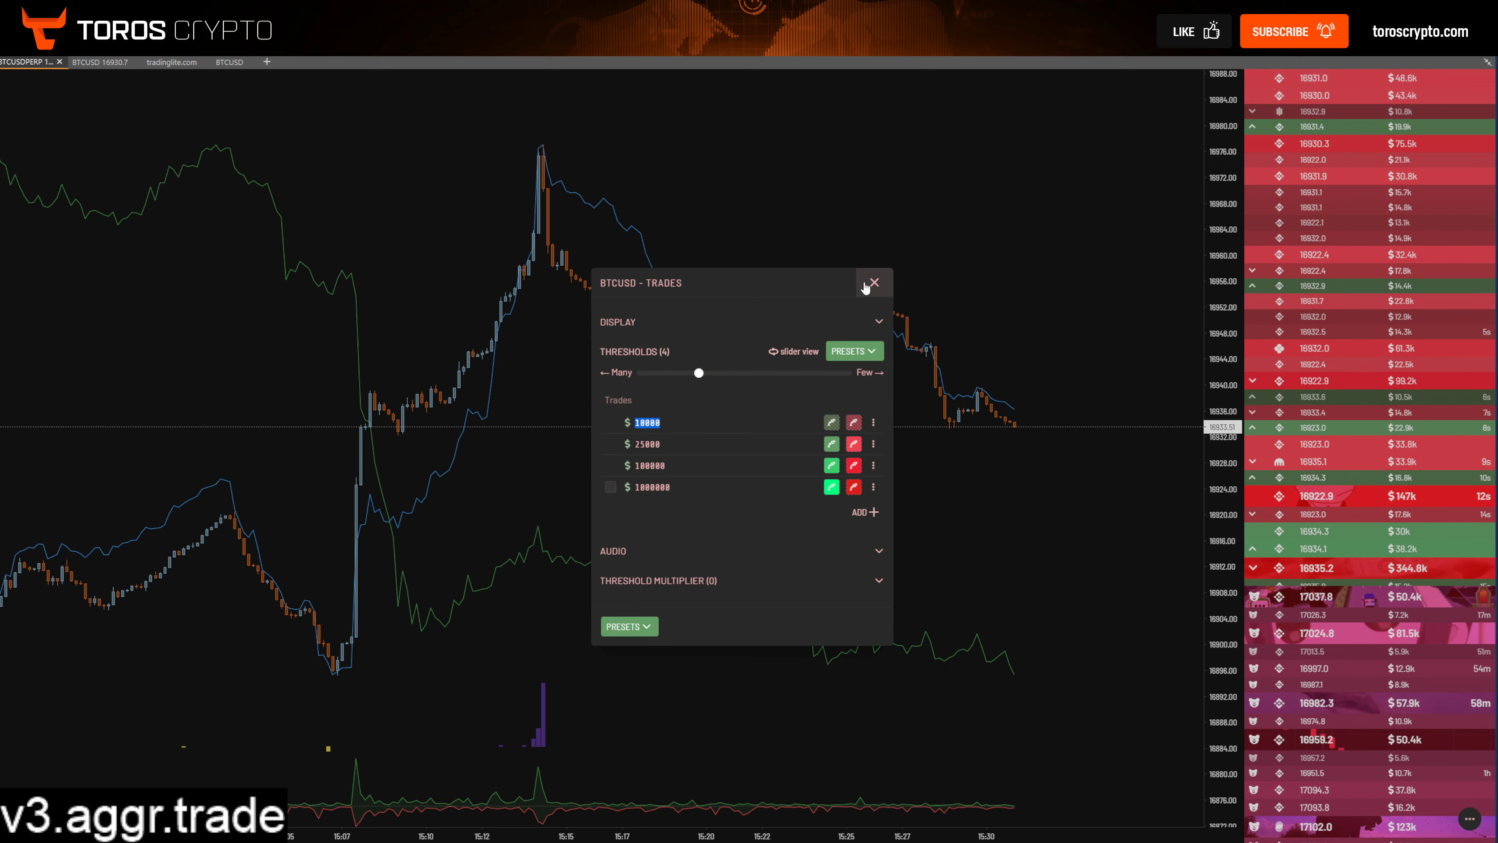
left_click(874, 285)
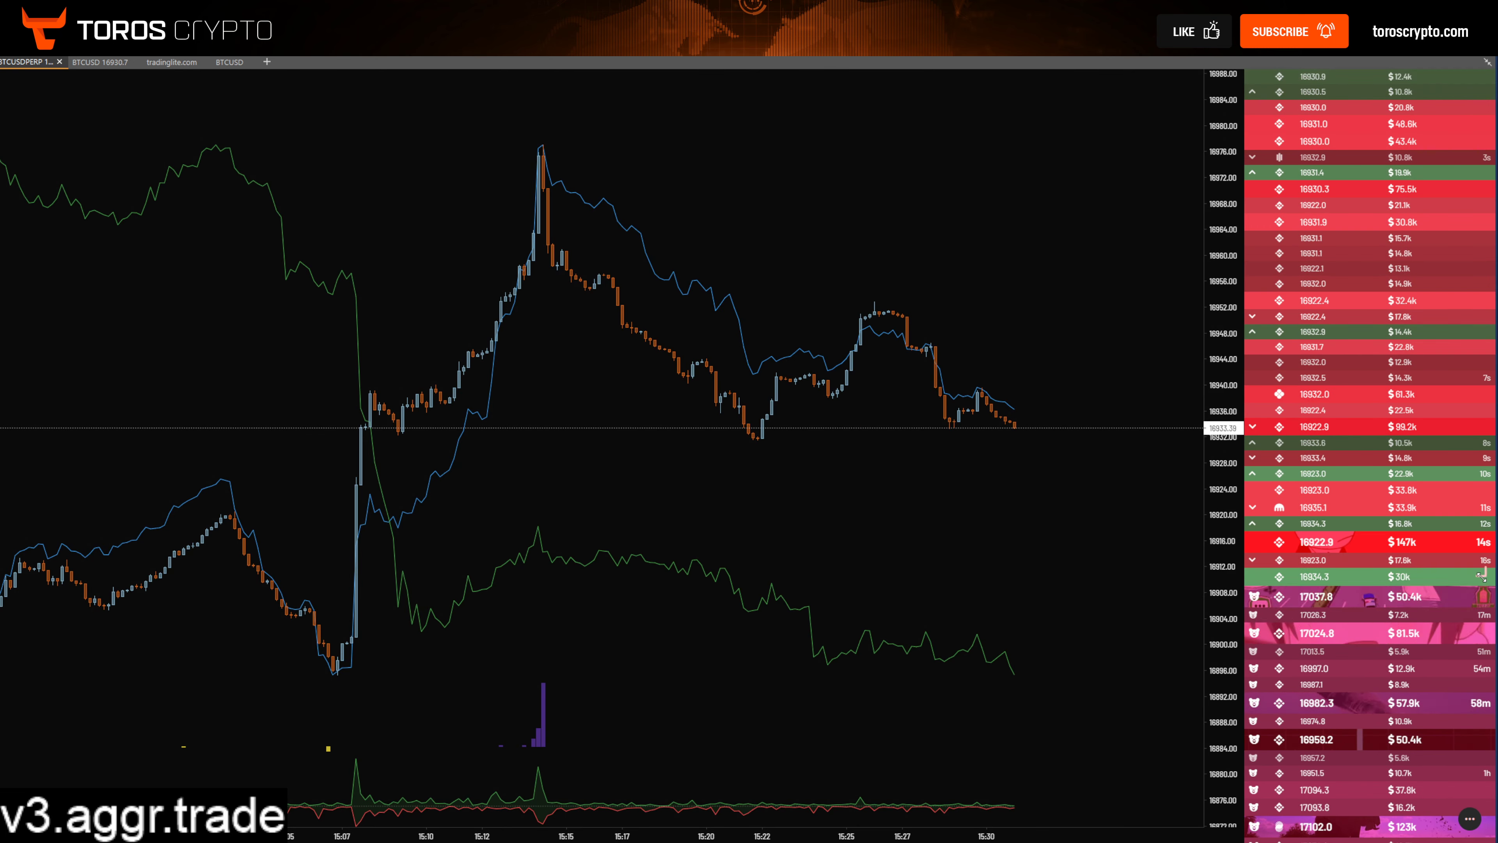
left_click(1487, 597)
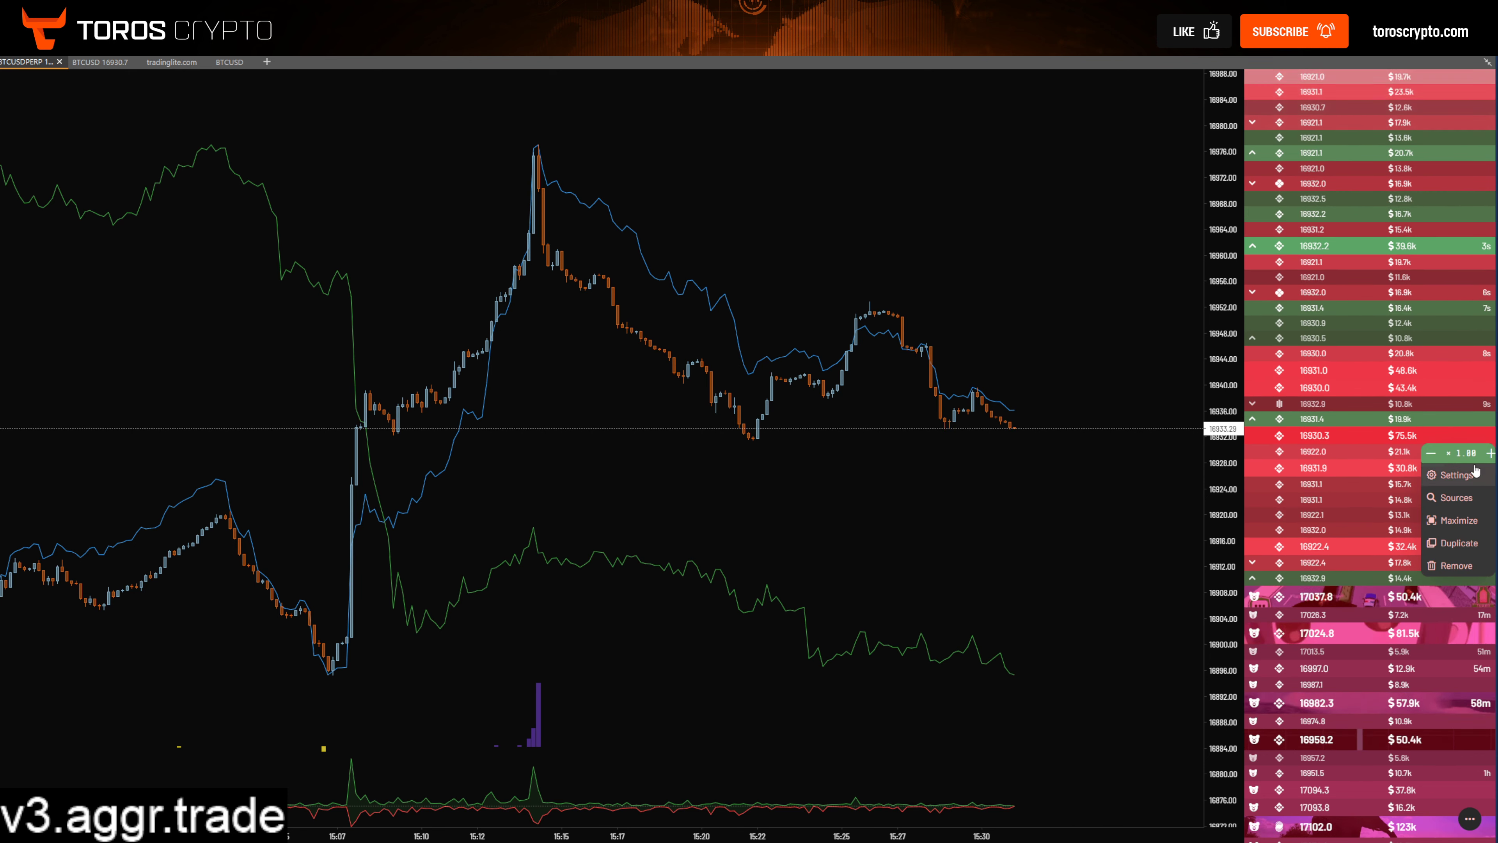
left_click(1039, 357)
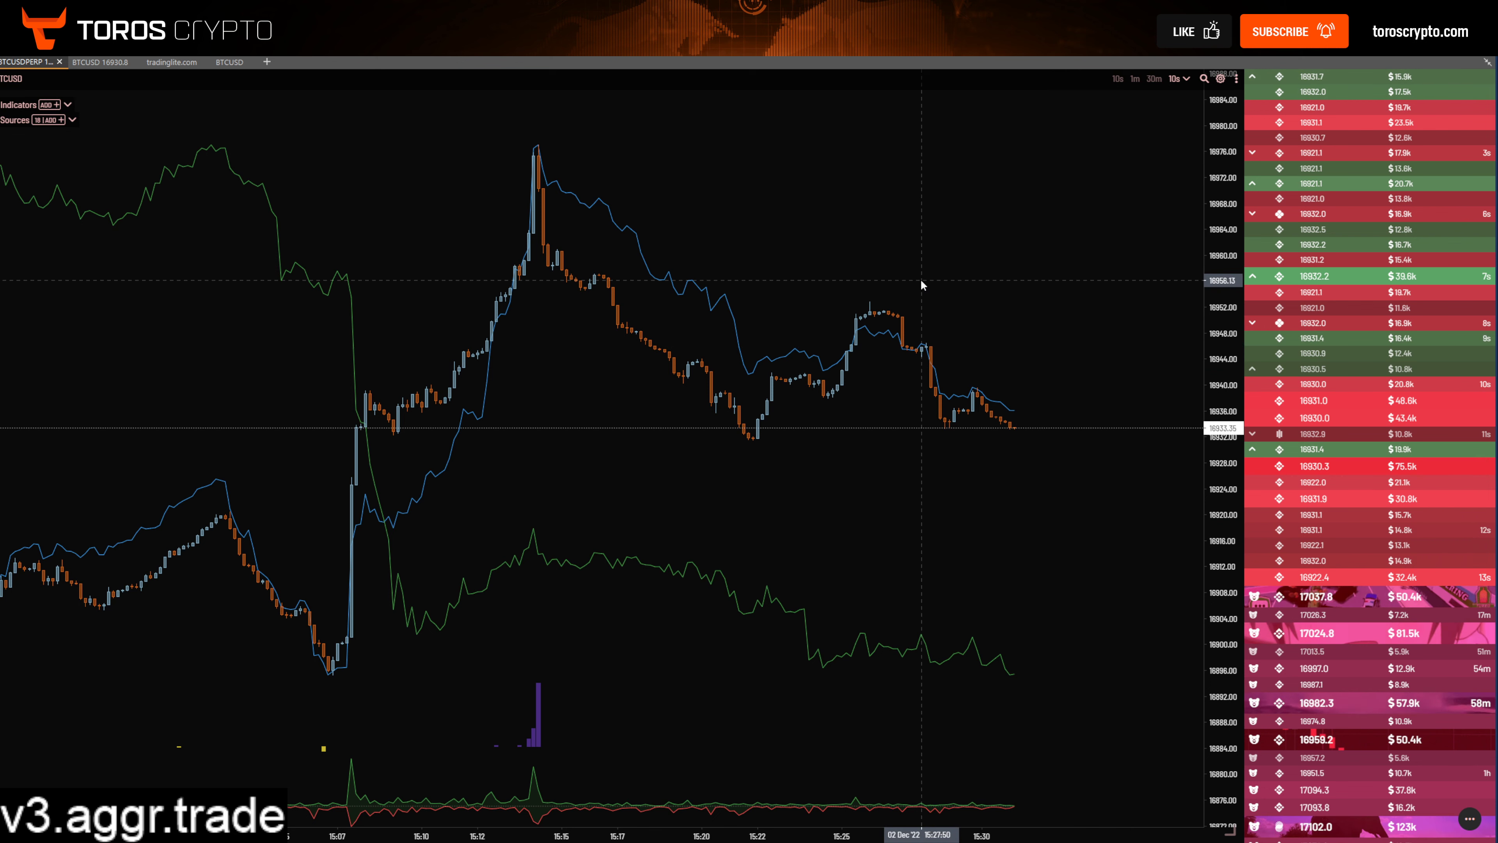
Step: Examine how the BTCUSD price moves against the blue and green CVD lines across the peaks and drops on the 10s chart
scroll(837, 256, "down", 4)
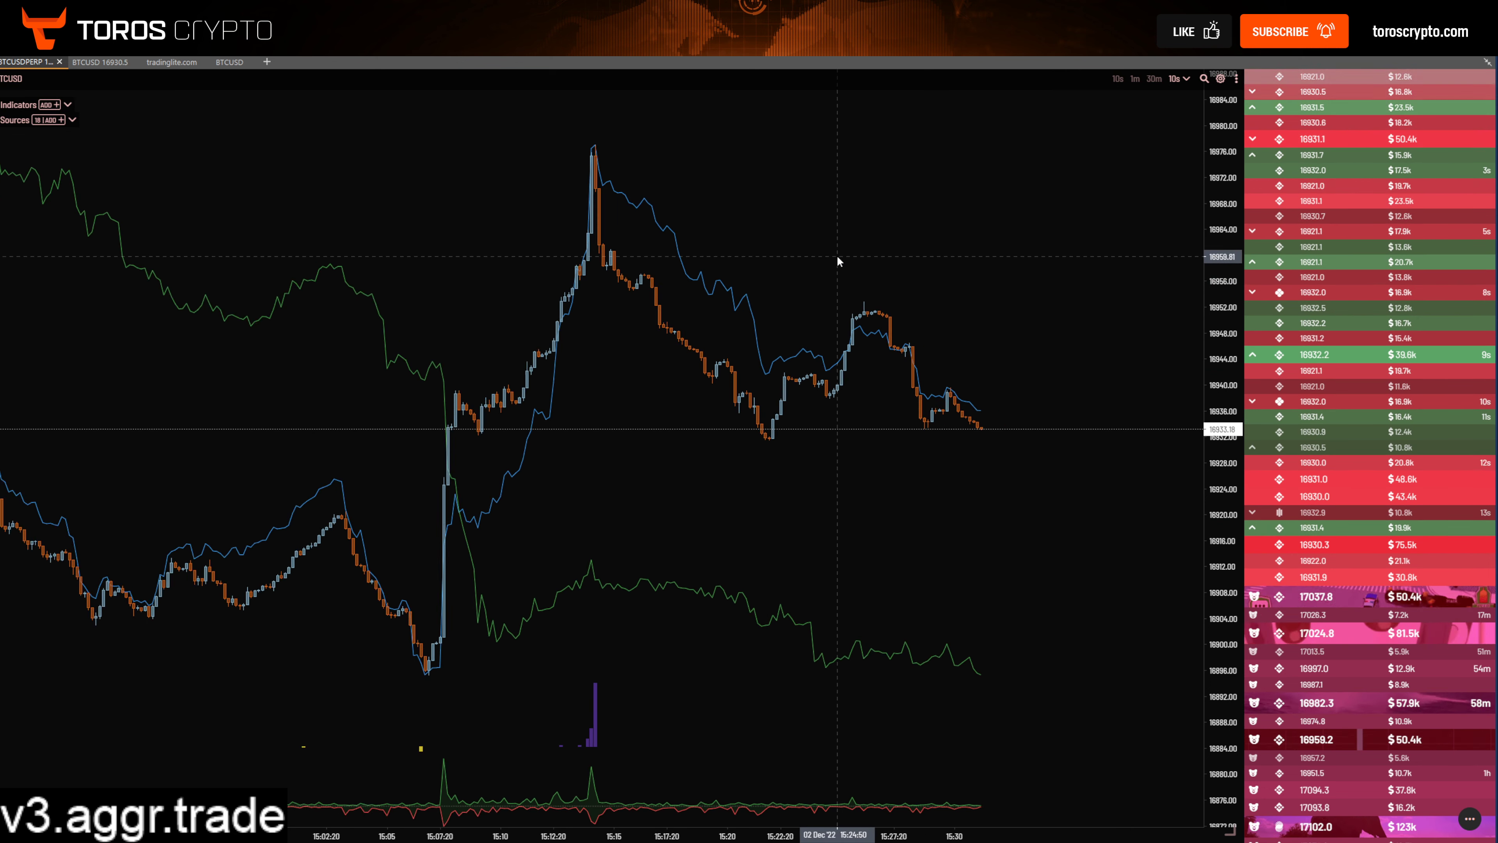
left_click_drag(644, 289, 683, 414)
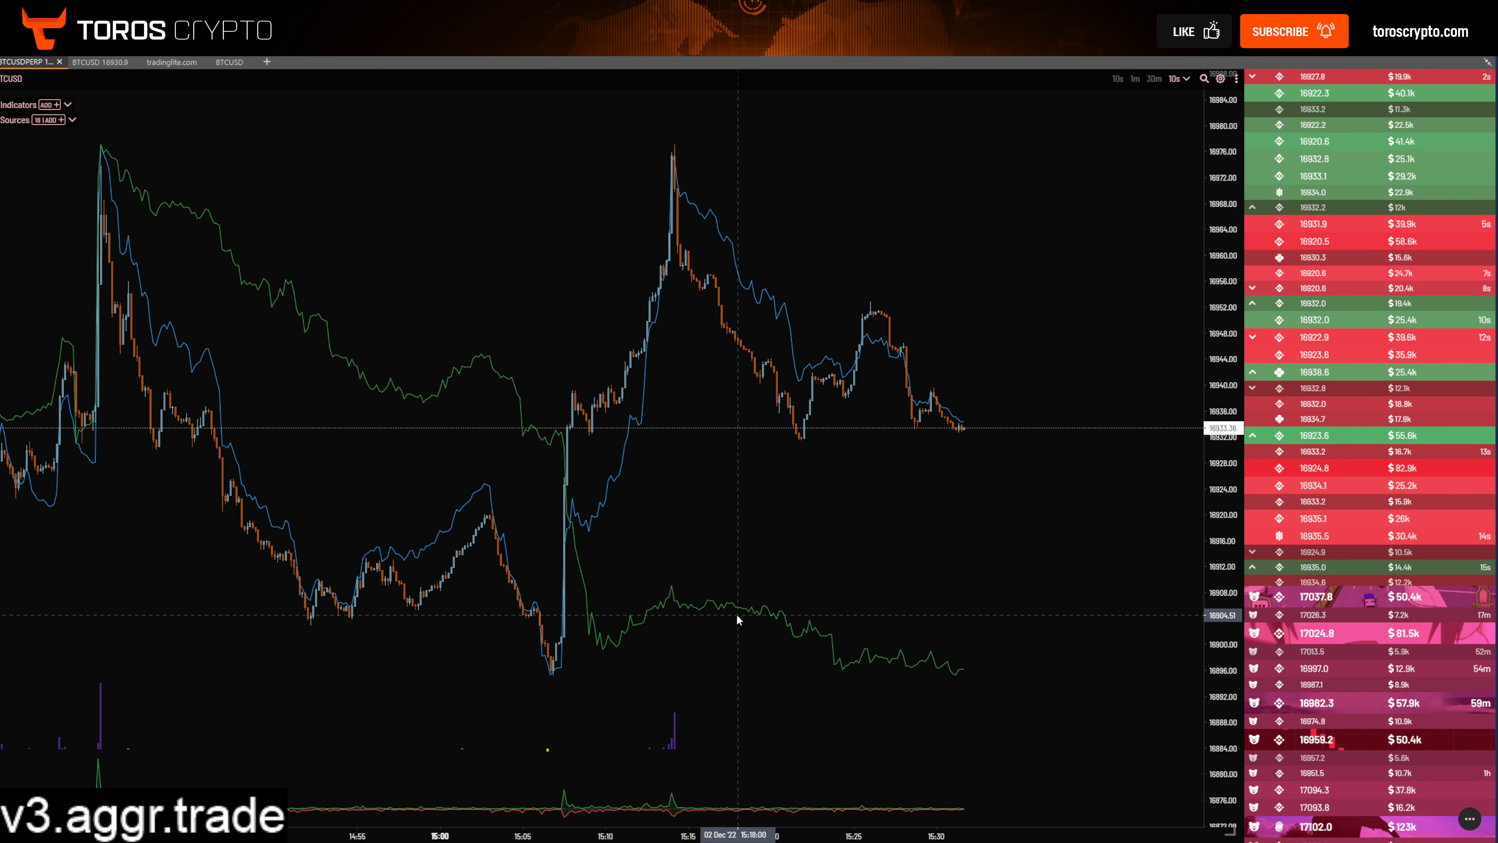
left_click_drag(732, 573, 813, 571)
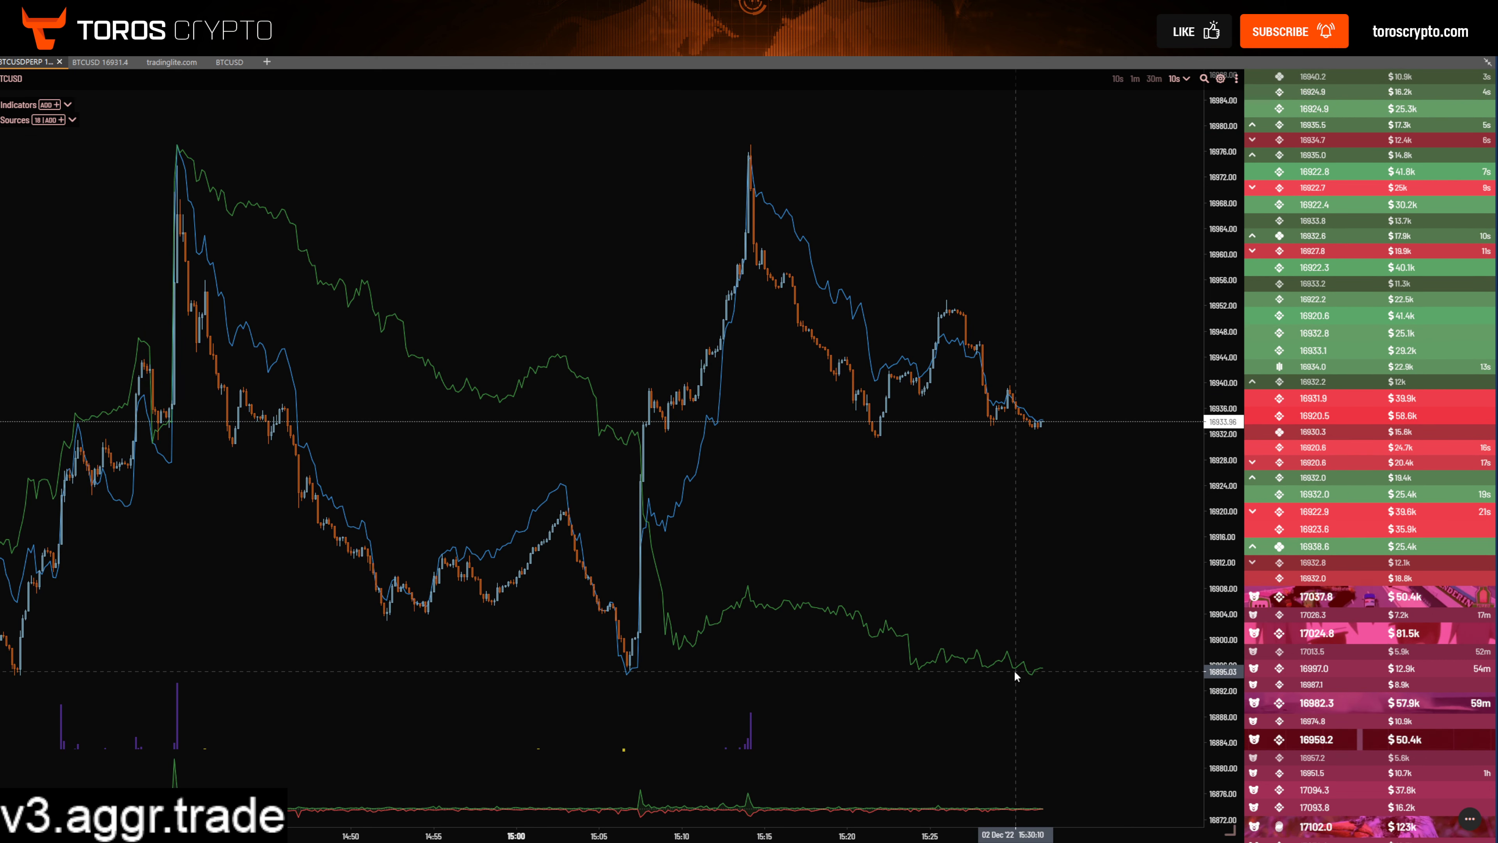
scroll(679, 372, "left", 2)
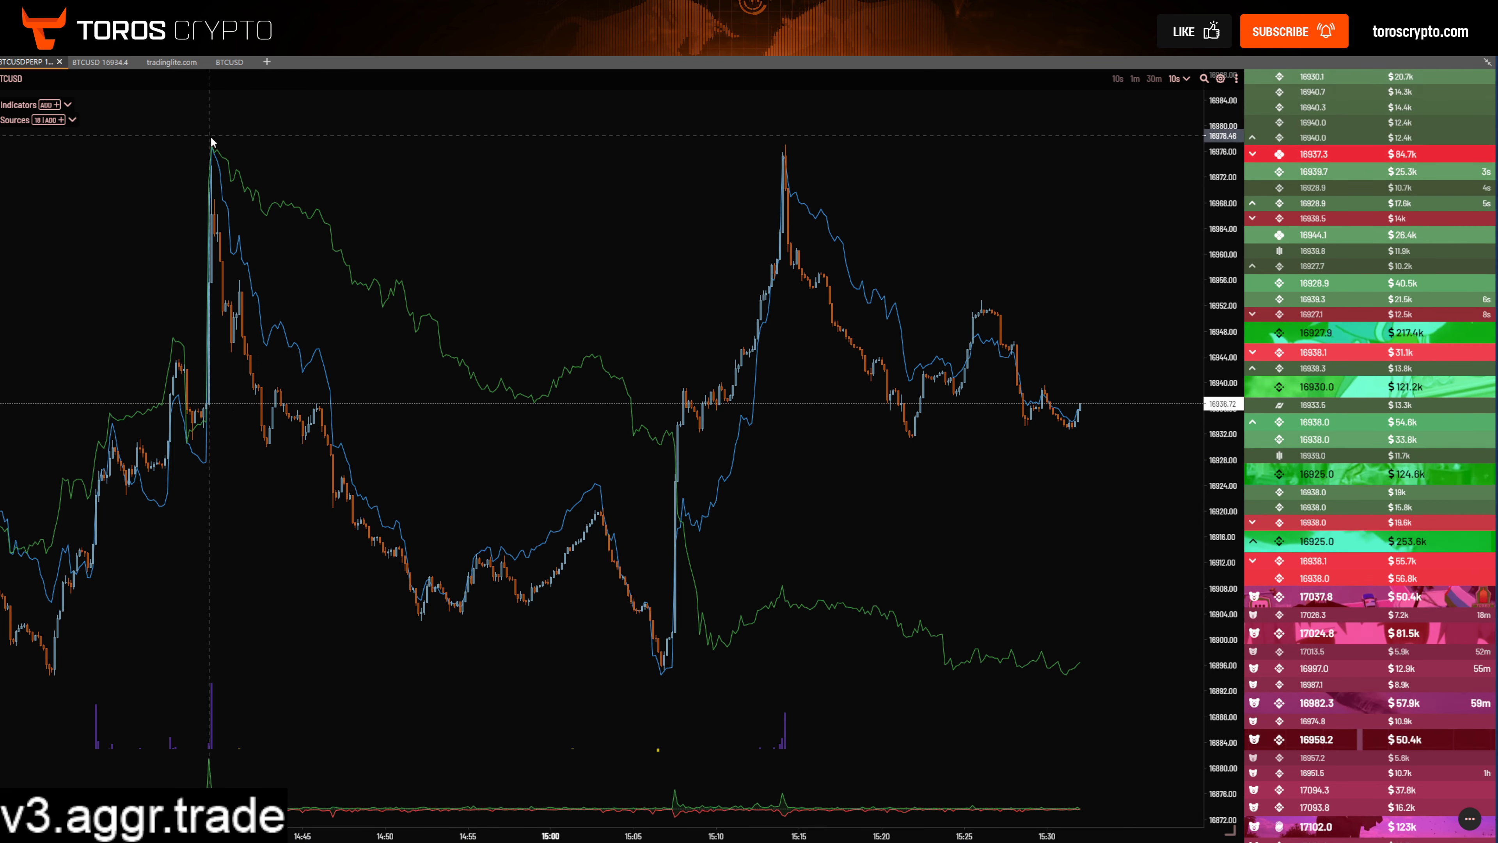
scroll(635, 447, "down", 3)
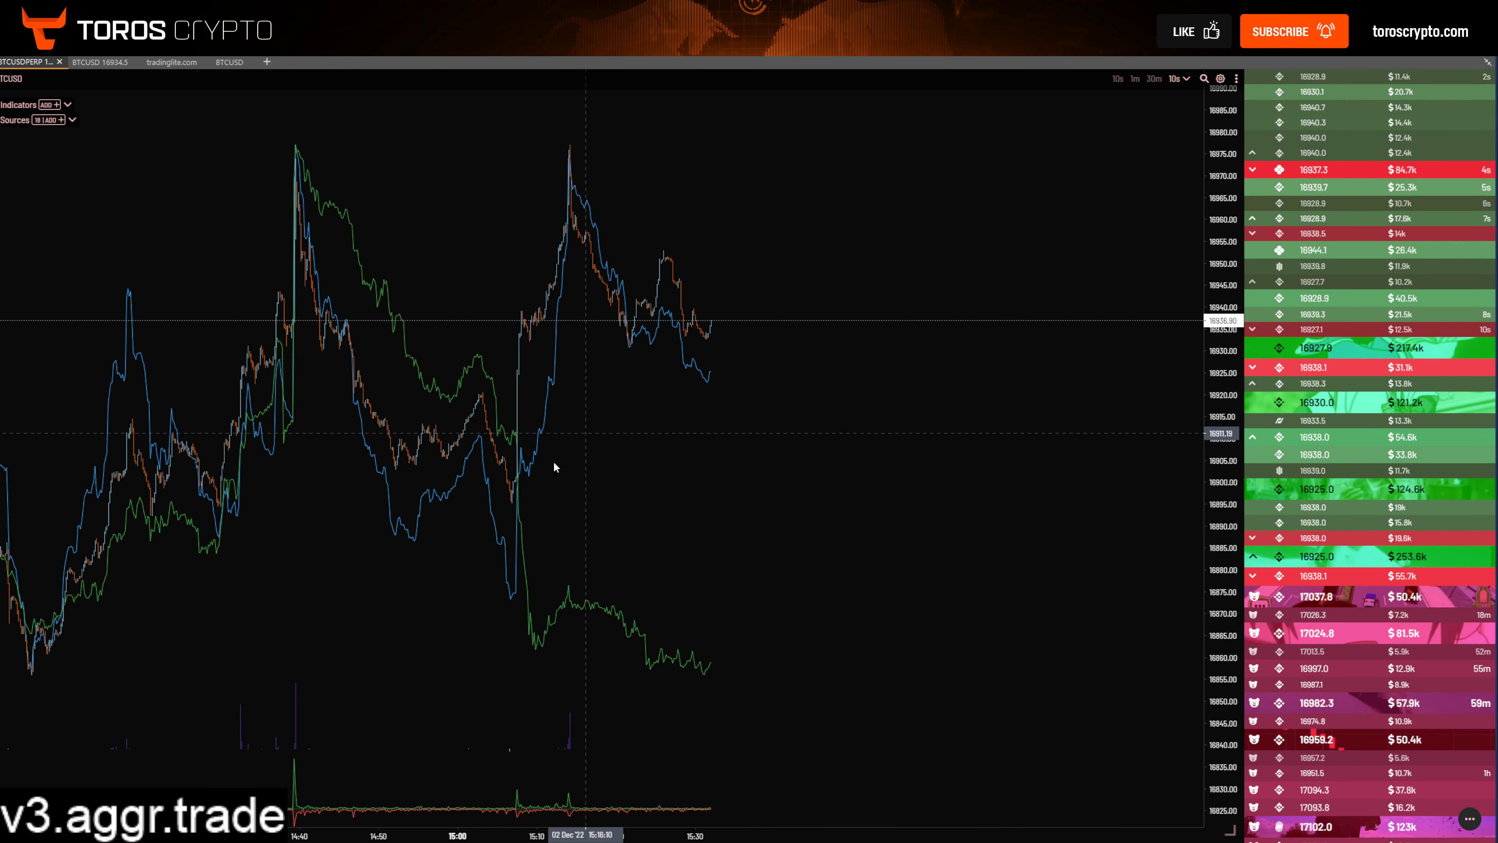
left_click_drag(363, 425, 596, 306)
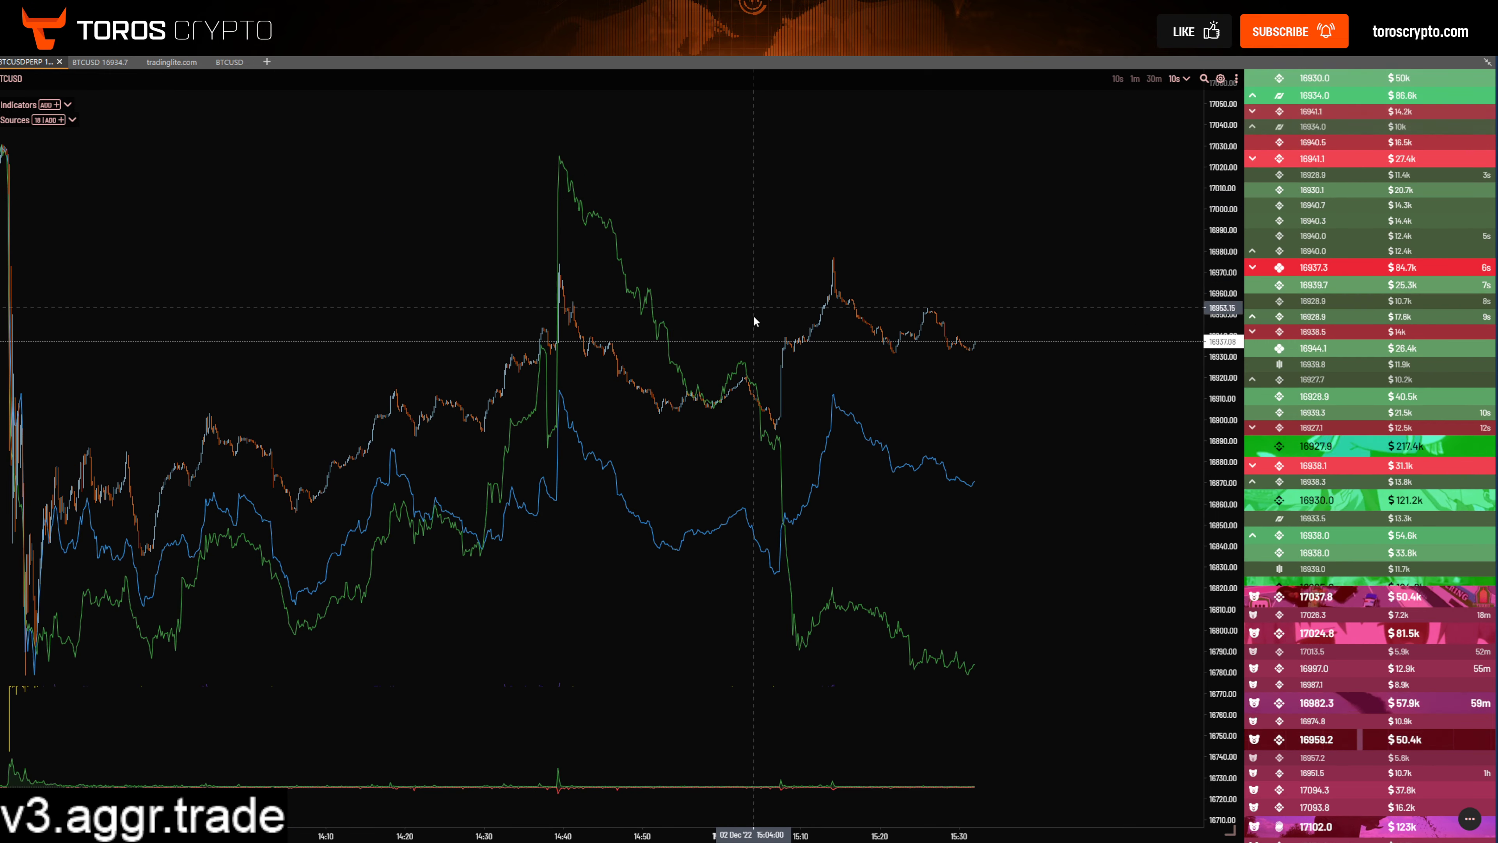
scroll(725, 354, "up", 3)
scroll(808, 489, "up", 3)
left_click_drag(949, 443, 756, 468)
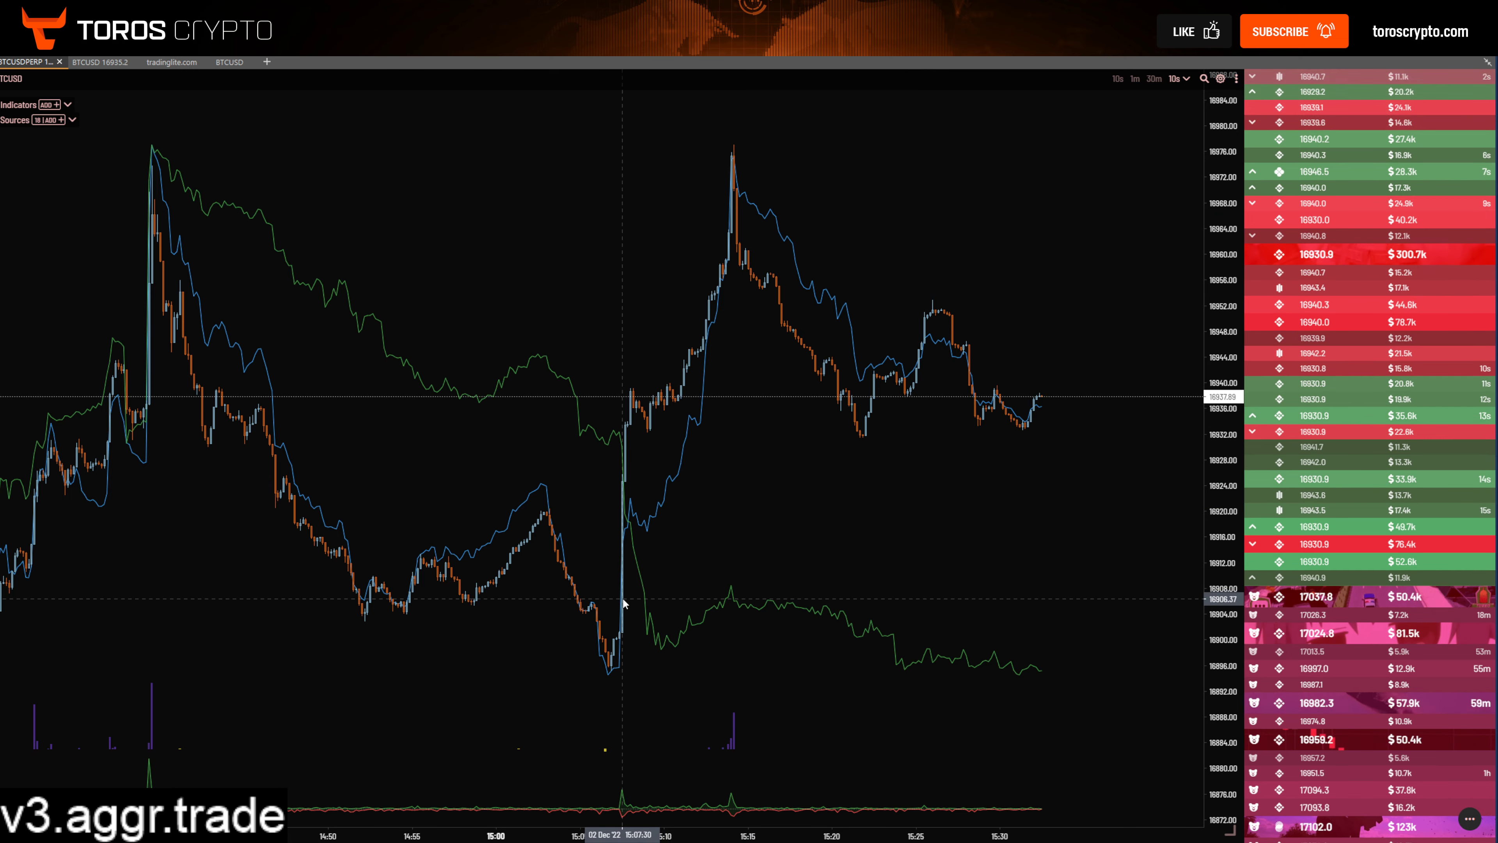
left_click_drag(800, 491, 963, 435)
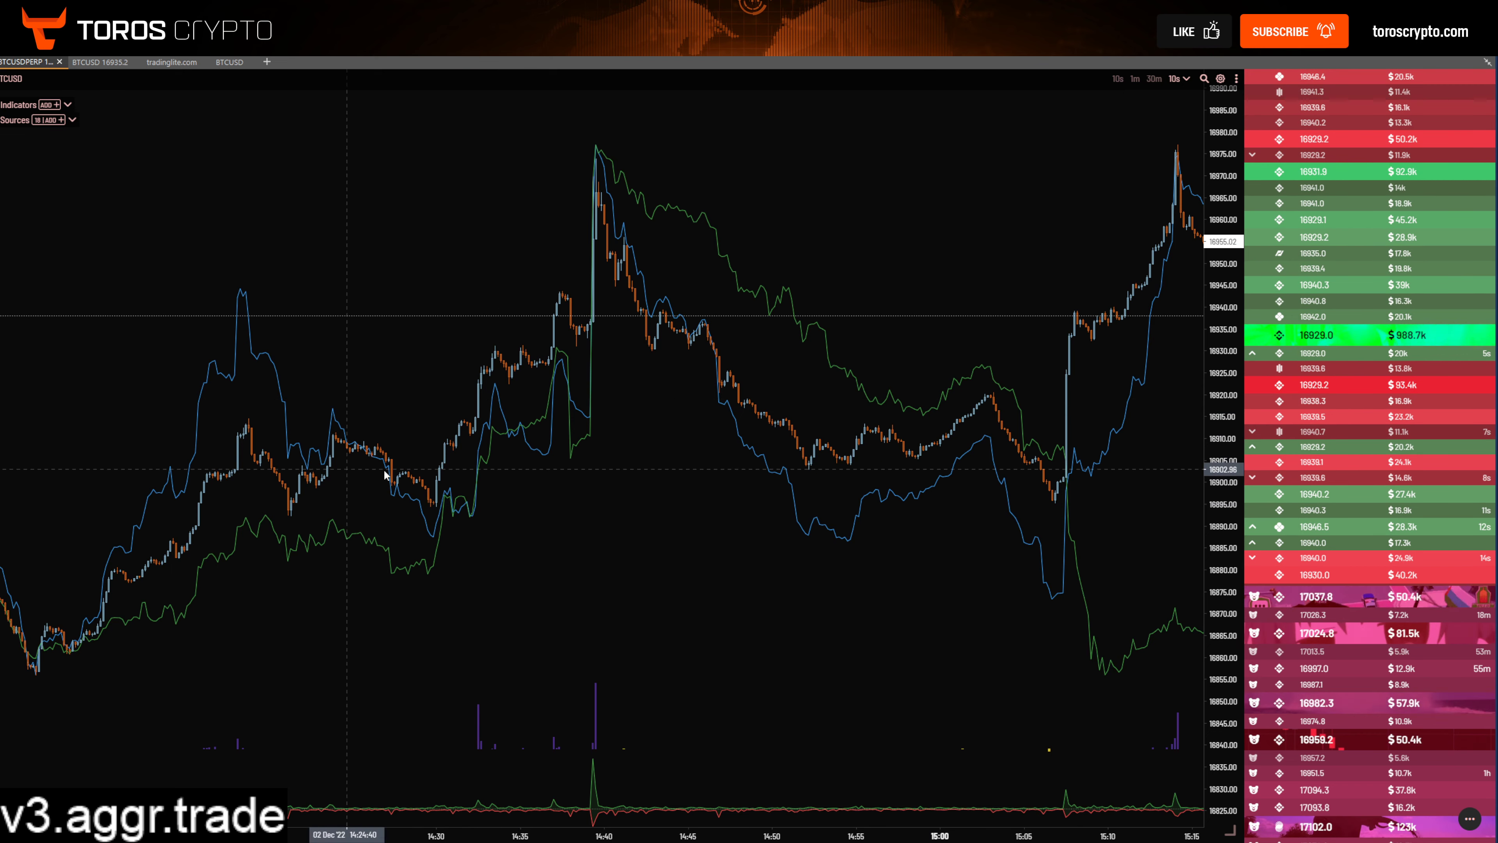
scroll(650, 269, "right", 5)
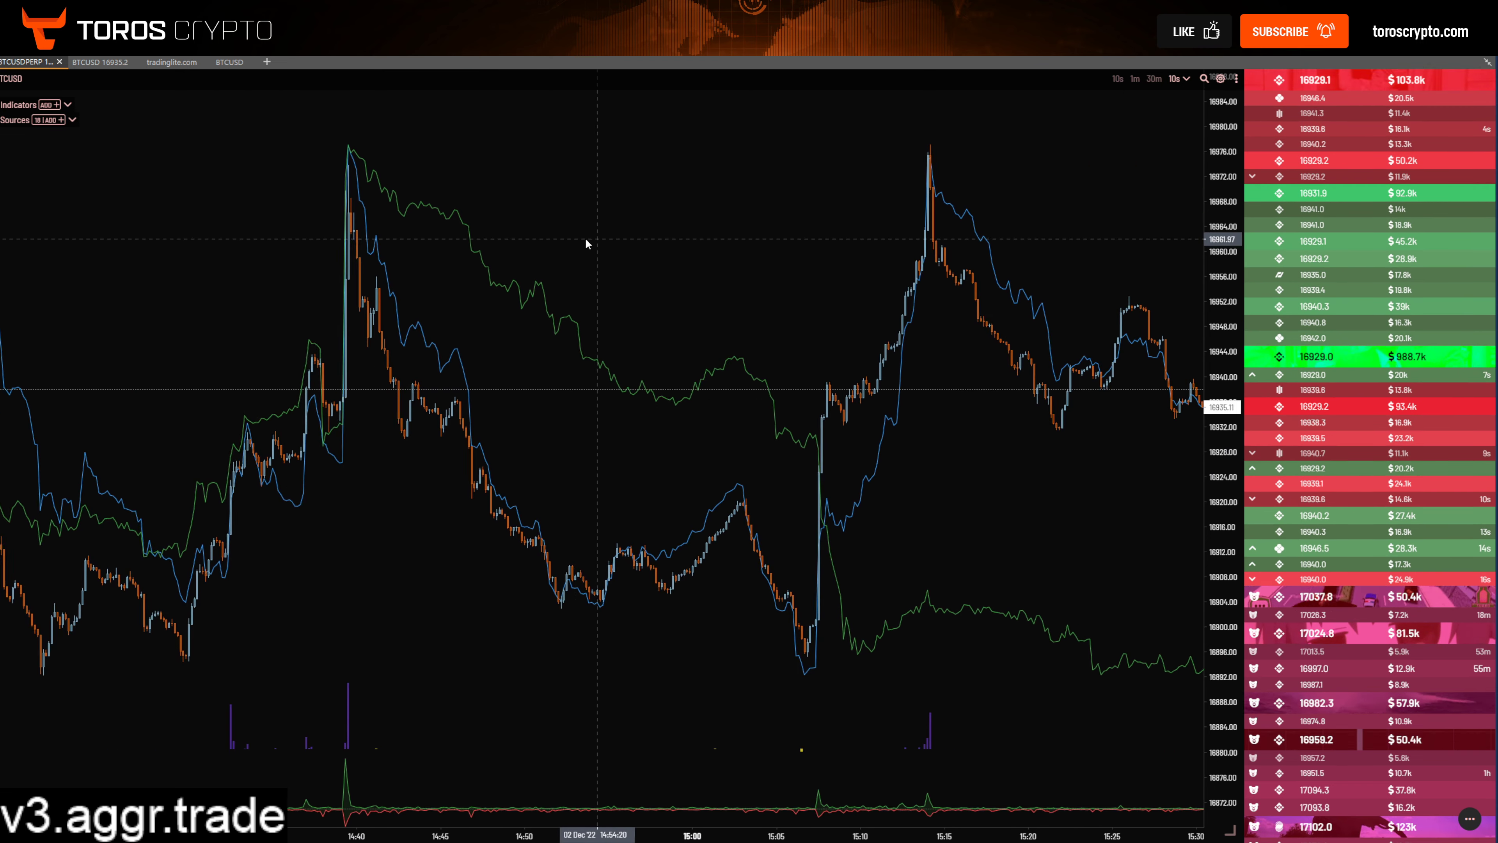
scroll(563, 222, "right", 3)
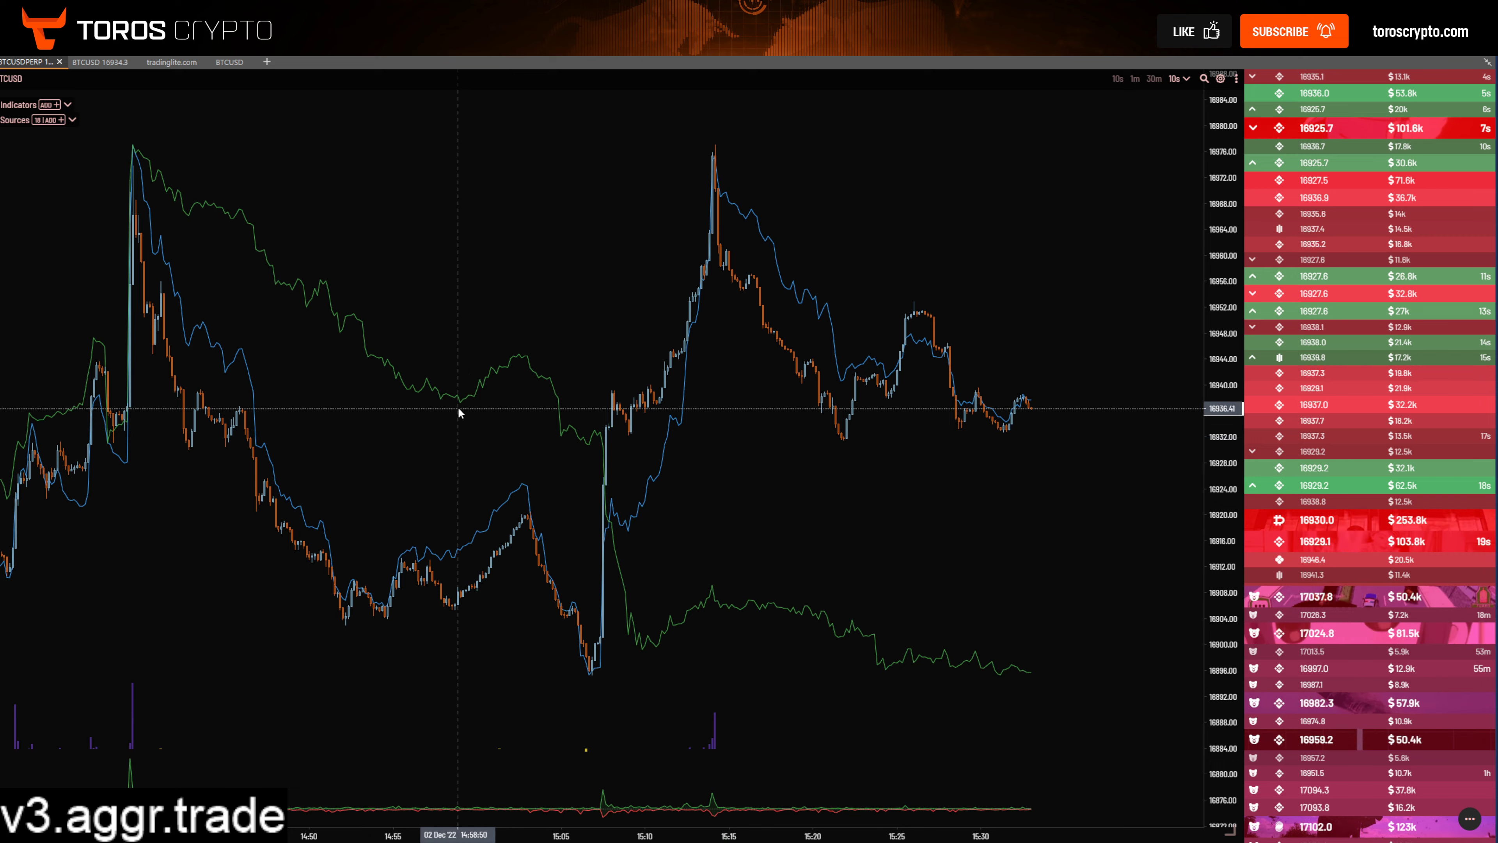
left_click_drag(457, 407, 695, 351)
scroll(732, 351, "down", 3)
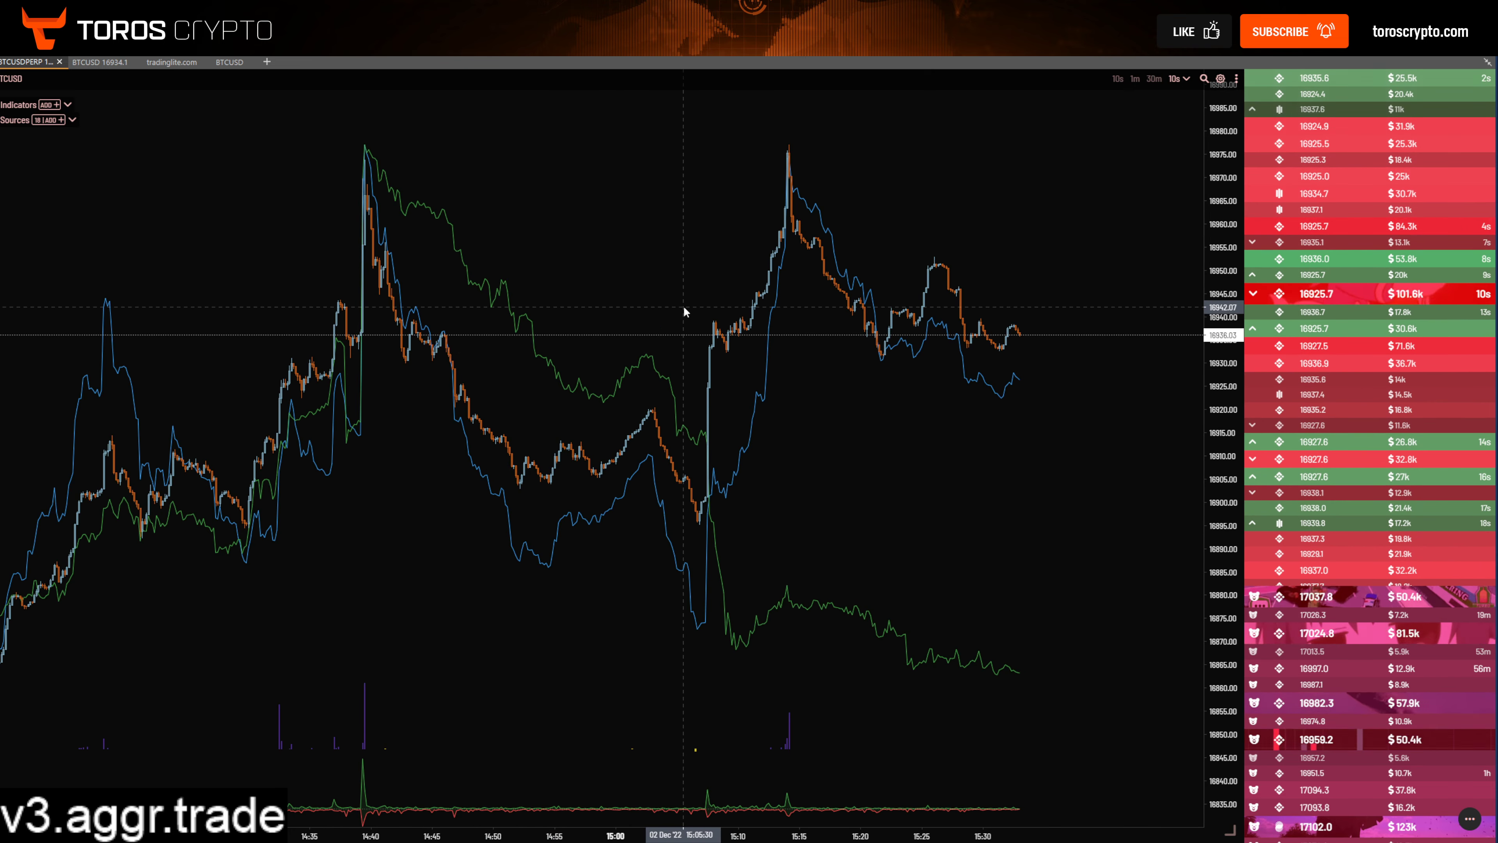
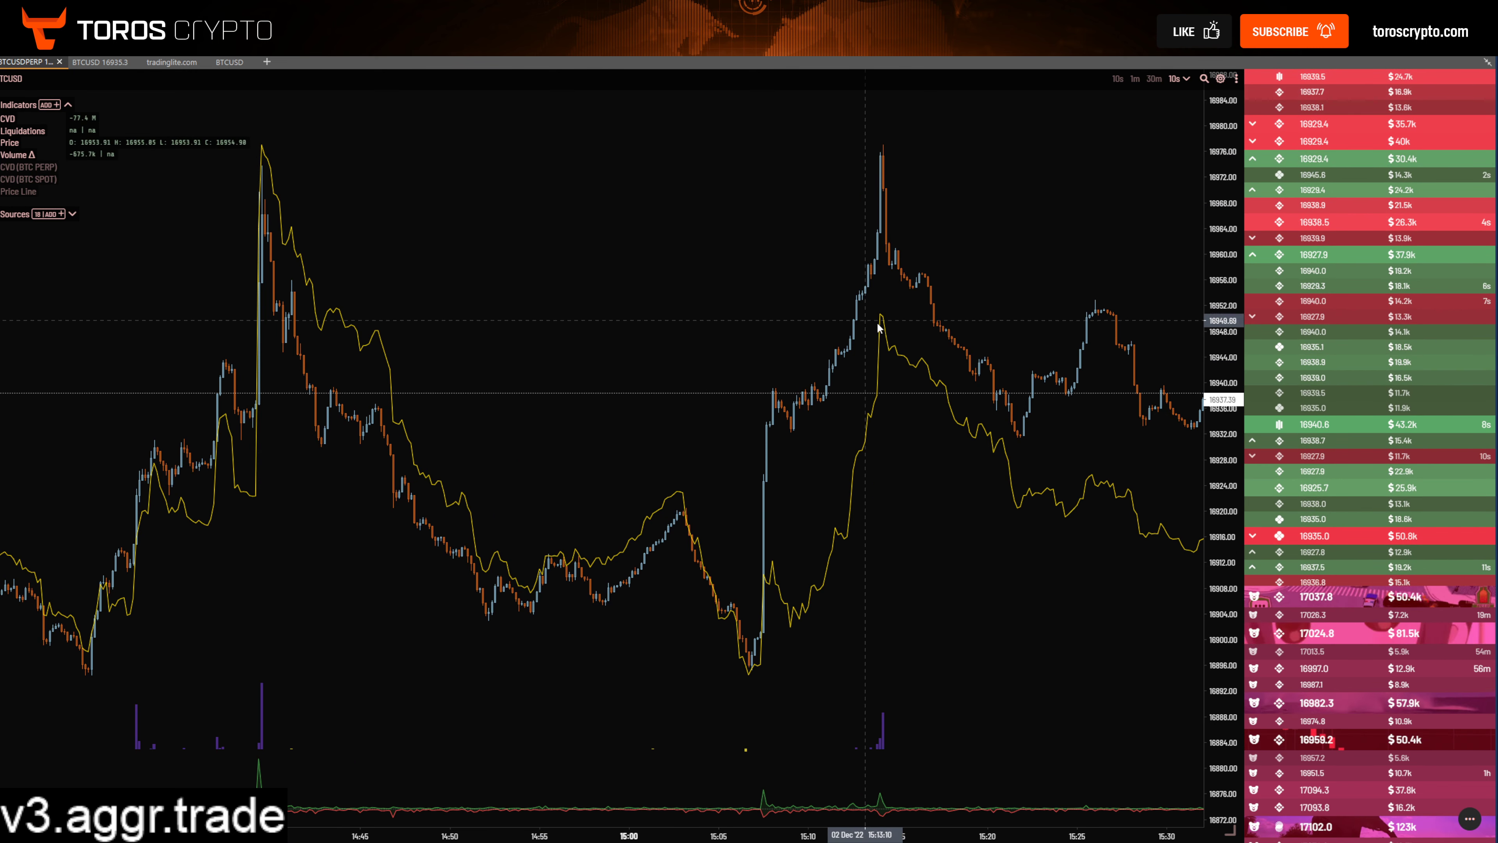
Step: Show the Price Line indicator on the chart, and hide the Price candles briefly before restoring them
scroll(896, 386, "down", 5)
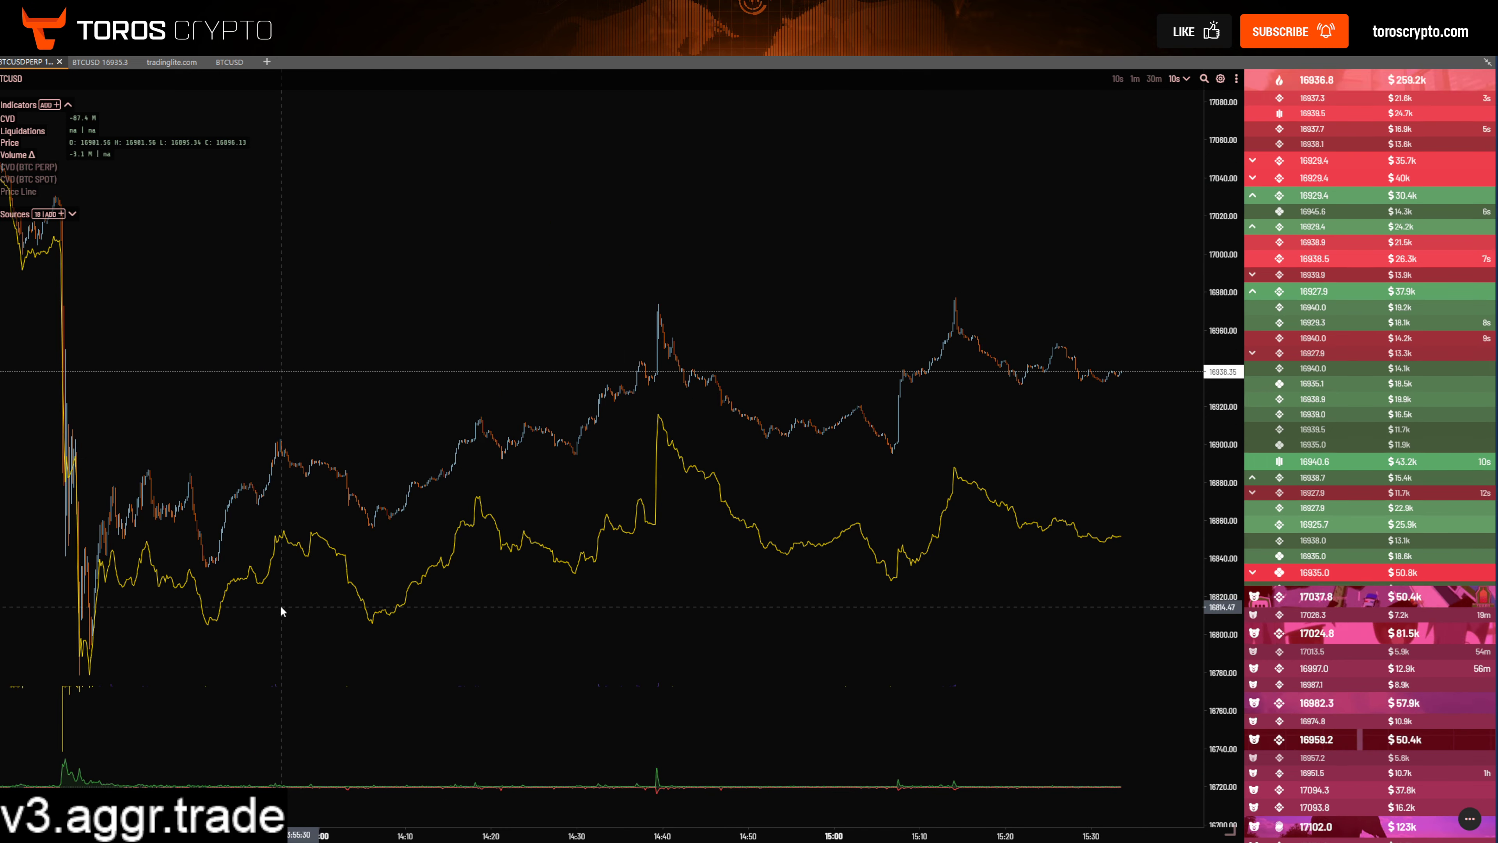
left_click_drag(720, 503, 693, 466)
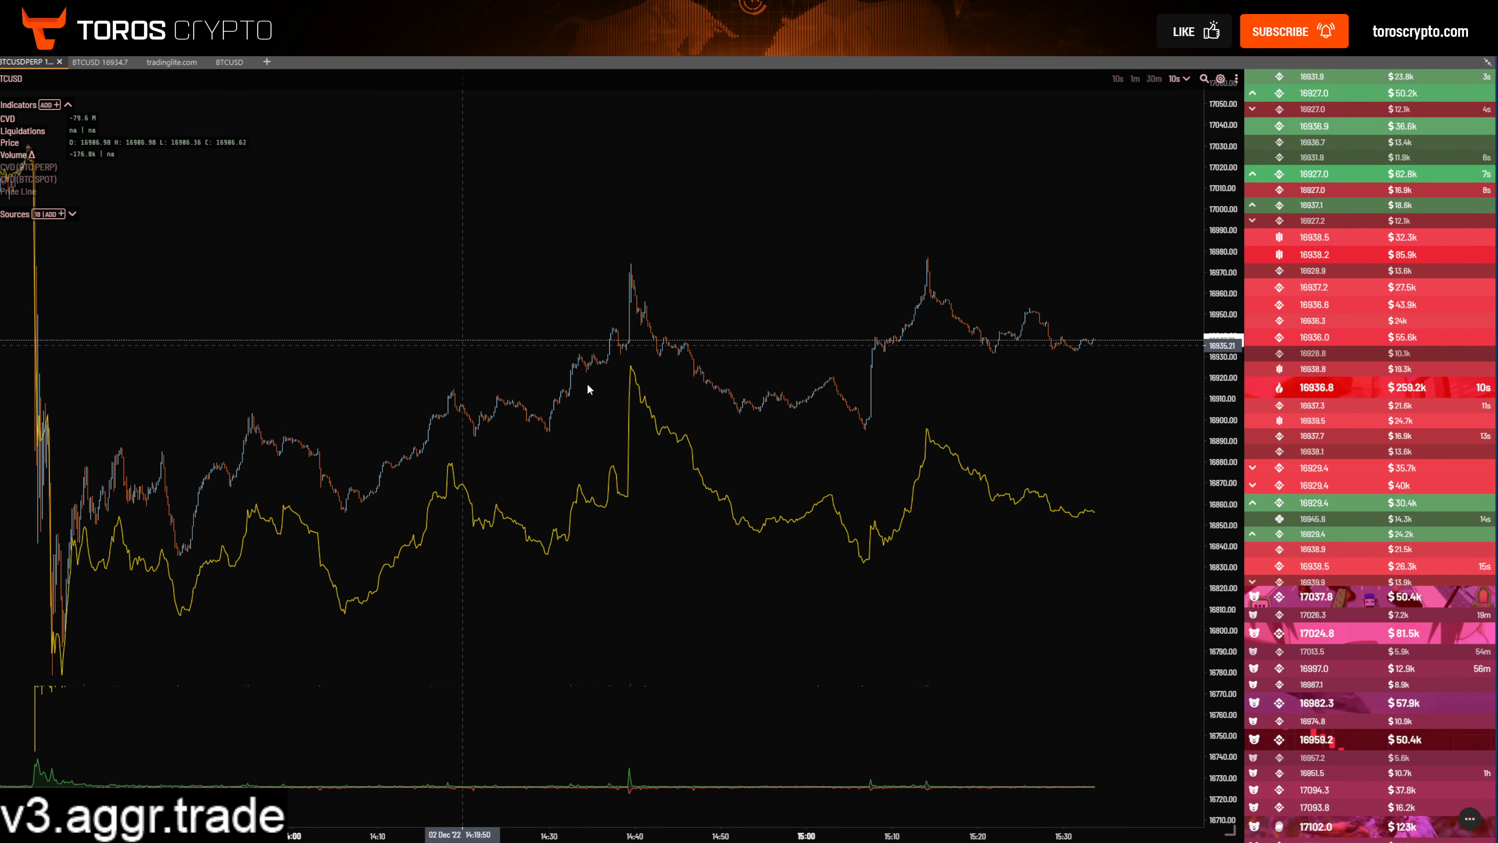
scroll(883, 585, "up", 2)
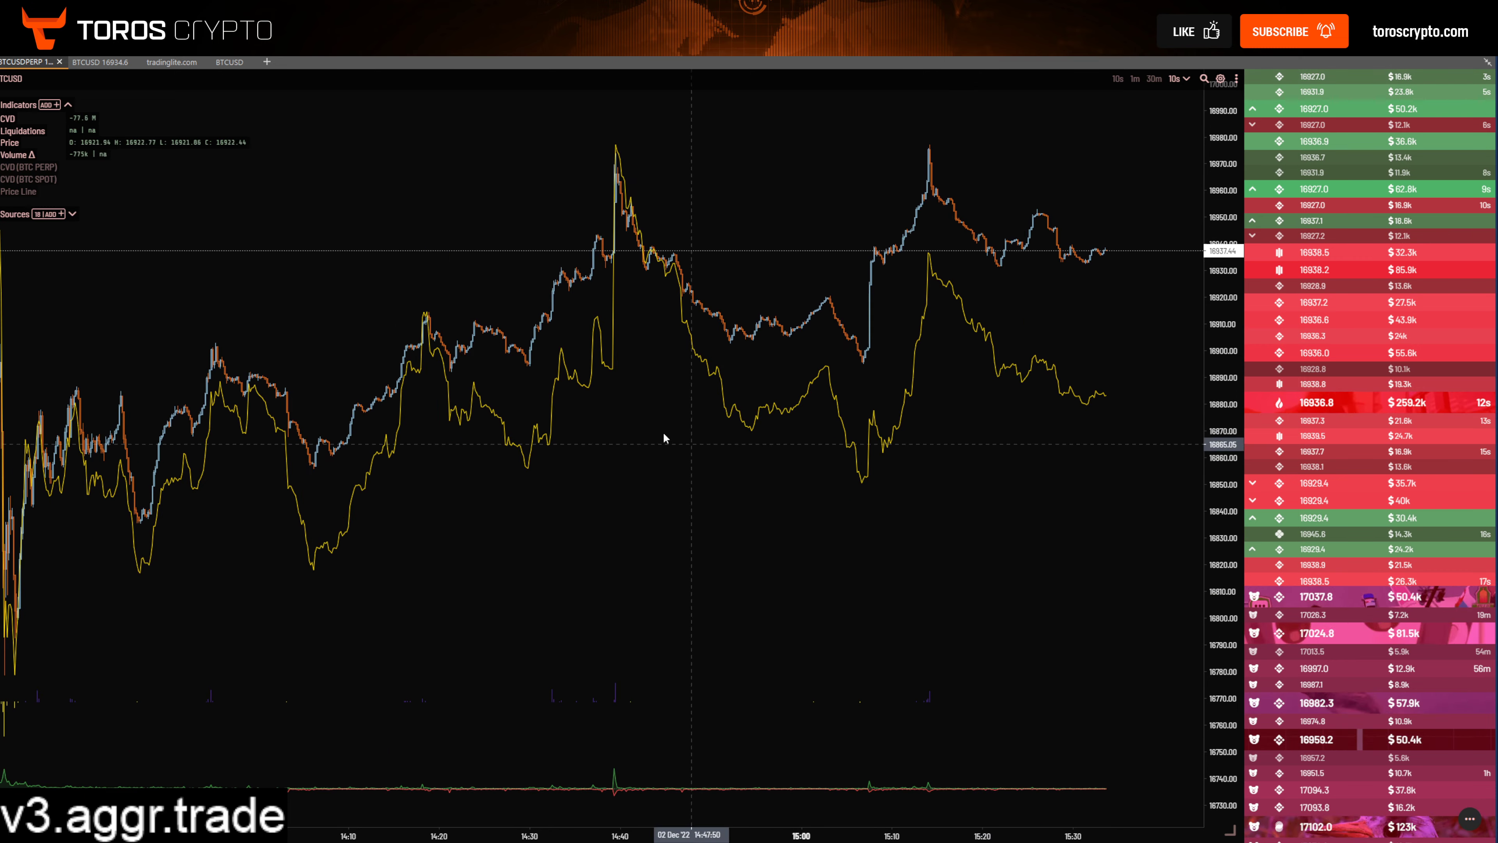
mouse_move(20, 170)
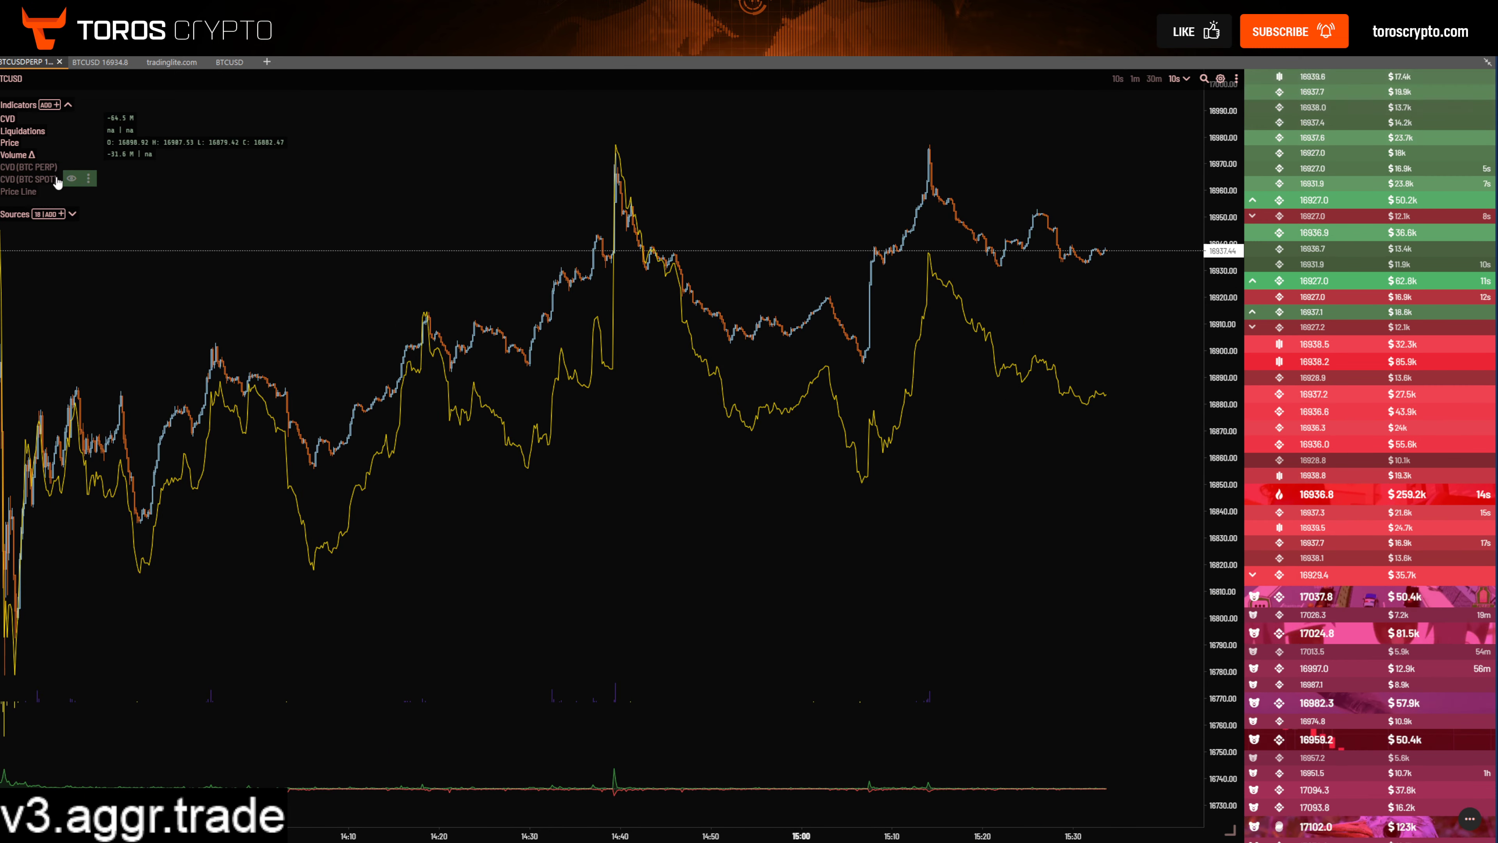
mouse_move(52, 200)
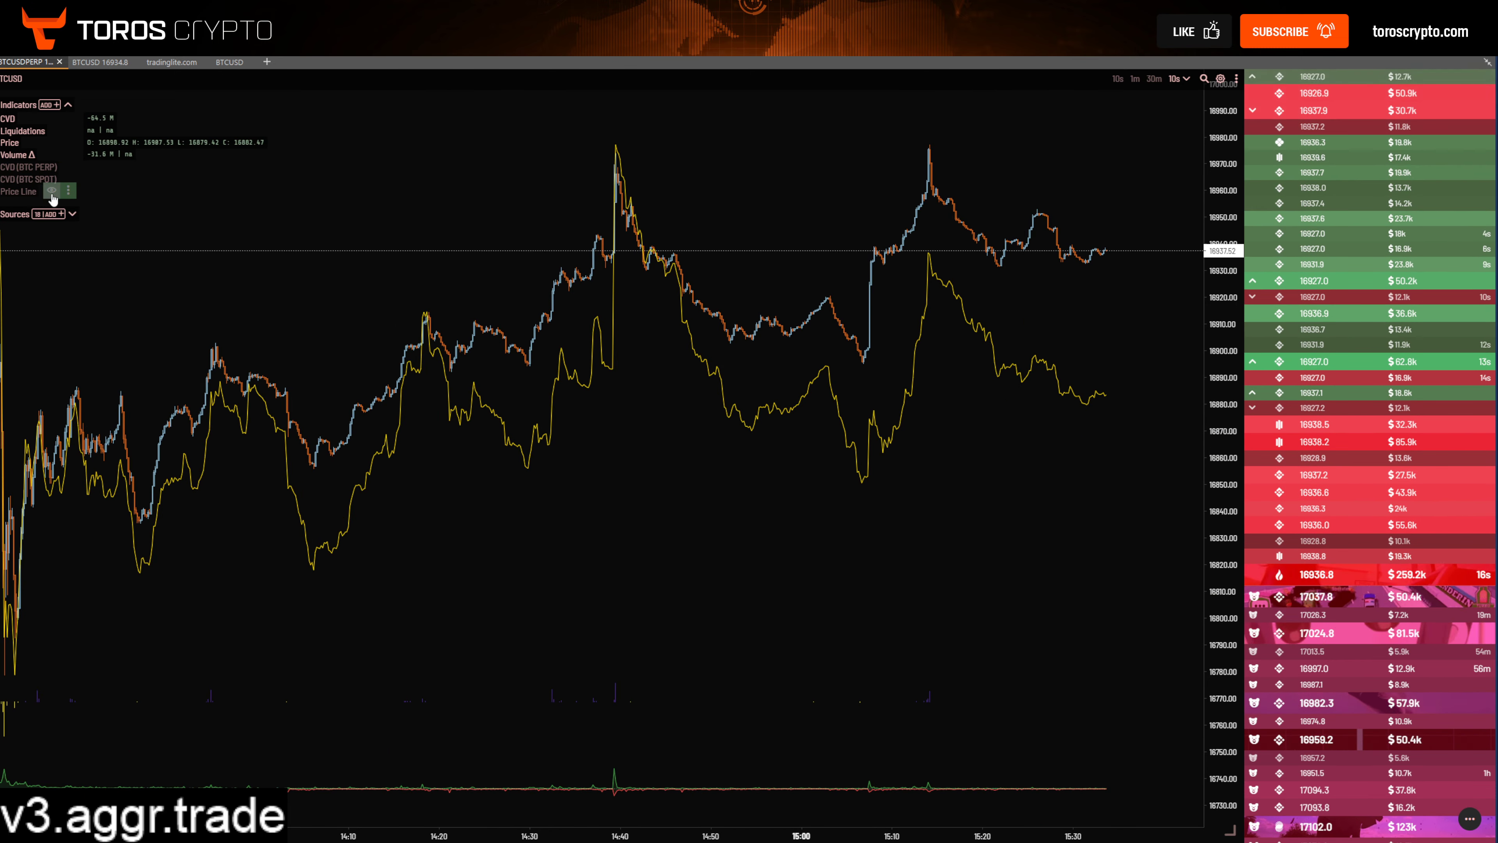
left_click(53, 192)
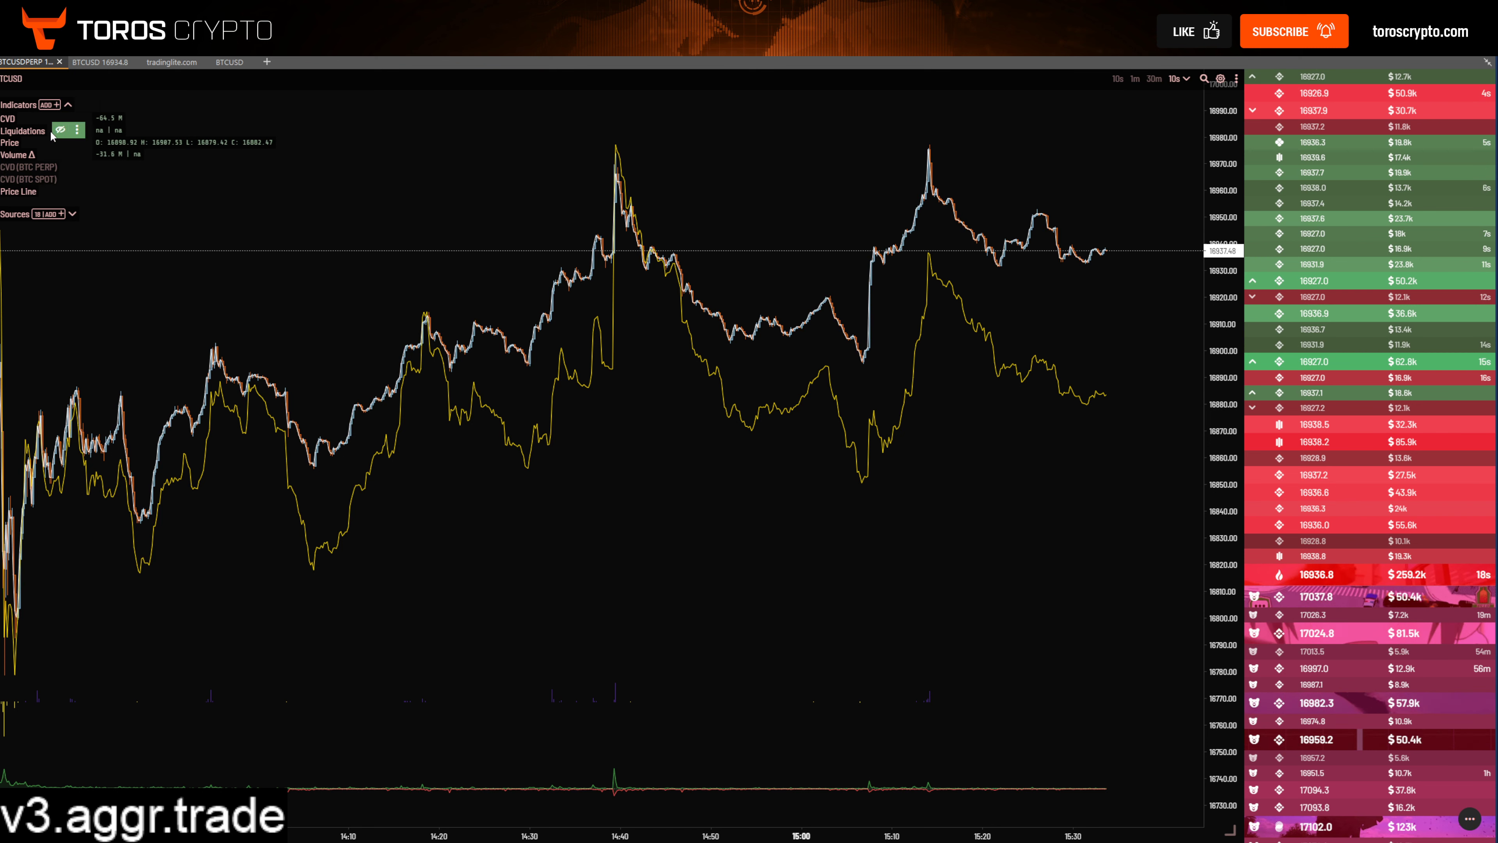
left_click(34, 143)
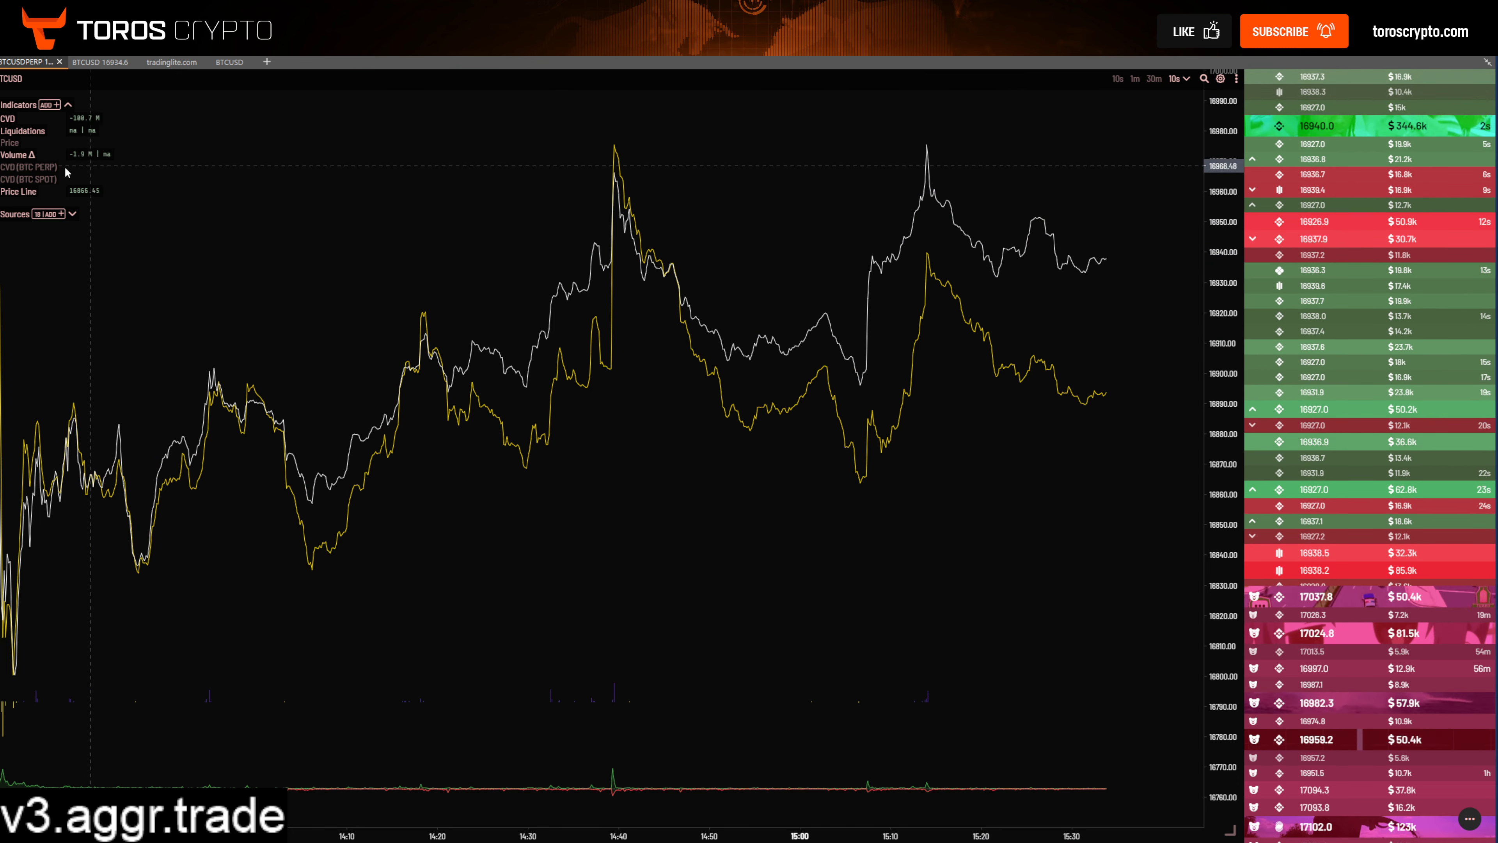
left_click(34, 143)
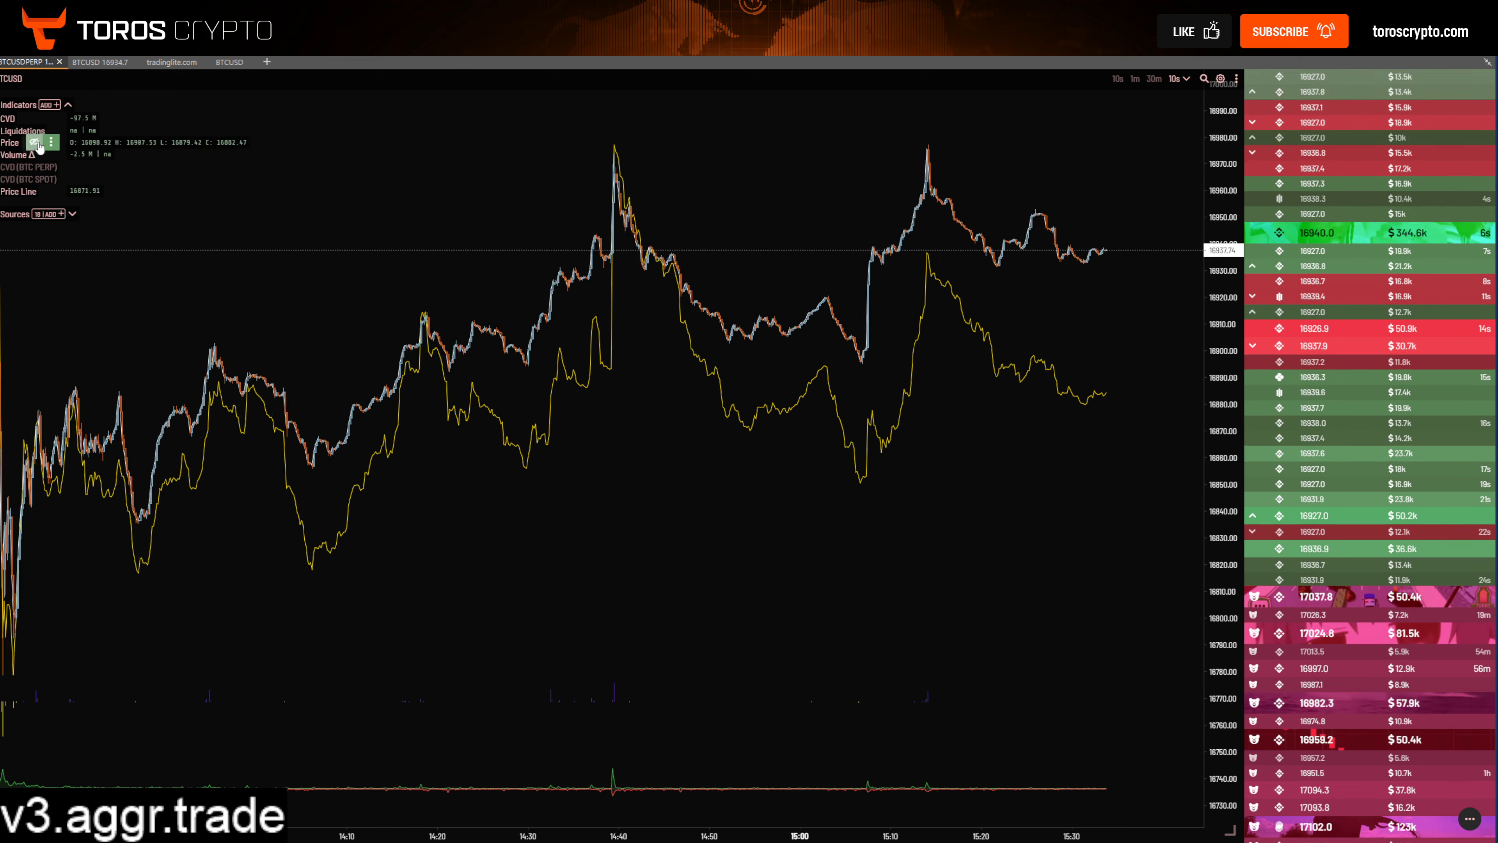
Step: Show the CVD (BTC PERP) and CVD (BTC SPOT) indicators alongside the combined CVD
left_click(71, 168)
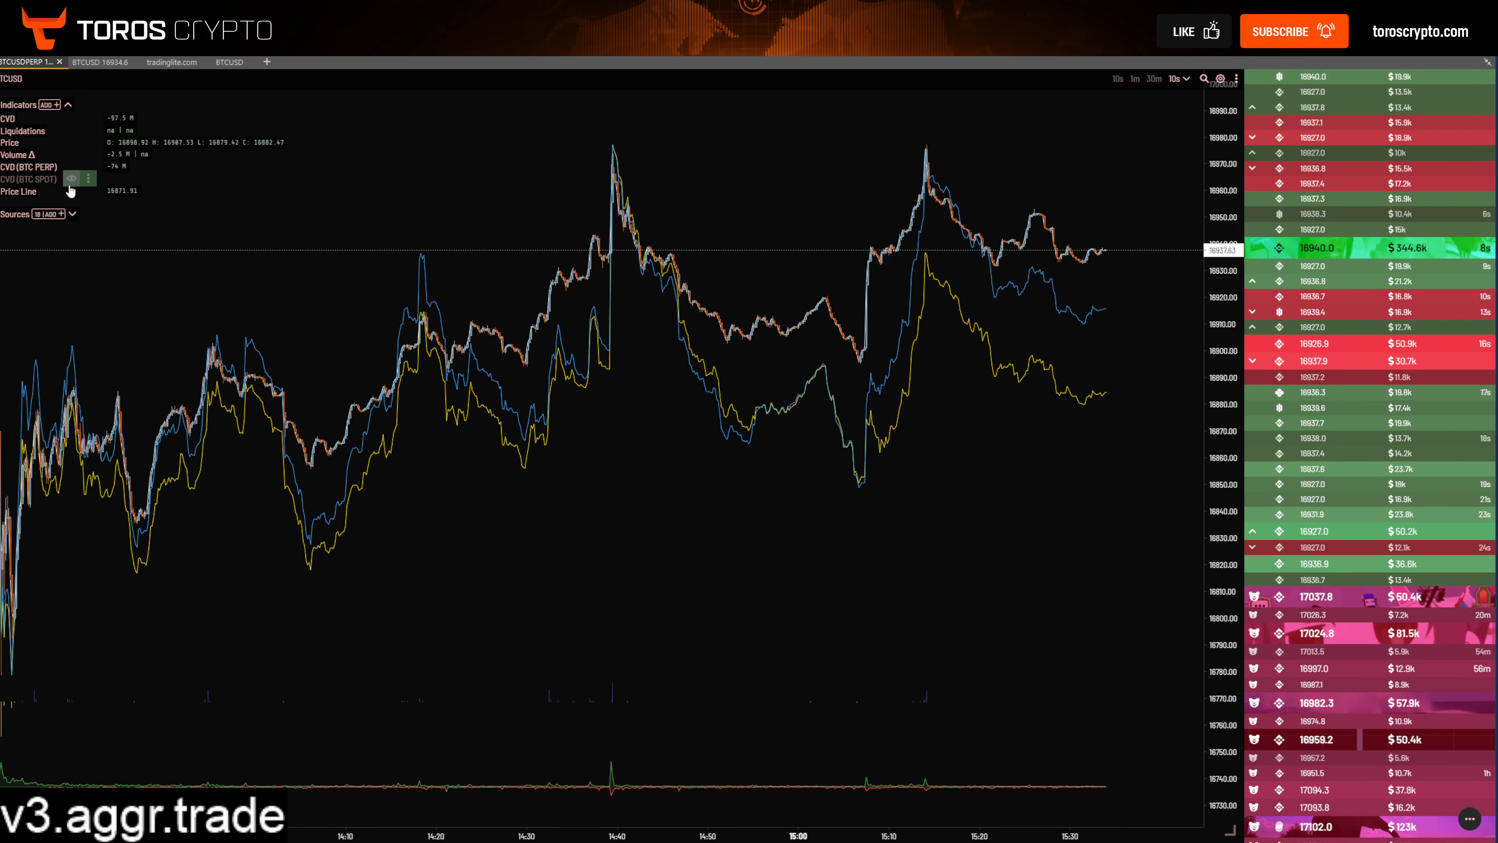
left_click(70, 178)
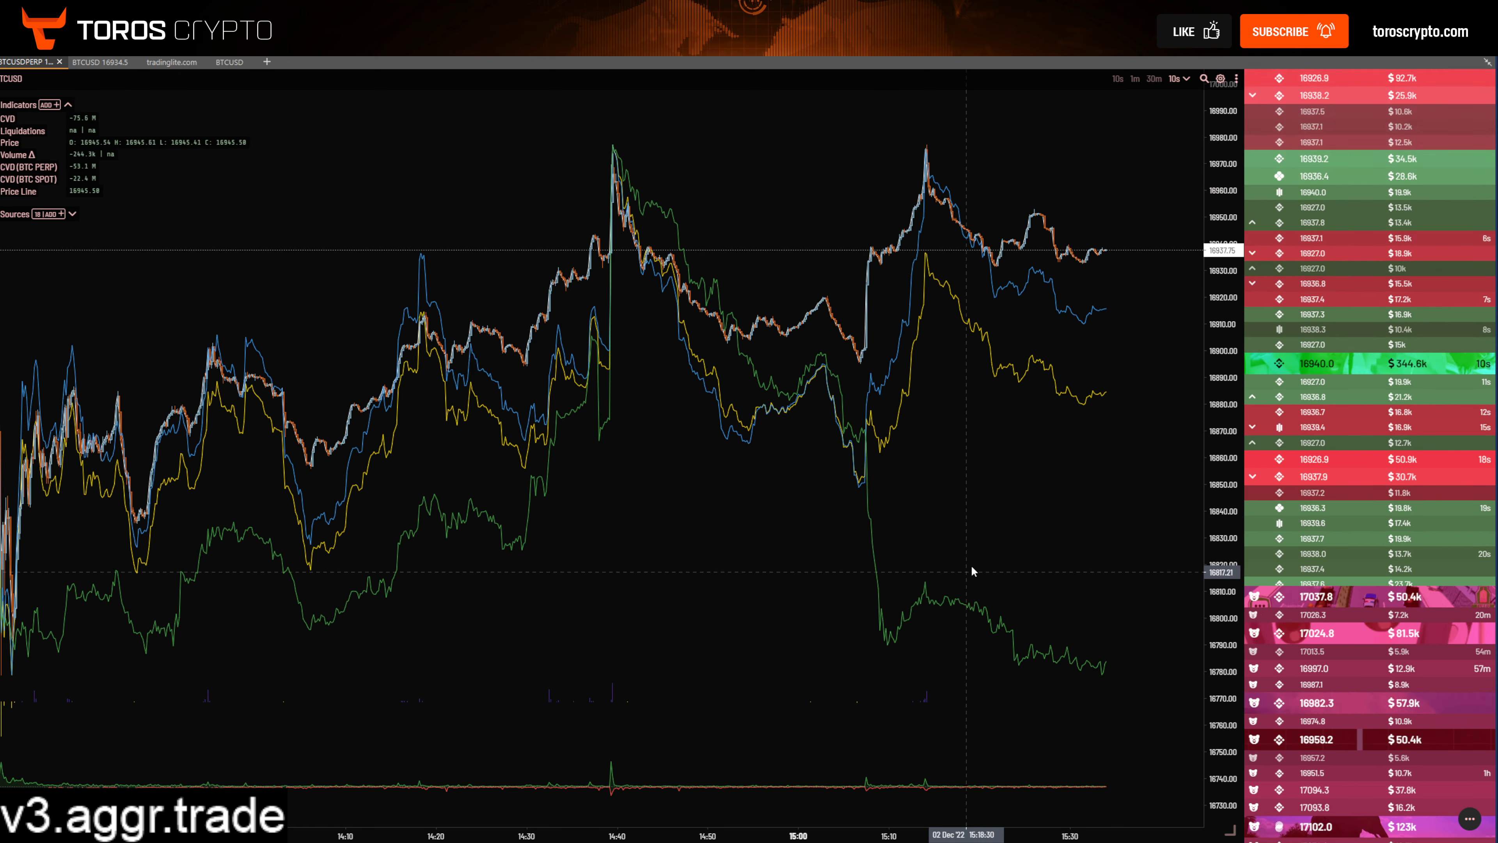
scroll(1080, 438, "up", 3)
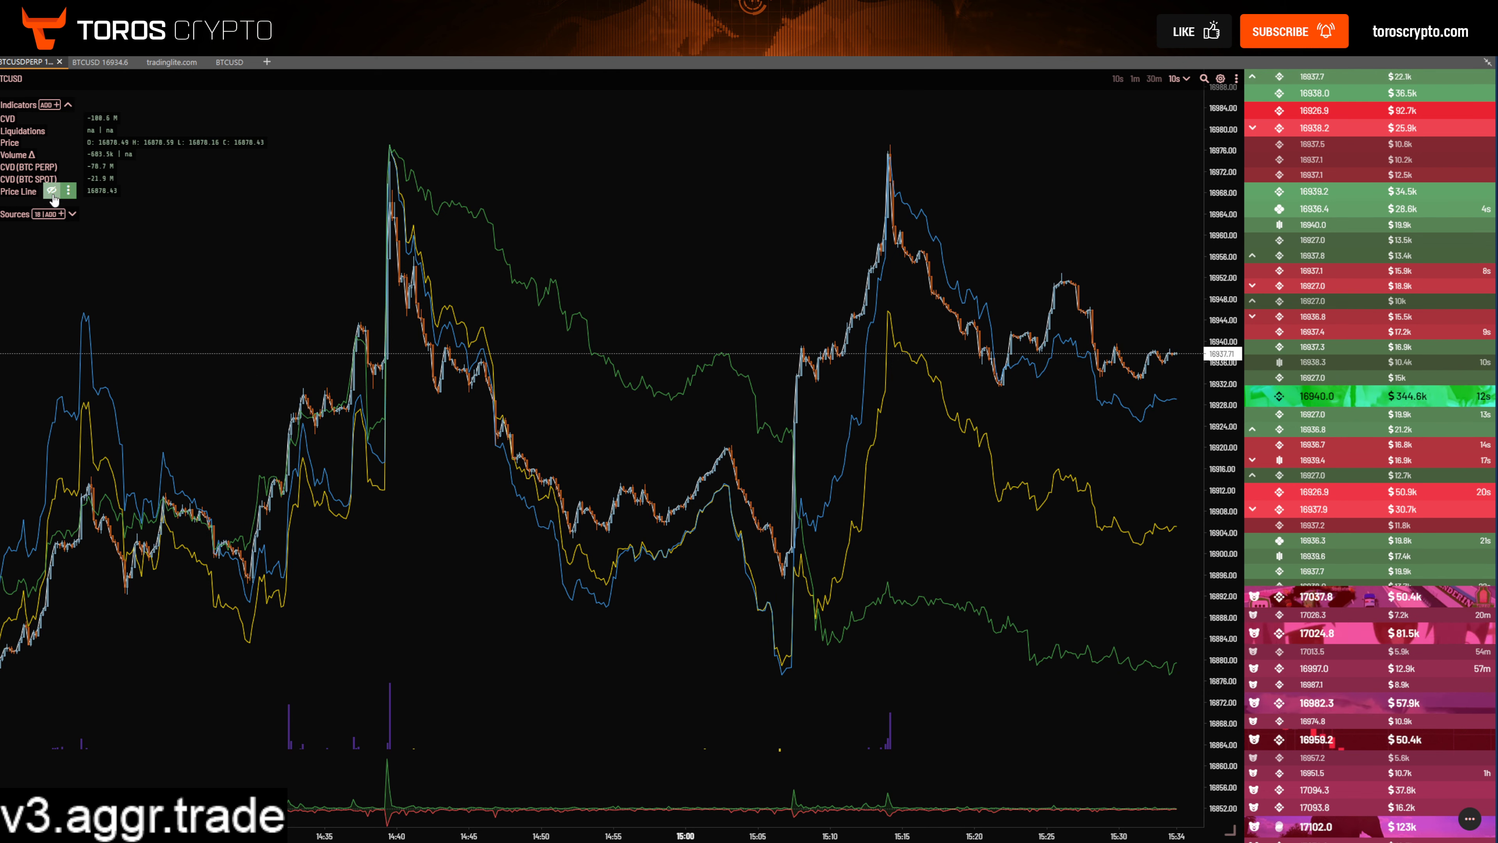
Step: Hide the Price candles and show the Price Line to compare it with the CVD lines on the 10s chart
mouse_move(53, 194)
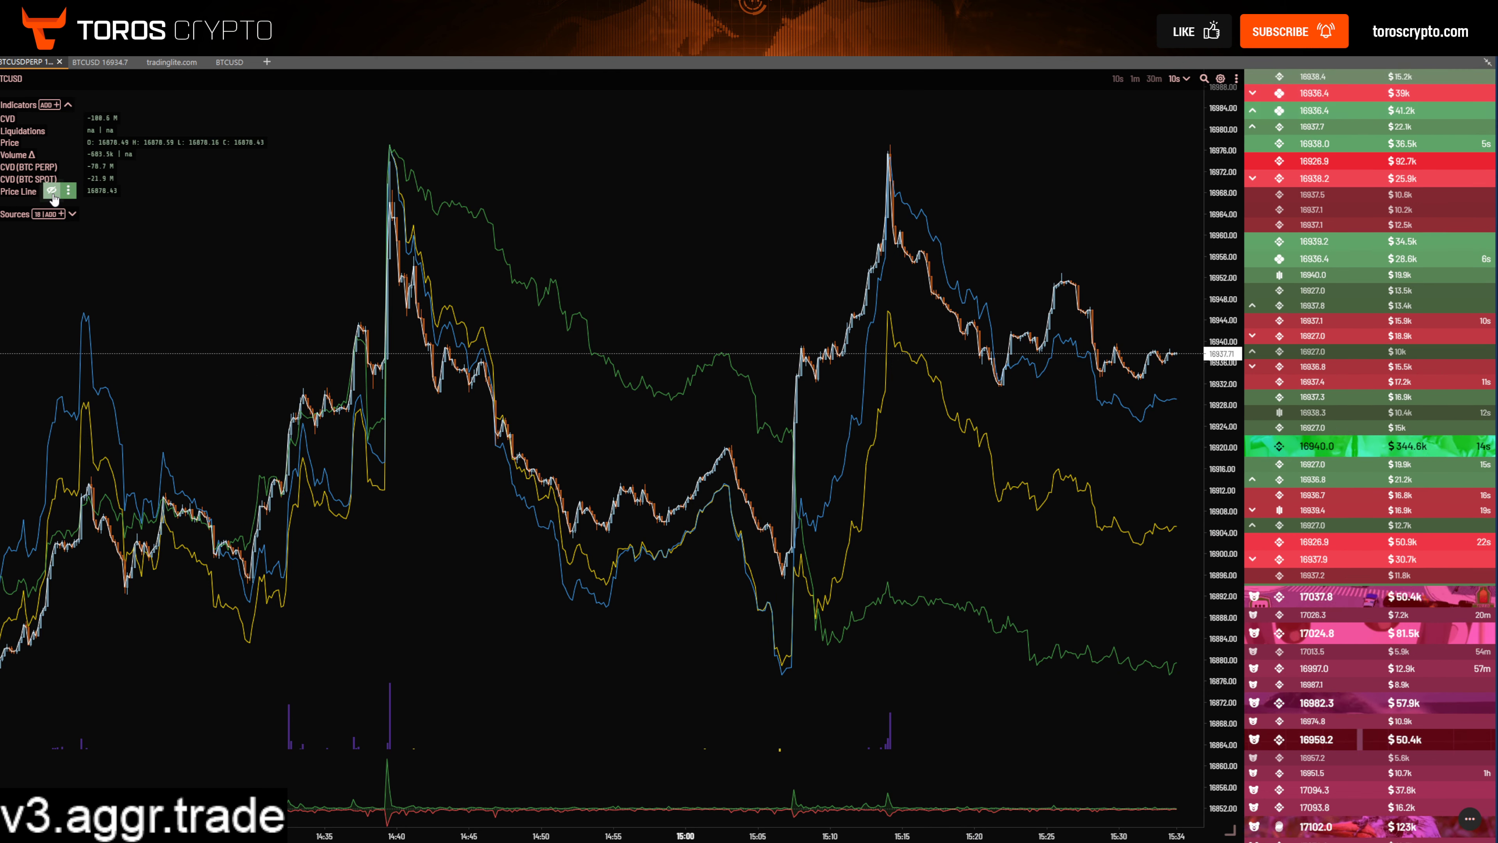
left_click(52, 192)
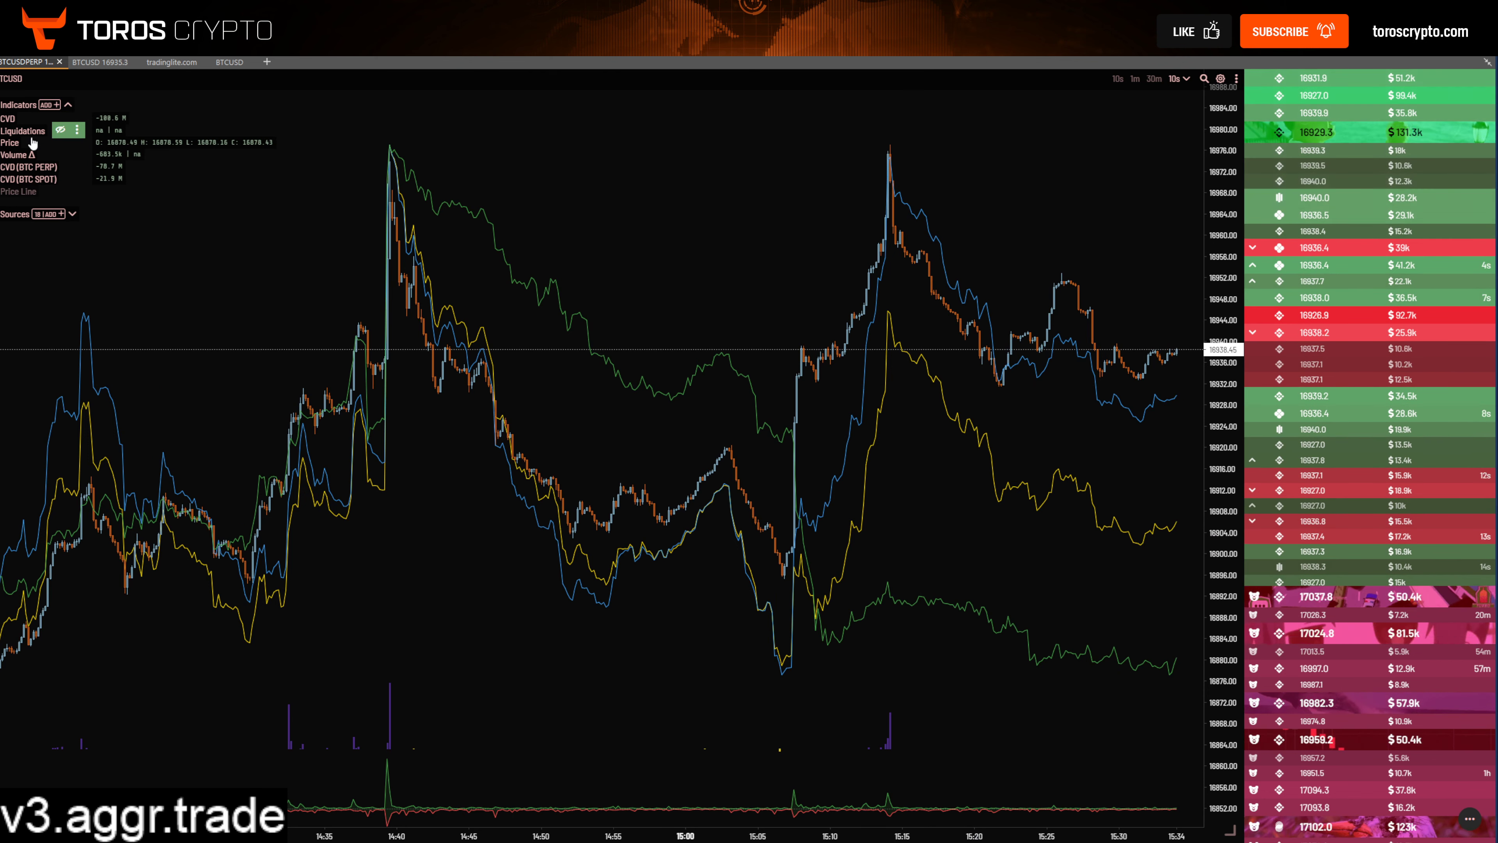
left_click(36, 143)
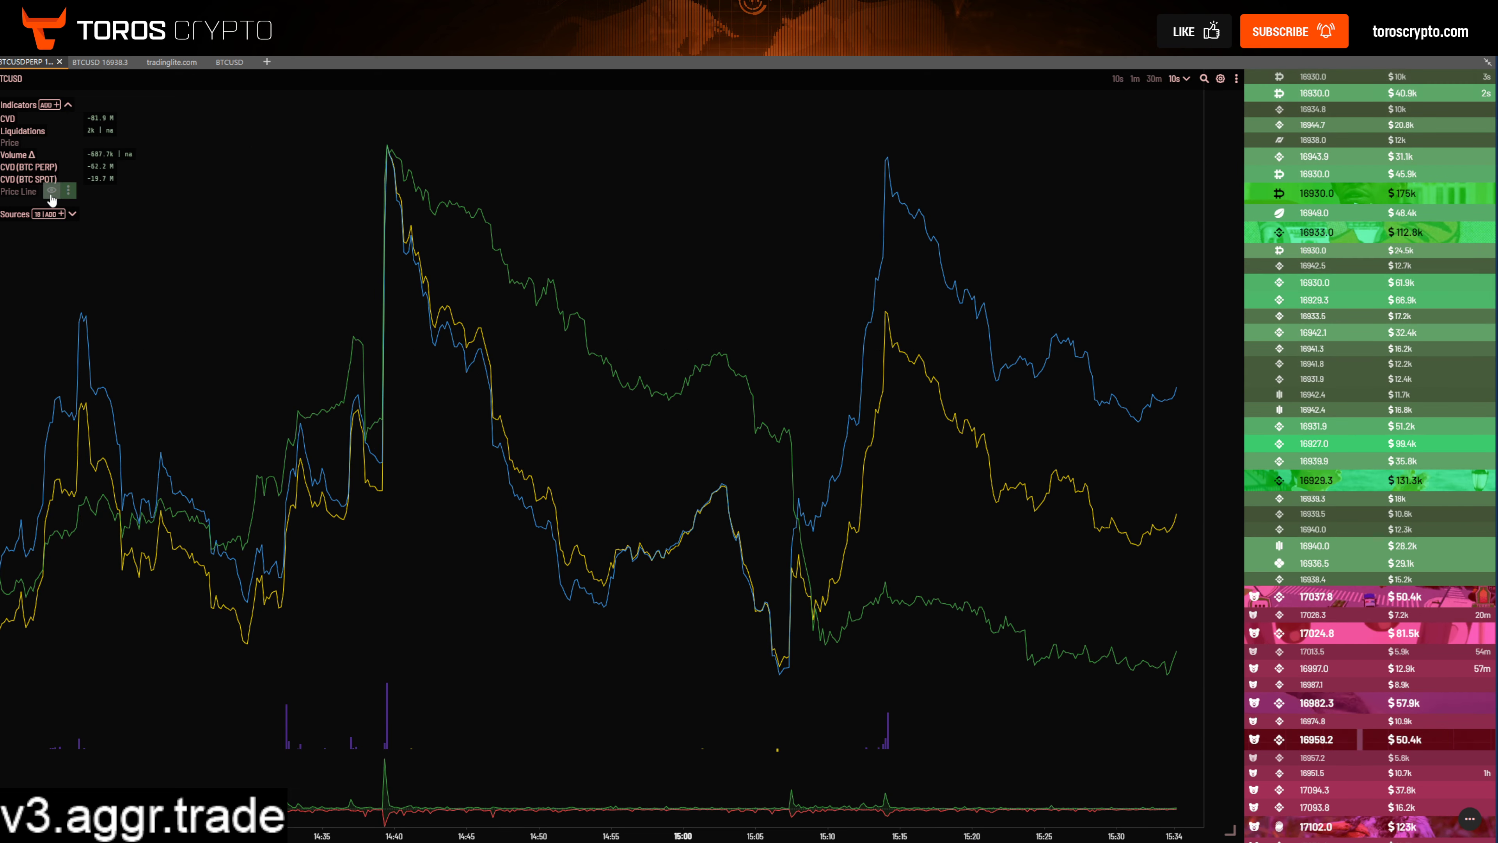
left_click(52, 190)
scroll(1070, 408, "up", 3)
mouse_move(1070, 409)
left_mouse_down()
mouse_move(435, 395)
mouse_move(523, 394)
left_mouse_up()
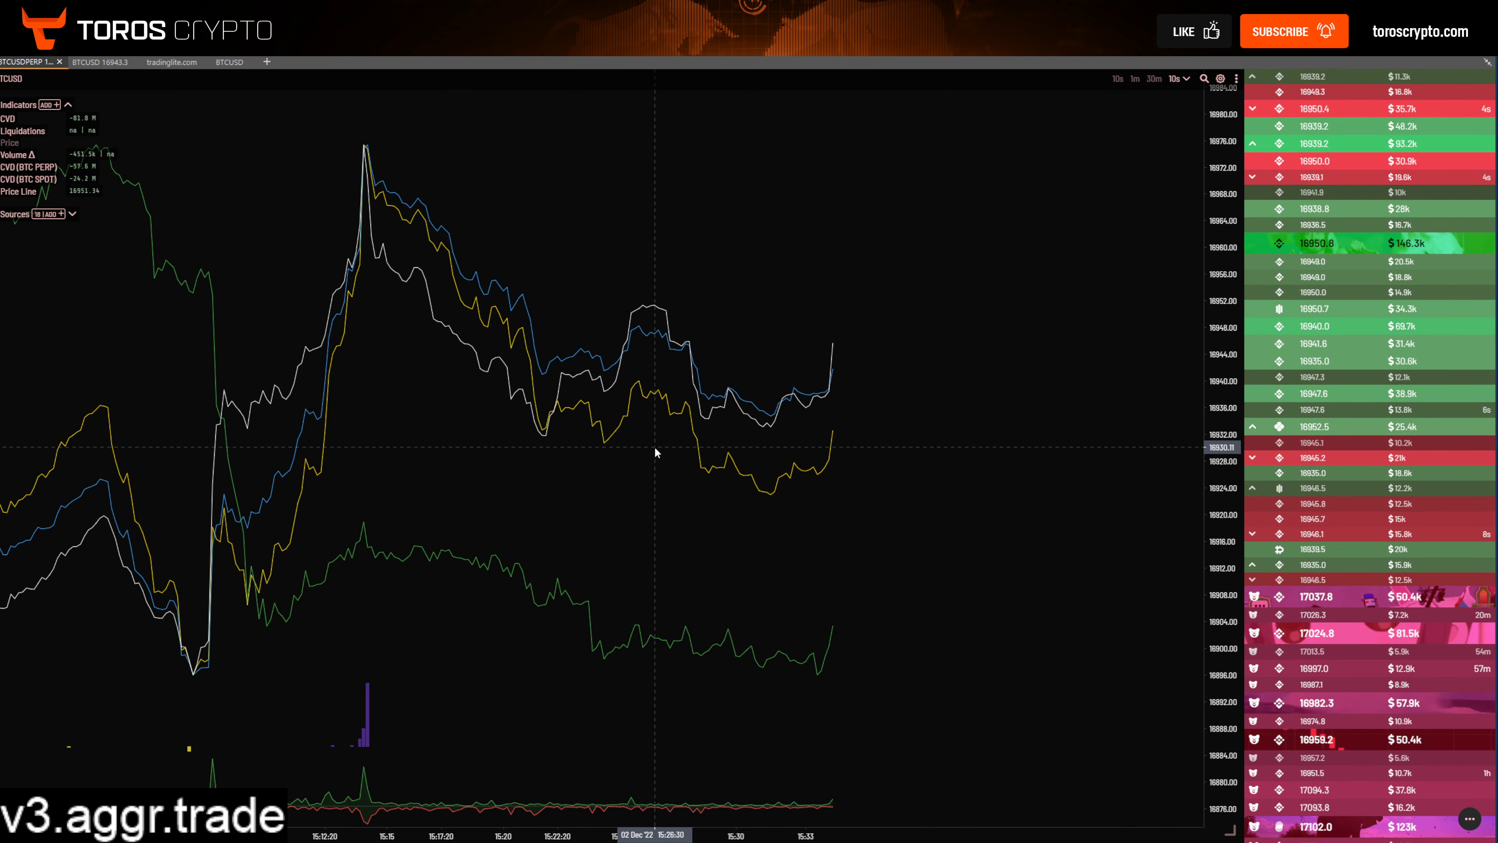
left_click_drag(655, 452, 883, 458)
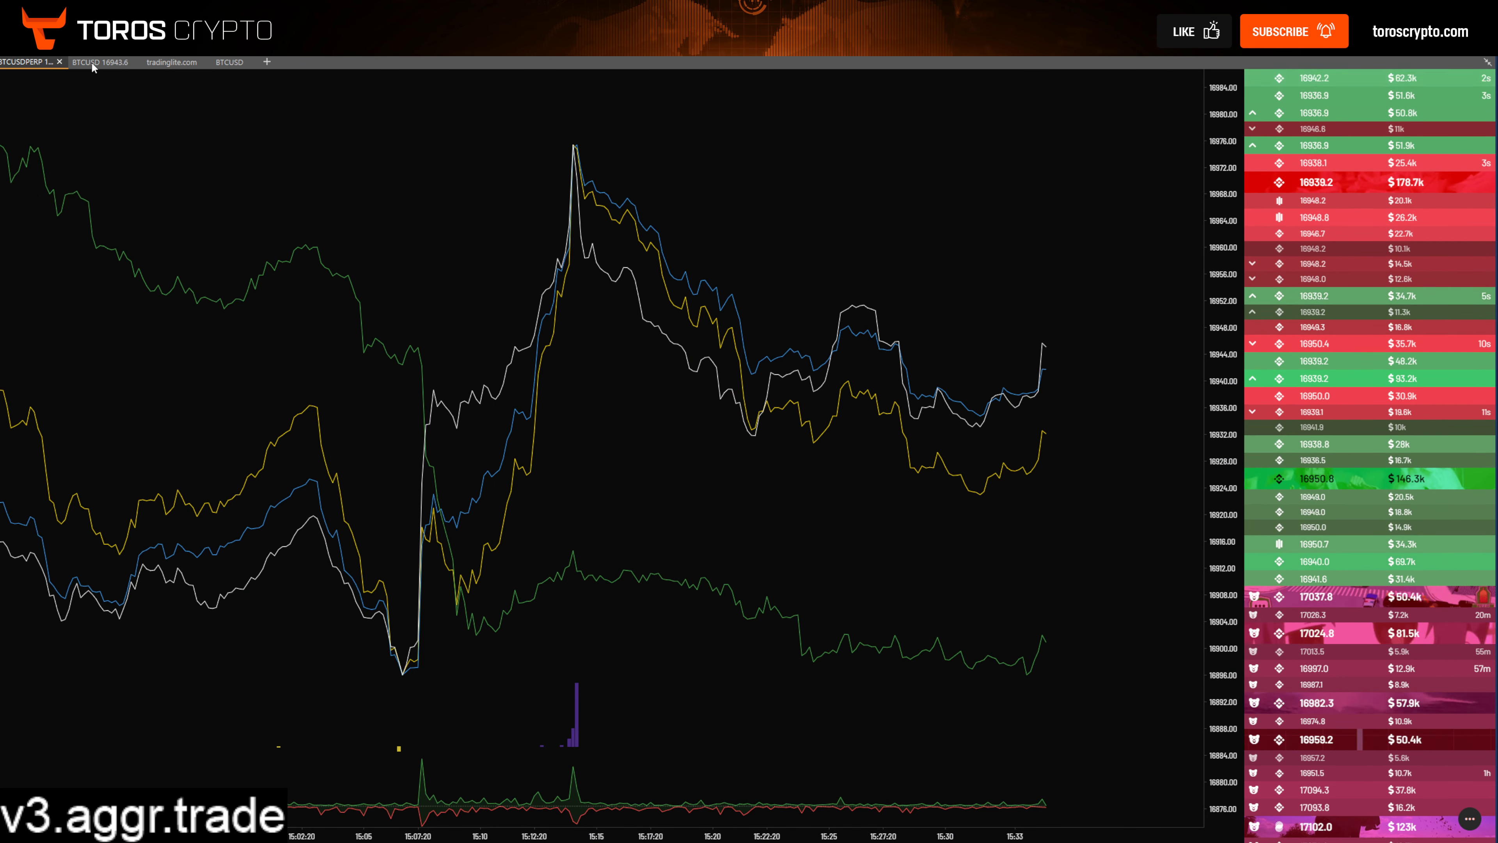
Step: Switch to the second BTCUSD workspace with the 30m chart and check its name in the settings' workspace list
left_click(98, 62)
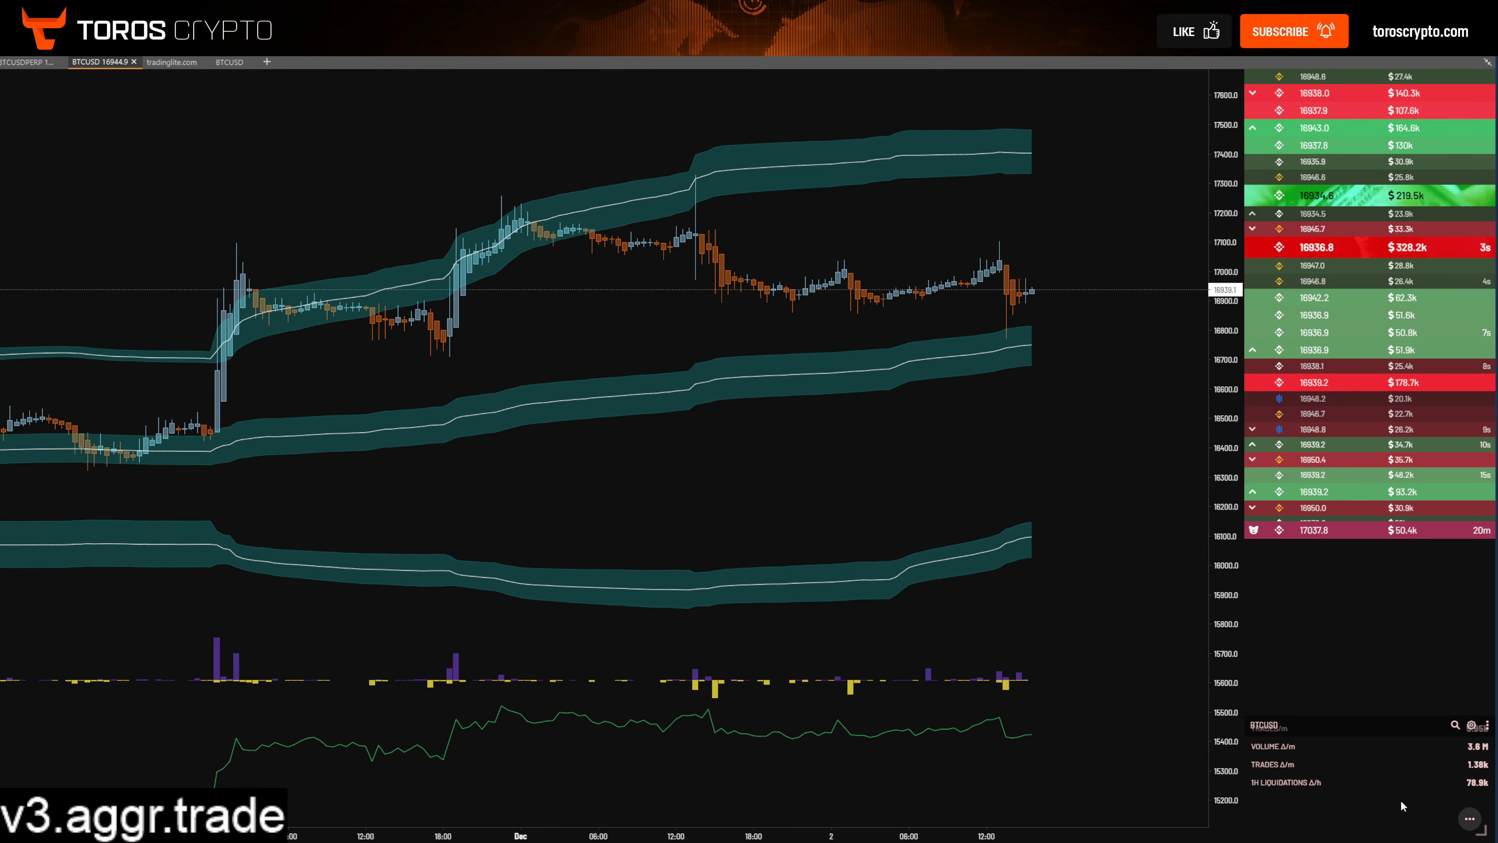
left_click(1468, 818)
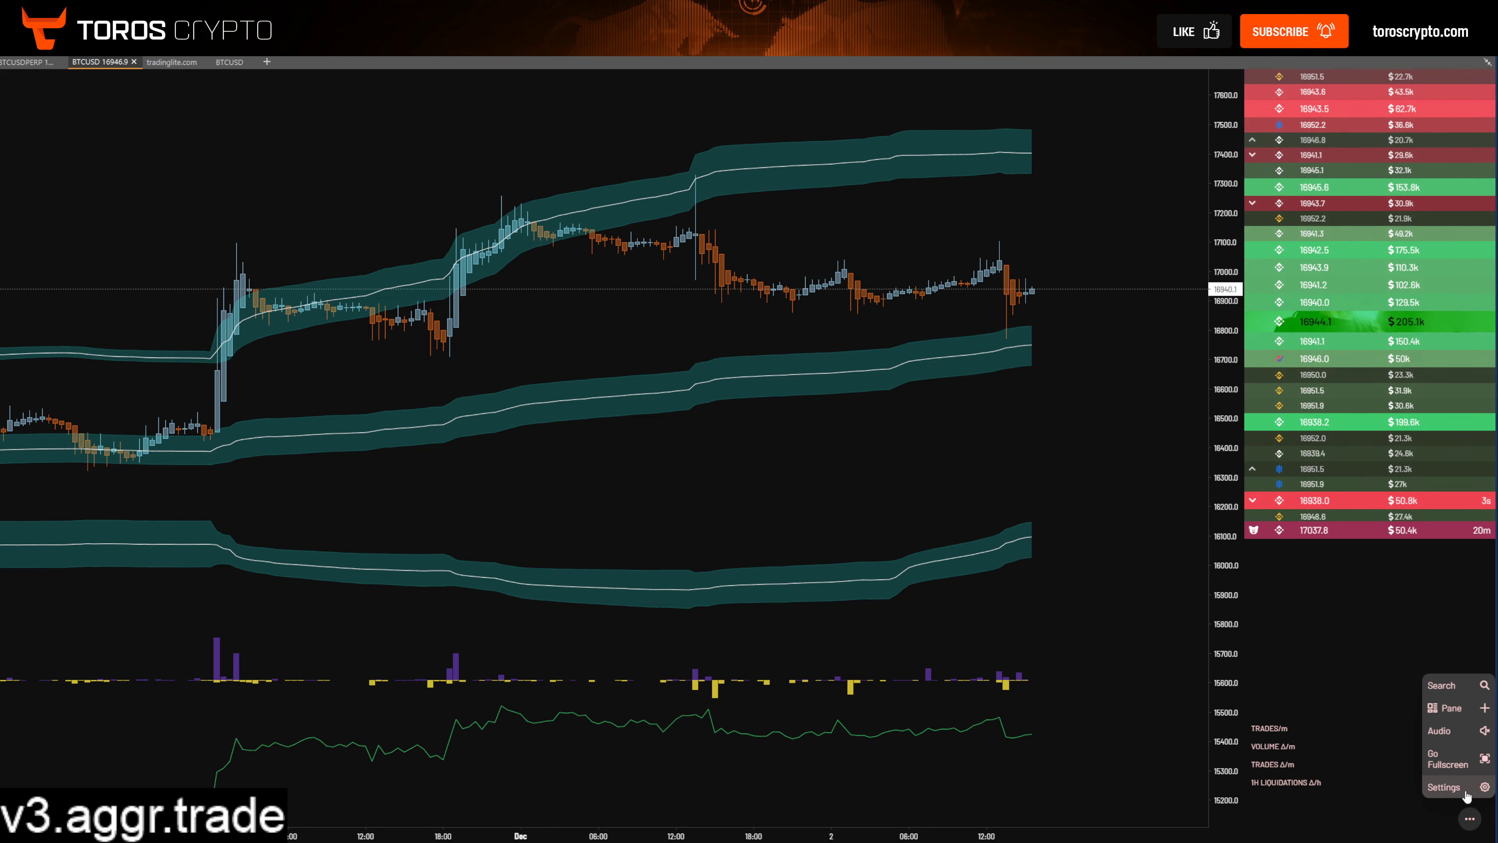
left_click(1467, 794)
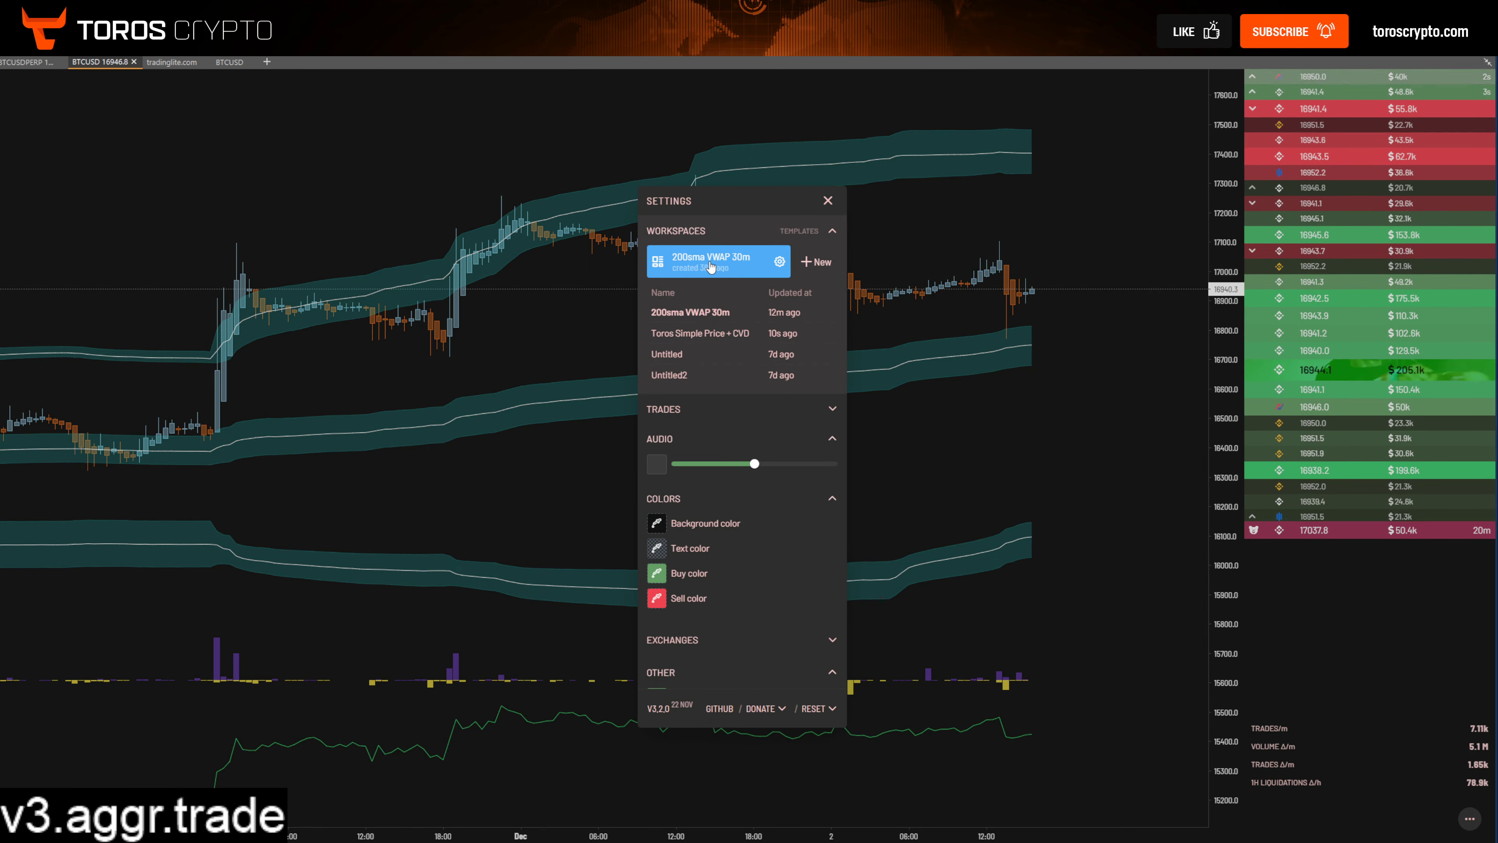
left_click(828, 201)
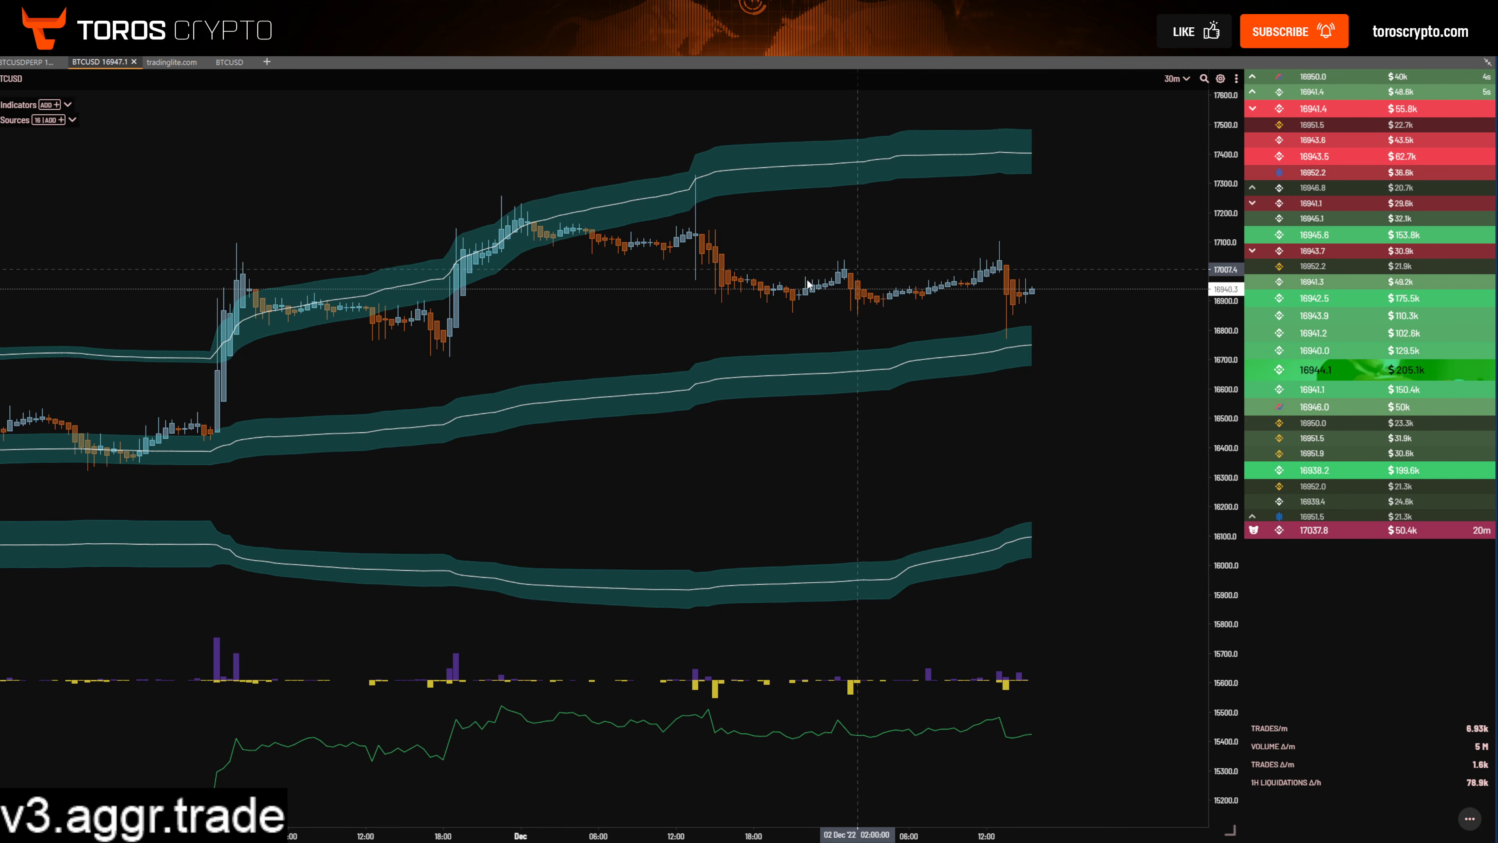
Step: Examine how the 30m BTCUSD candles react at the three VWAP bands, back to where the bands begin and forward to the latest candles
scroll(651, 381, "down", 3)
scroll(713, 338, "left", 5)
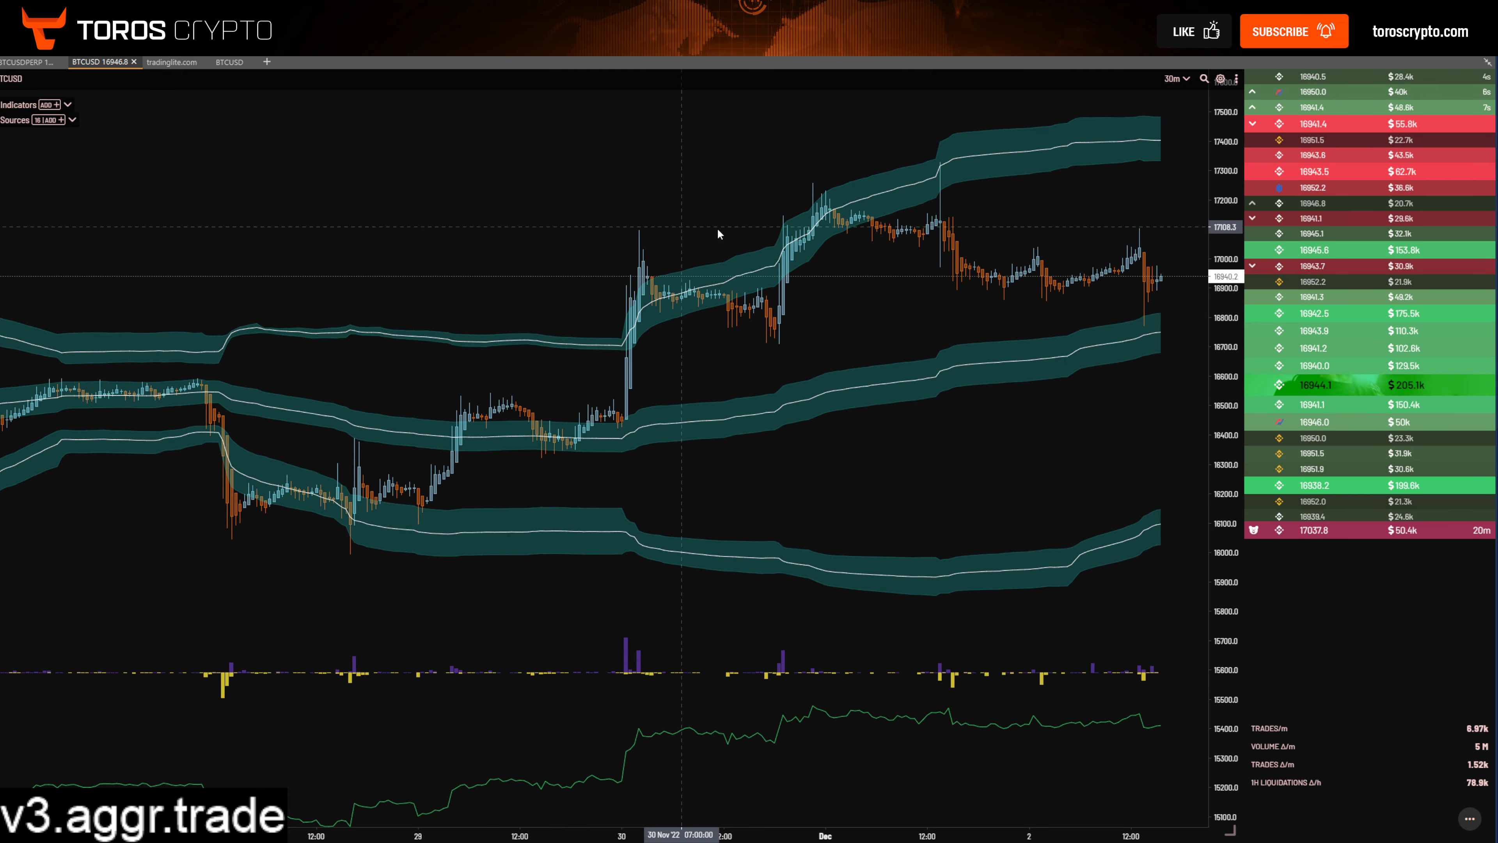
scroll(725, 314, "right", 3)
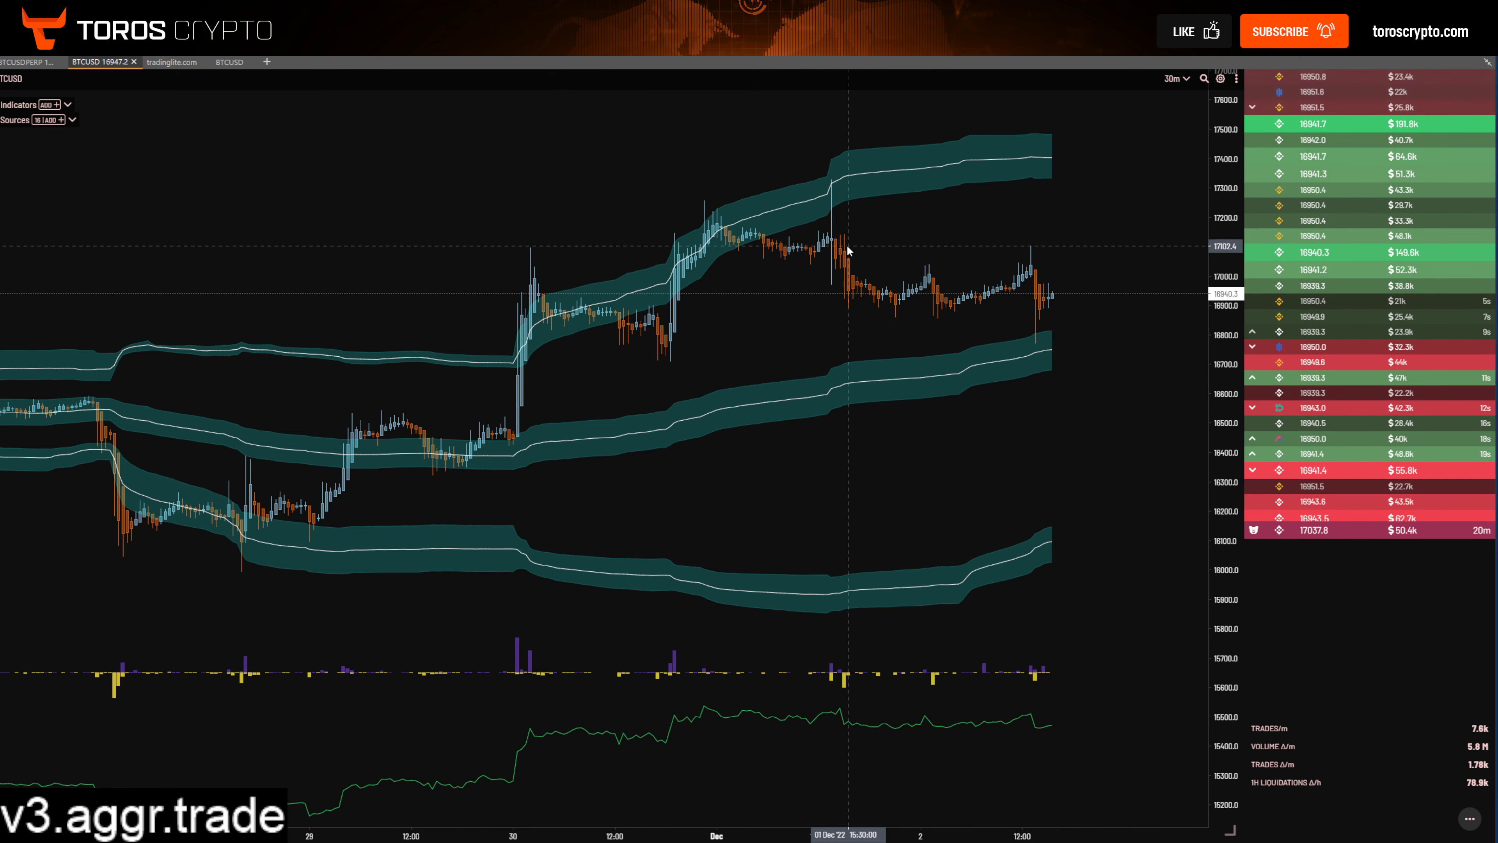
mouse_move(73, 111)
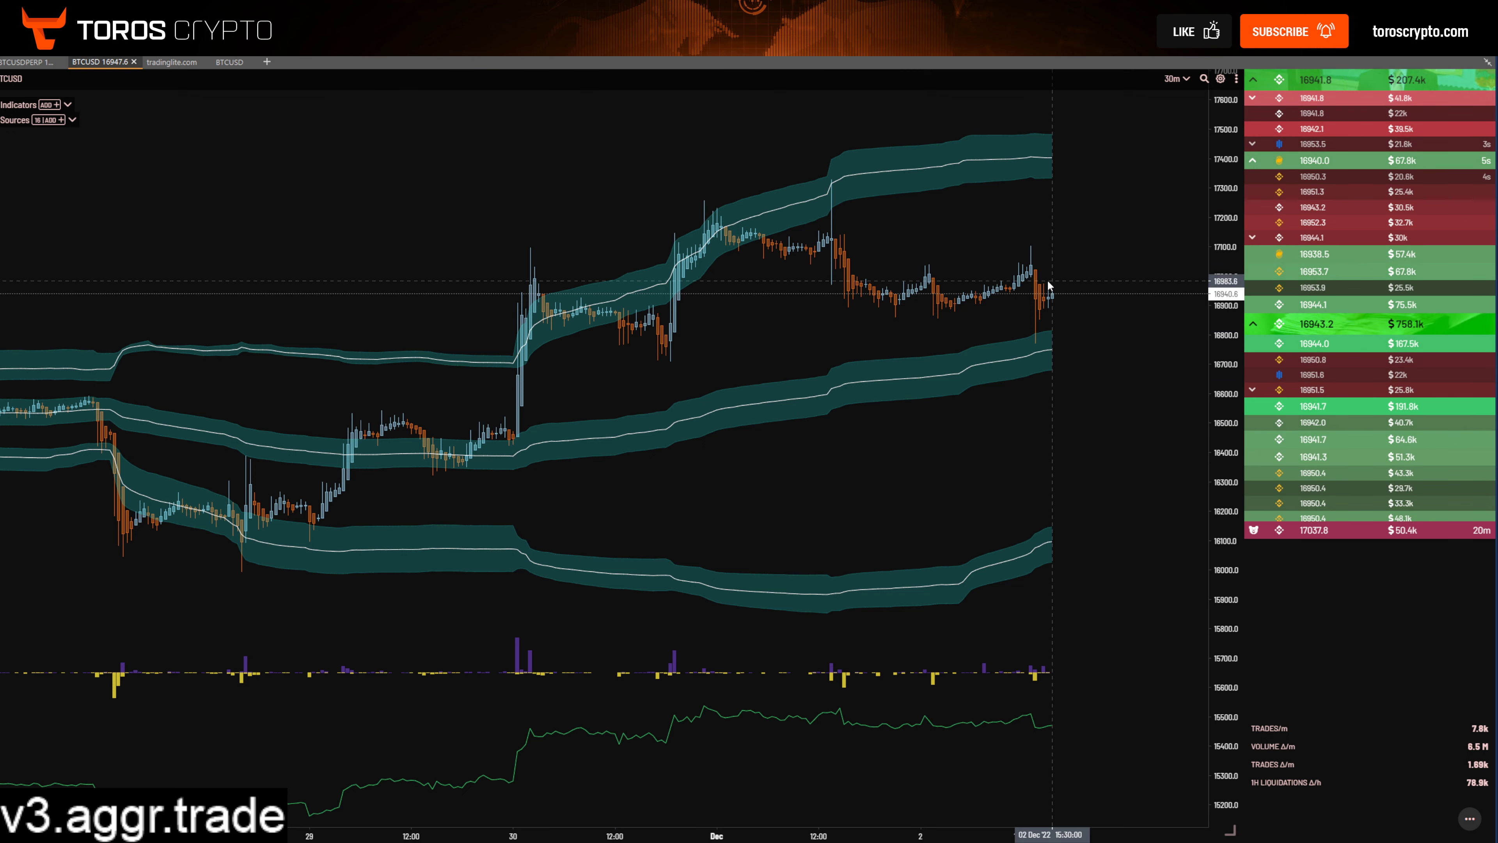
mouse_move(1321, 124)
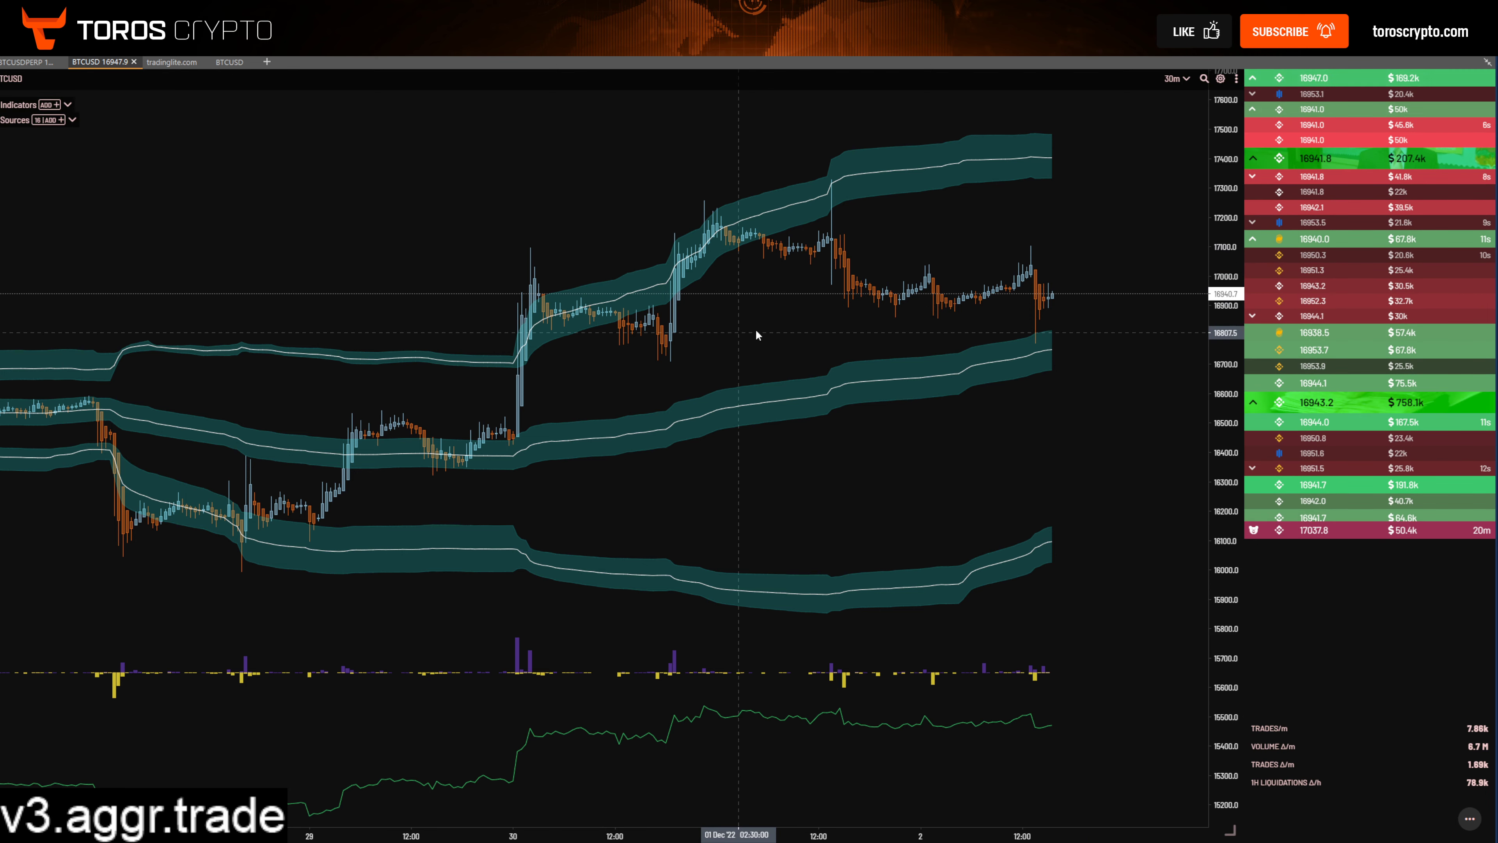
scroll(813, 316, "up", 2)
scroll(830, 309, "down", 2)
left_click_drag(830, 309, 721, 333)
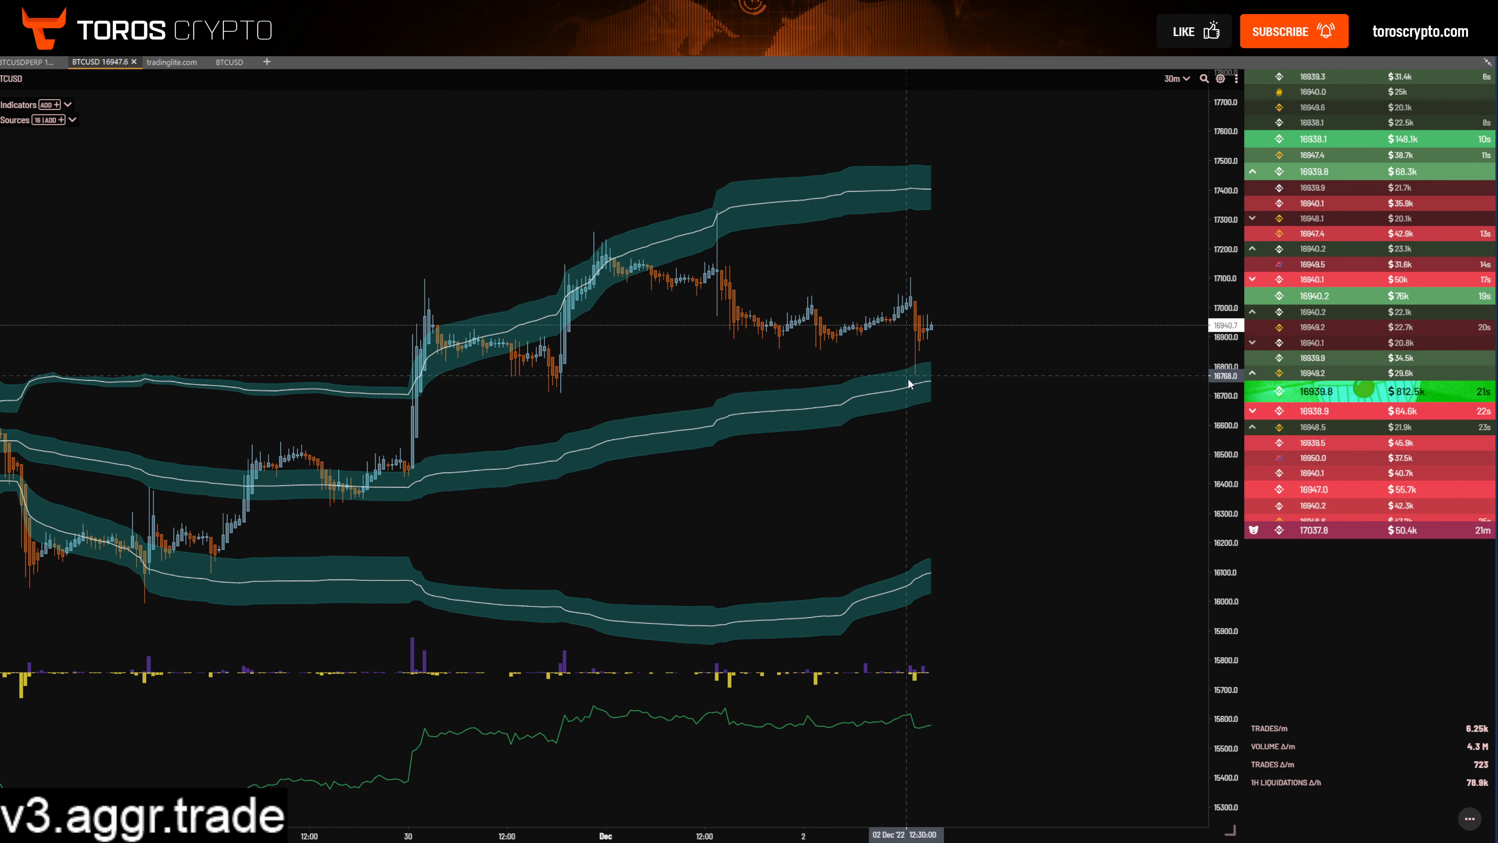
left_click_drag(541, 488, 600, 523)
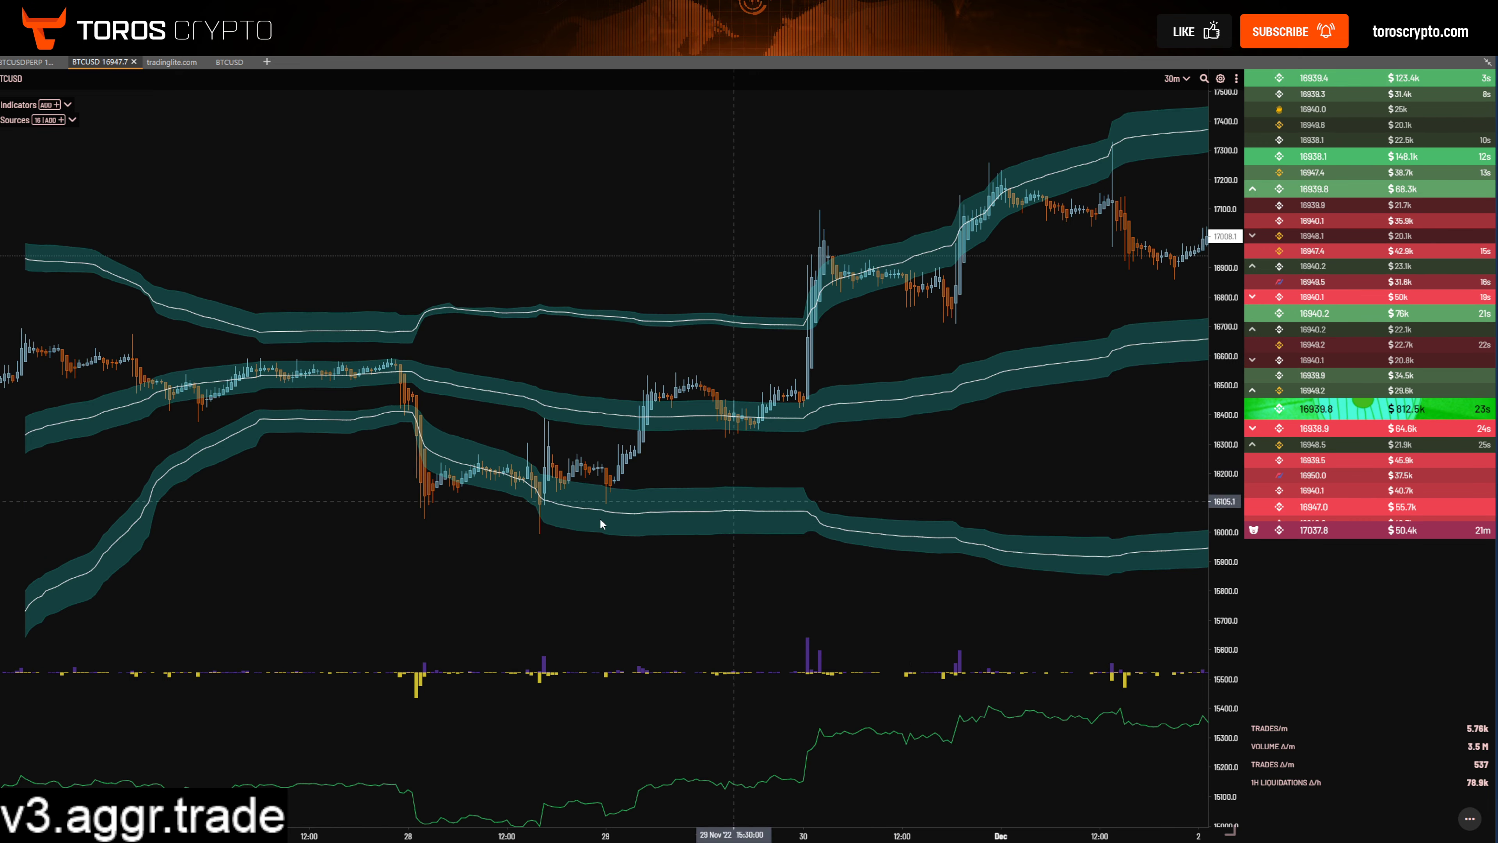
scroll(706, 422, "right", 4)
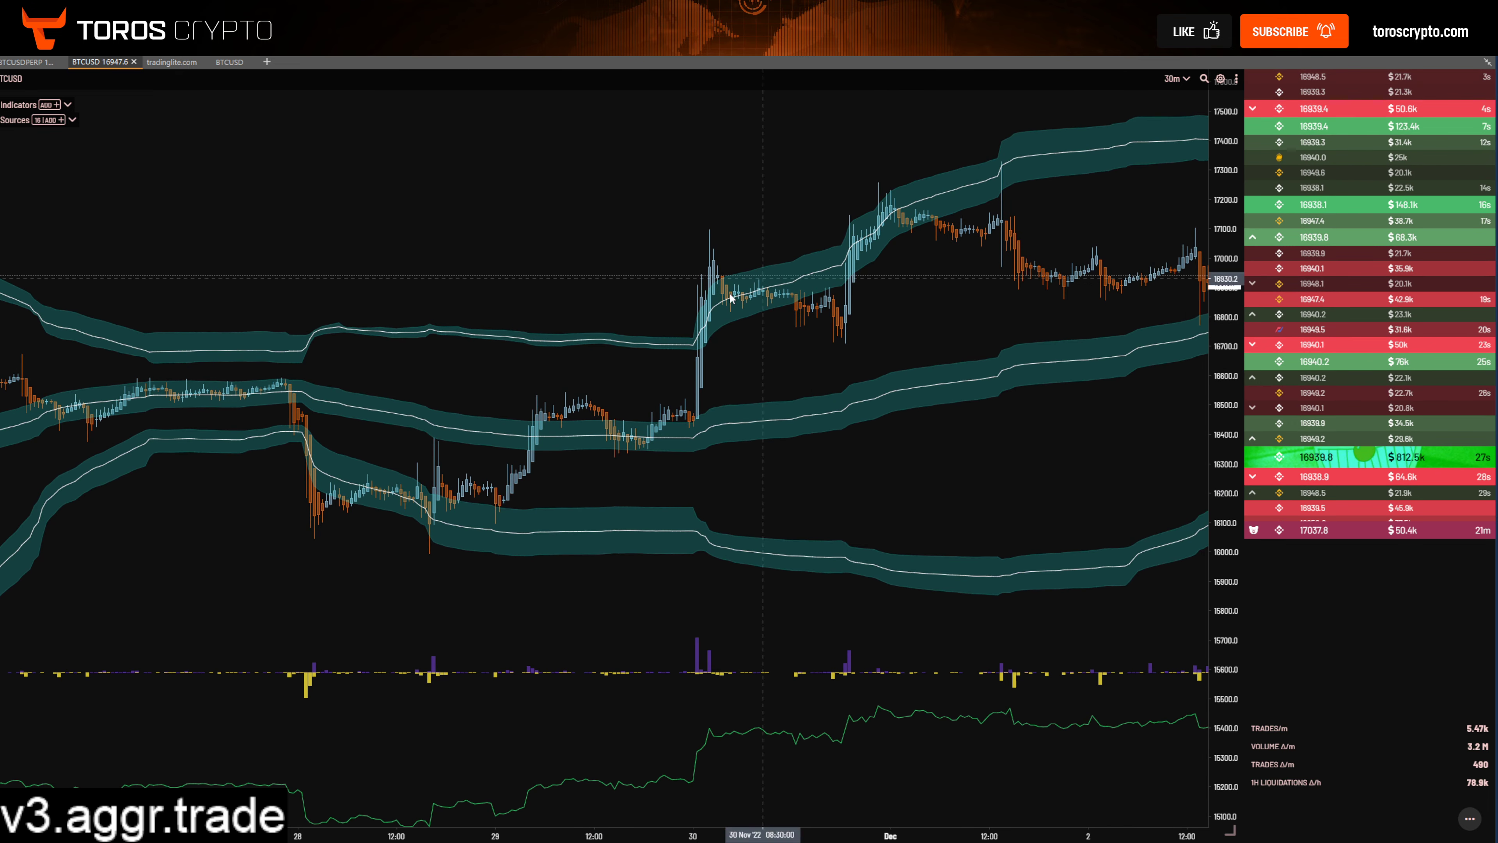
scroll(436, 476, "left", 15)
left_click_drag(312, 463, 705, 423)
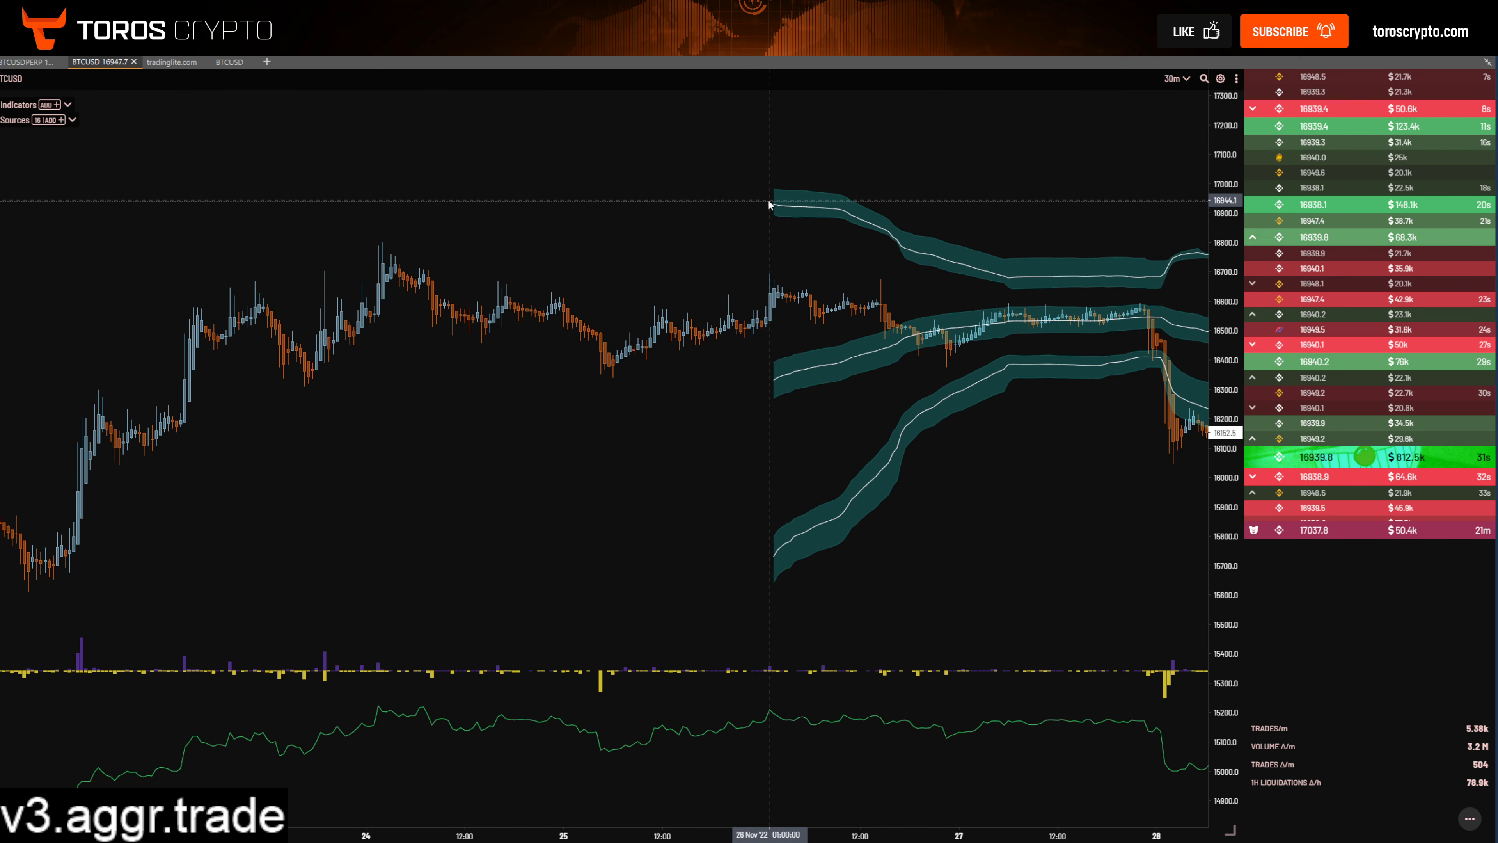
scroll(479, 258, "right", 18)
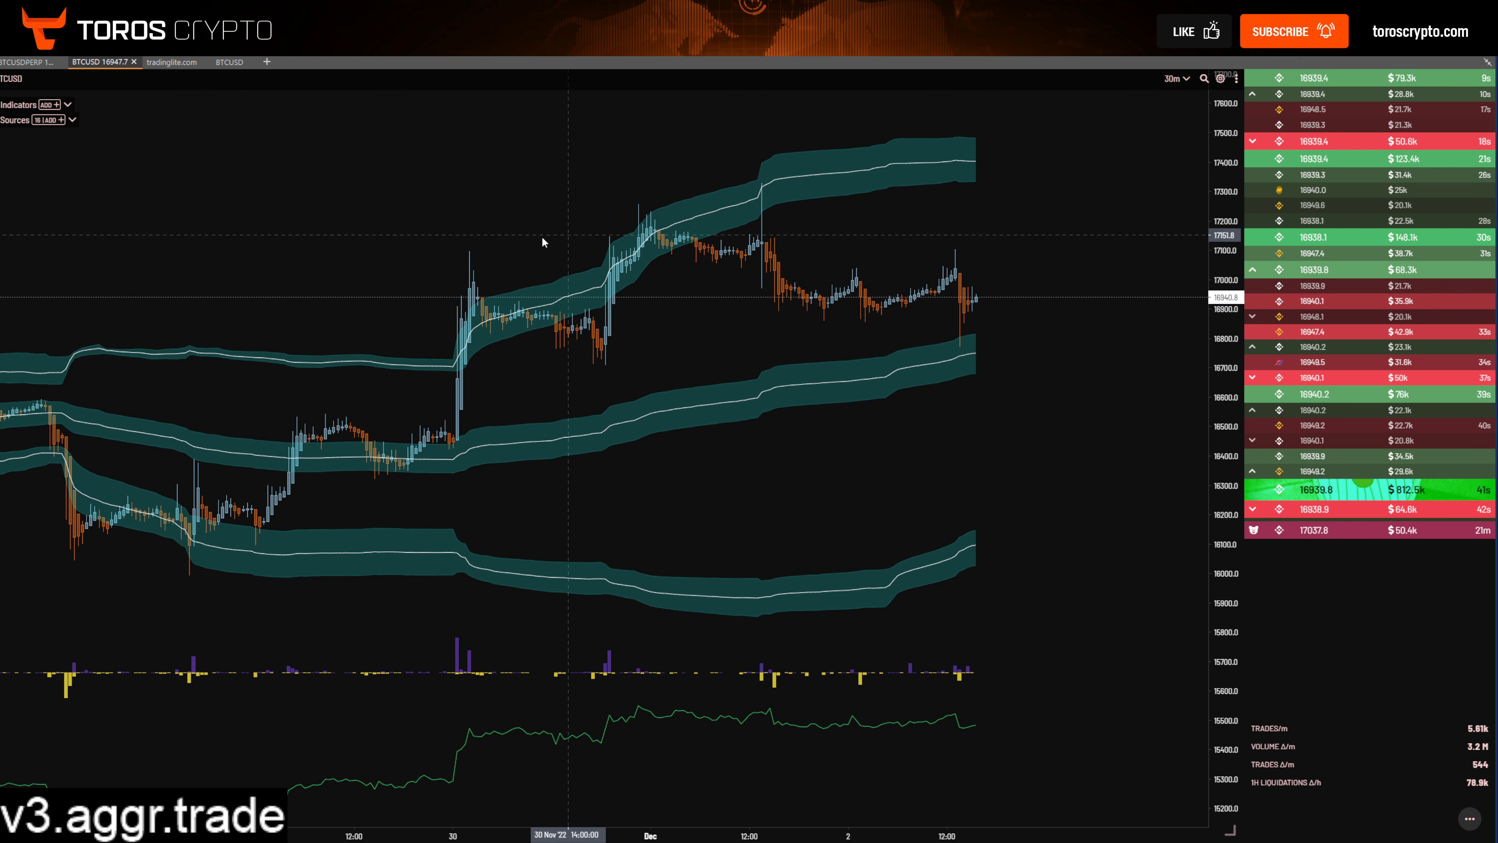
Step: Compare the Price candles with useHeikinAshi disabled and enabled in the Price indicator's options, leaving it enabled
left_click(68, 106)
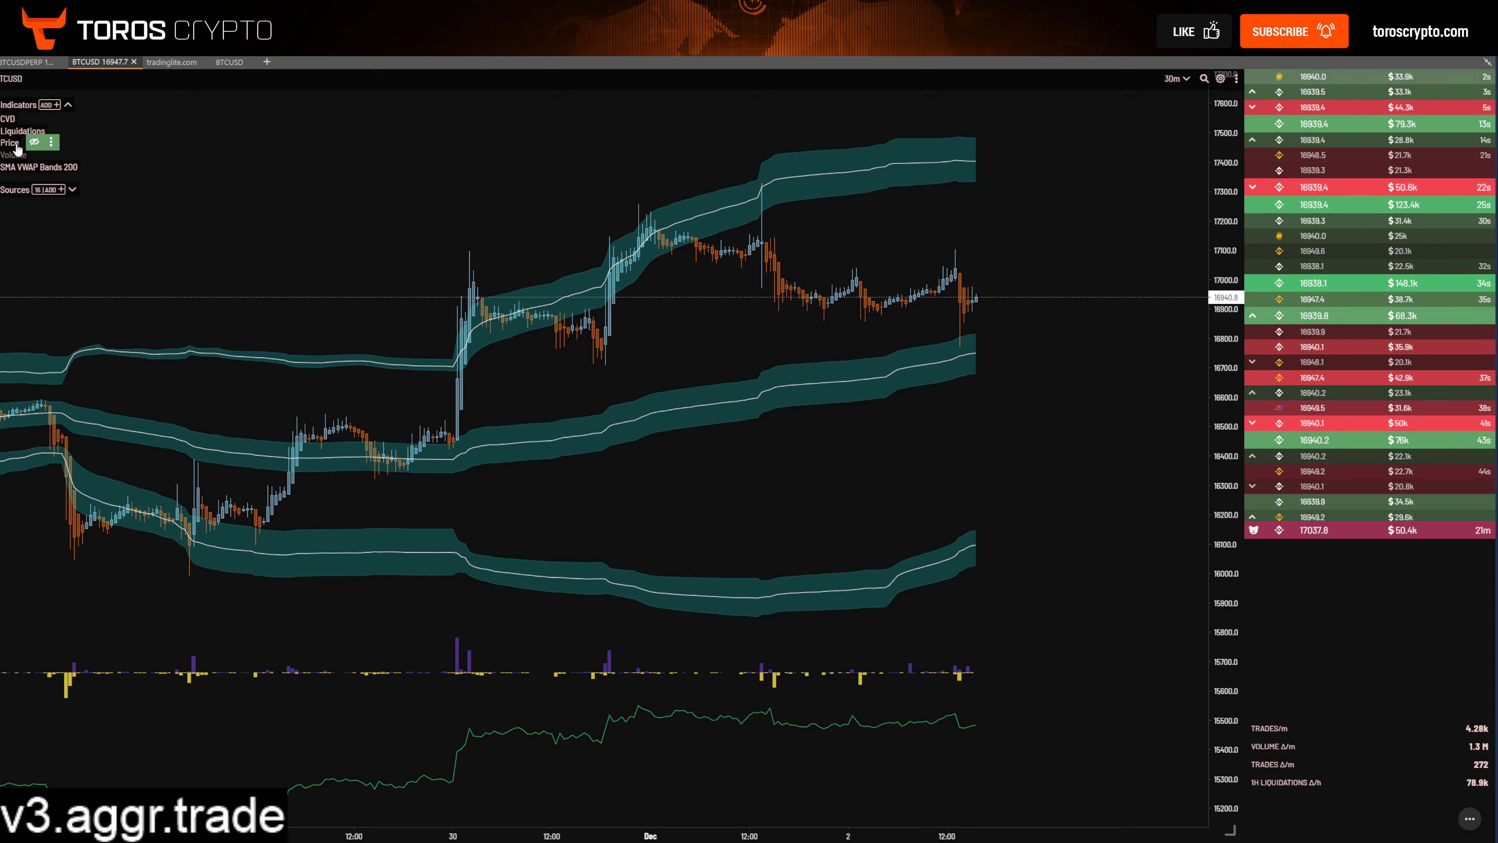
left_click(51, 143)
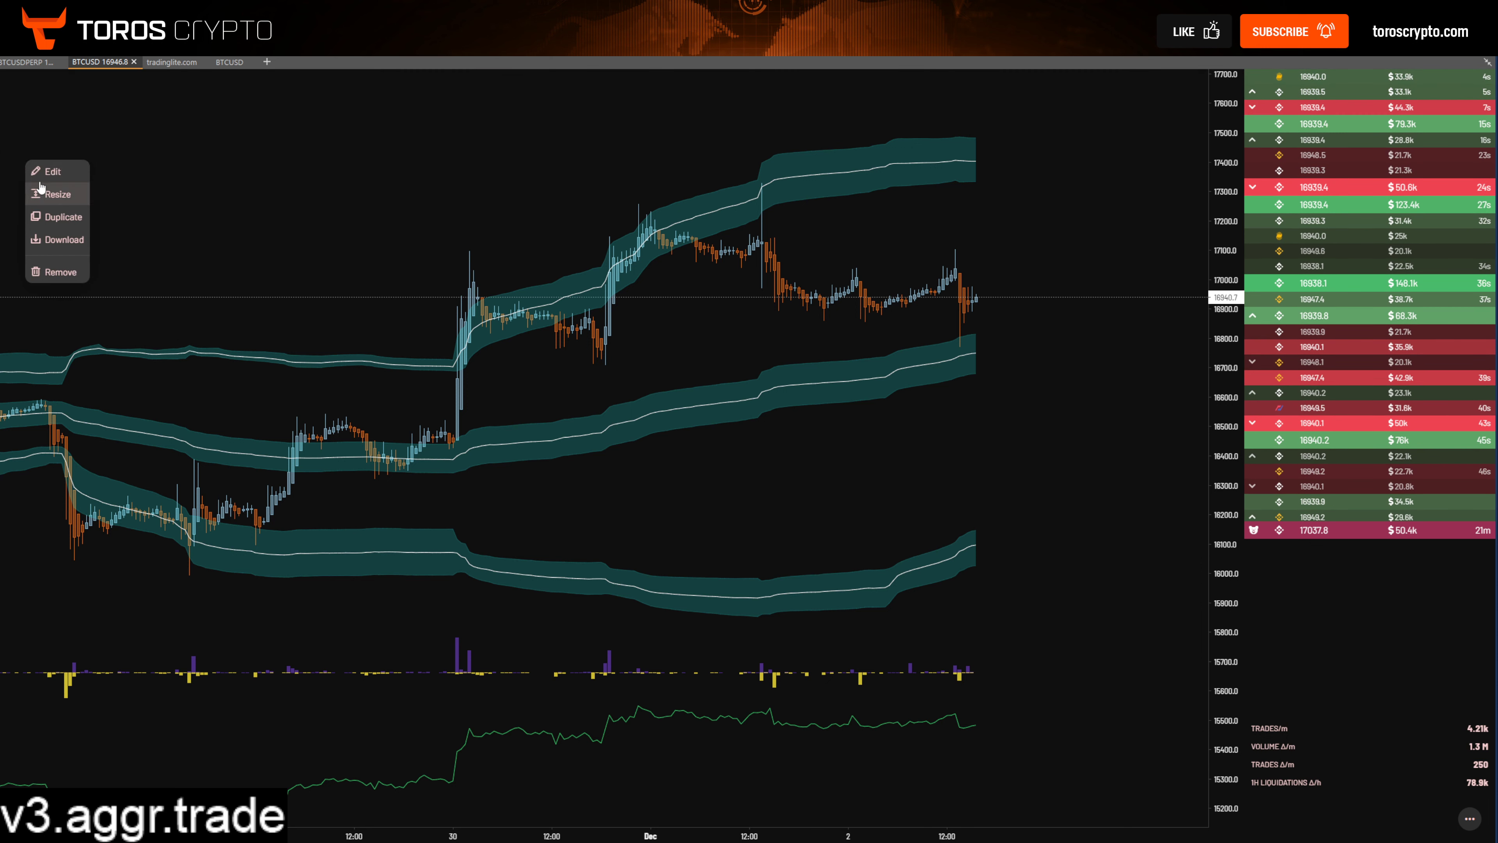
left_click(54, 172)
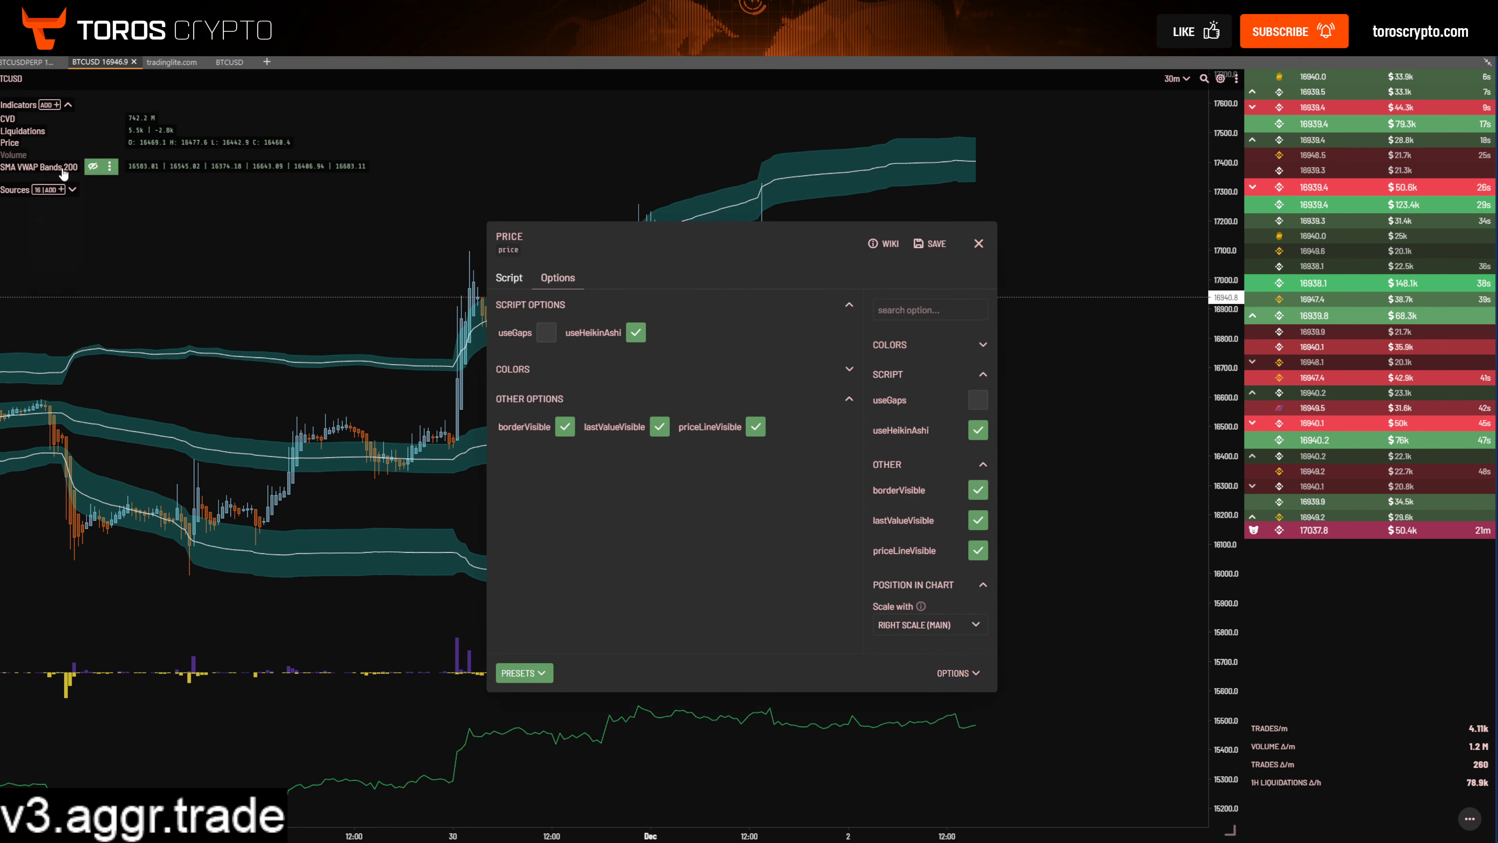
left_click(633, 337)
left_click_drag(707, 252, 962, 453)
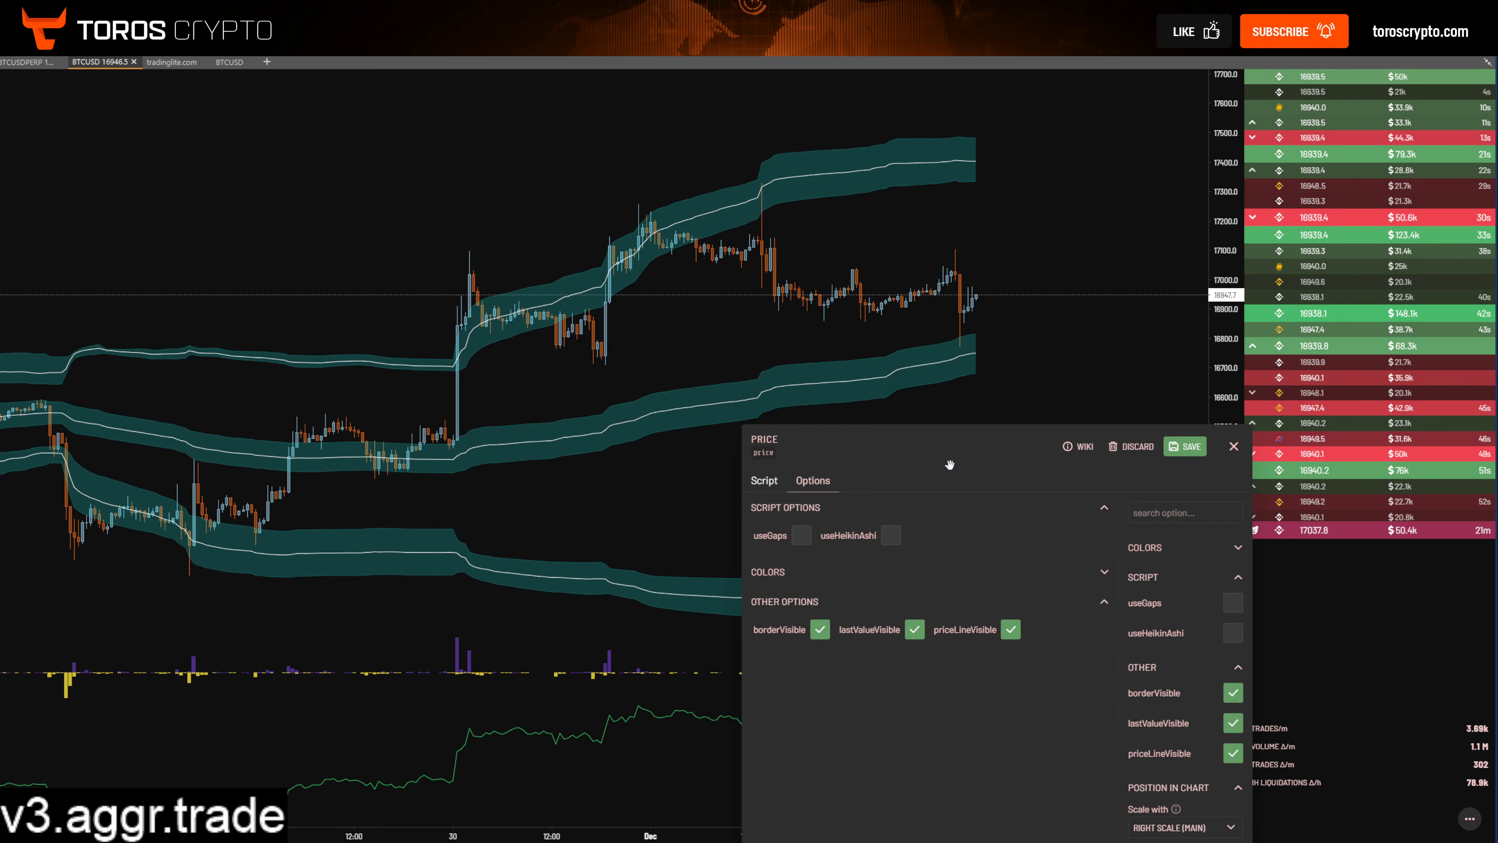
left_click(892, 536)
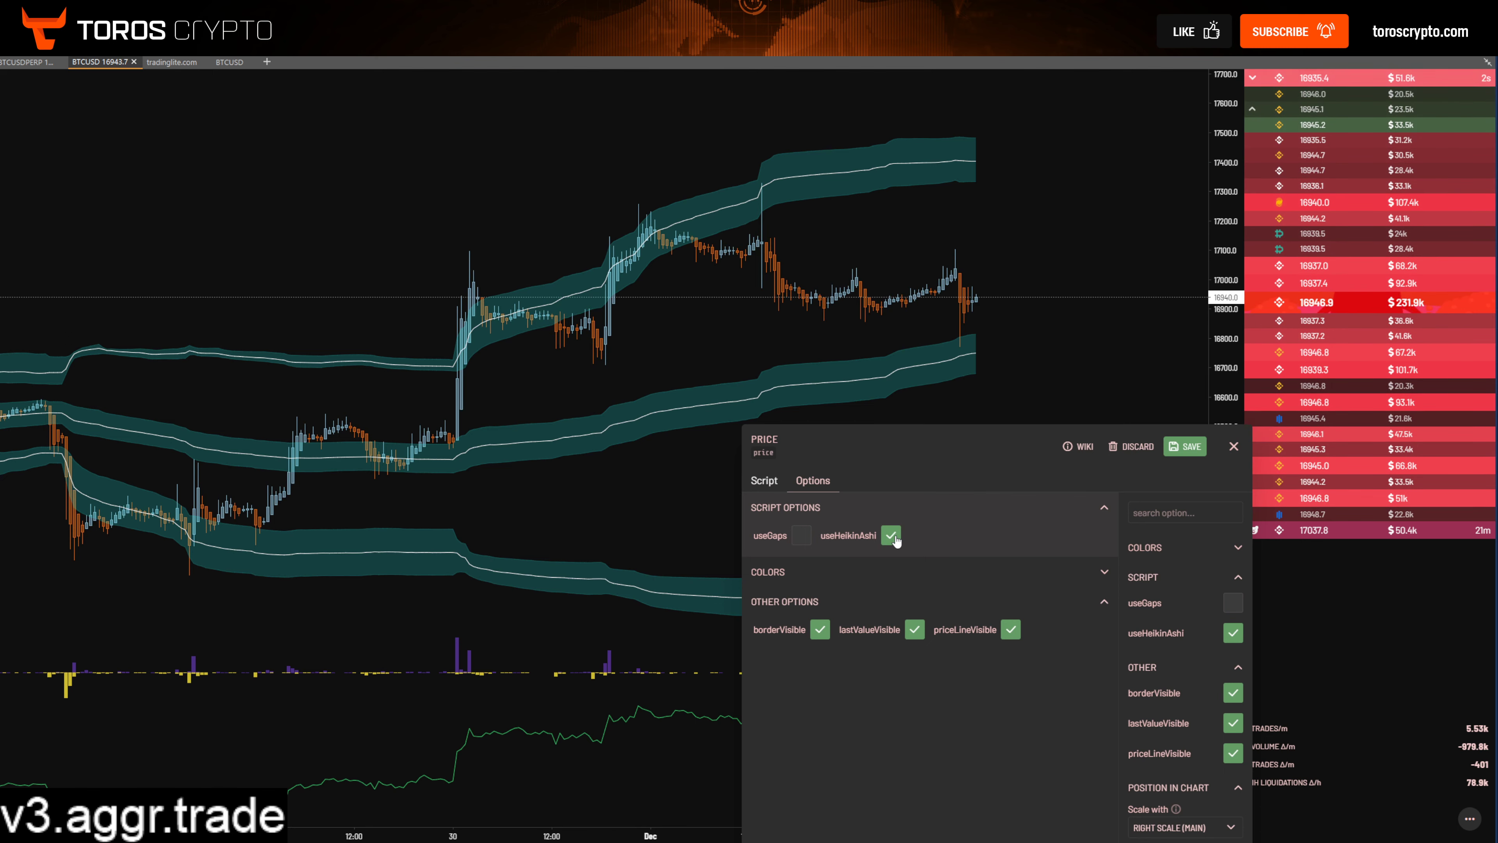
left_click(891, 536)
left_click(891, 535)
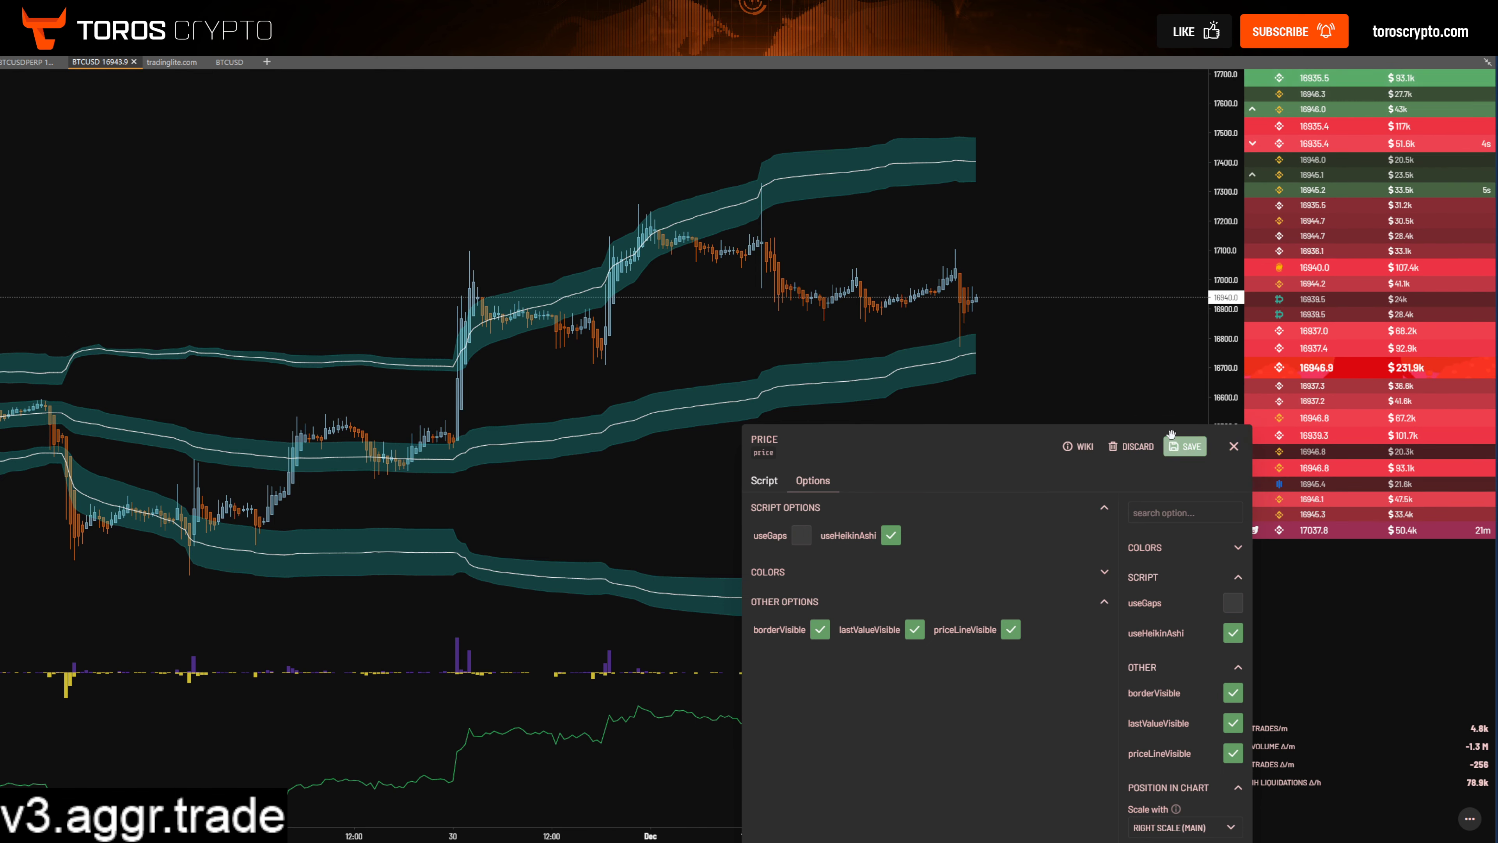
left_click_drag(1243, 453, 1137, 302)
left_click(1128, 295)
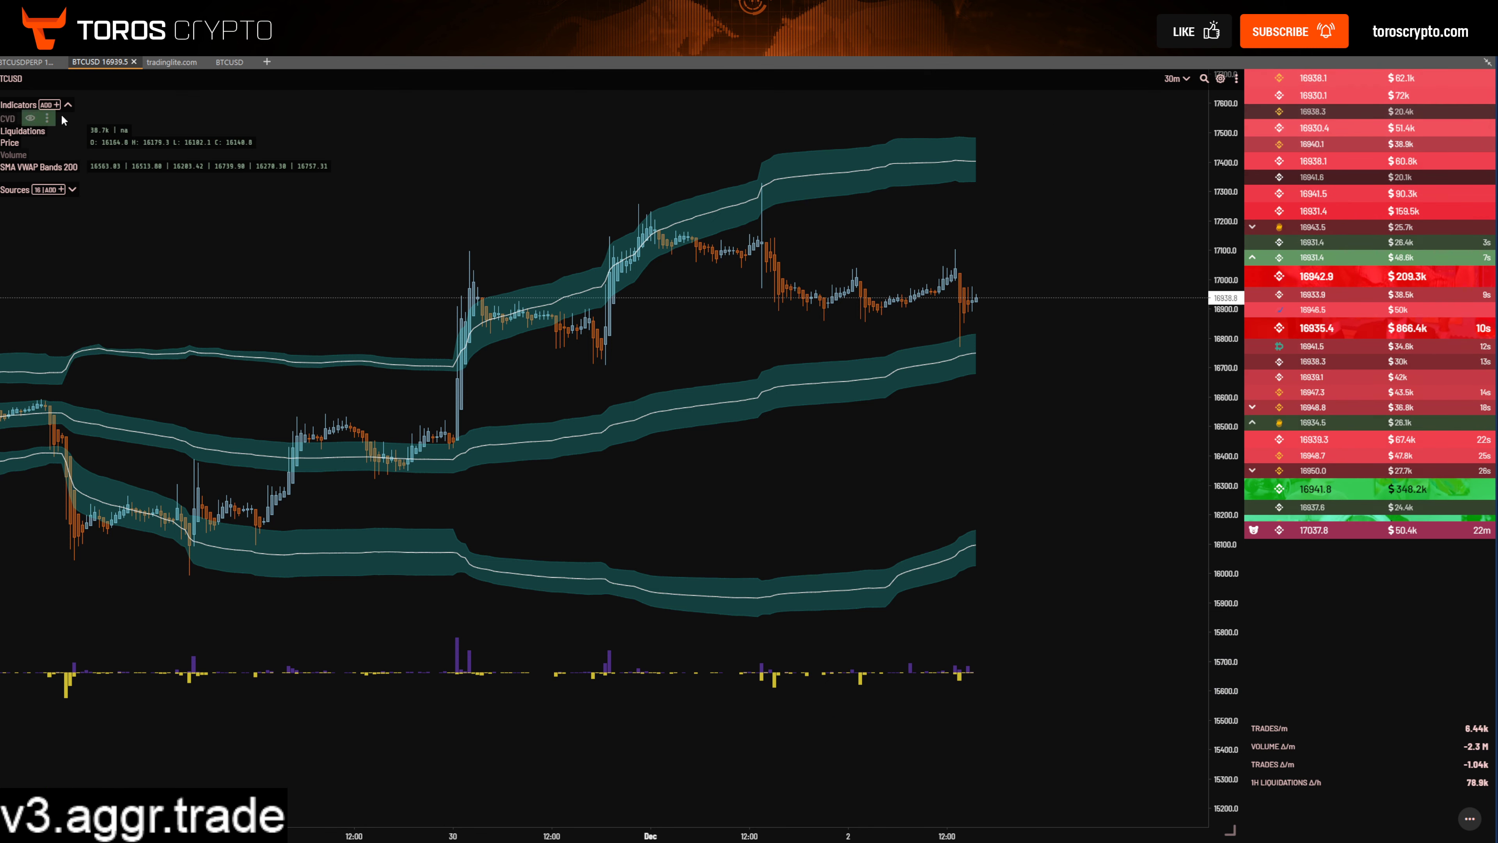
Step: Restore the CVD line on the 30m chart, and show the Volume bars briefly before hiding them again
left_click(31, 119)
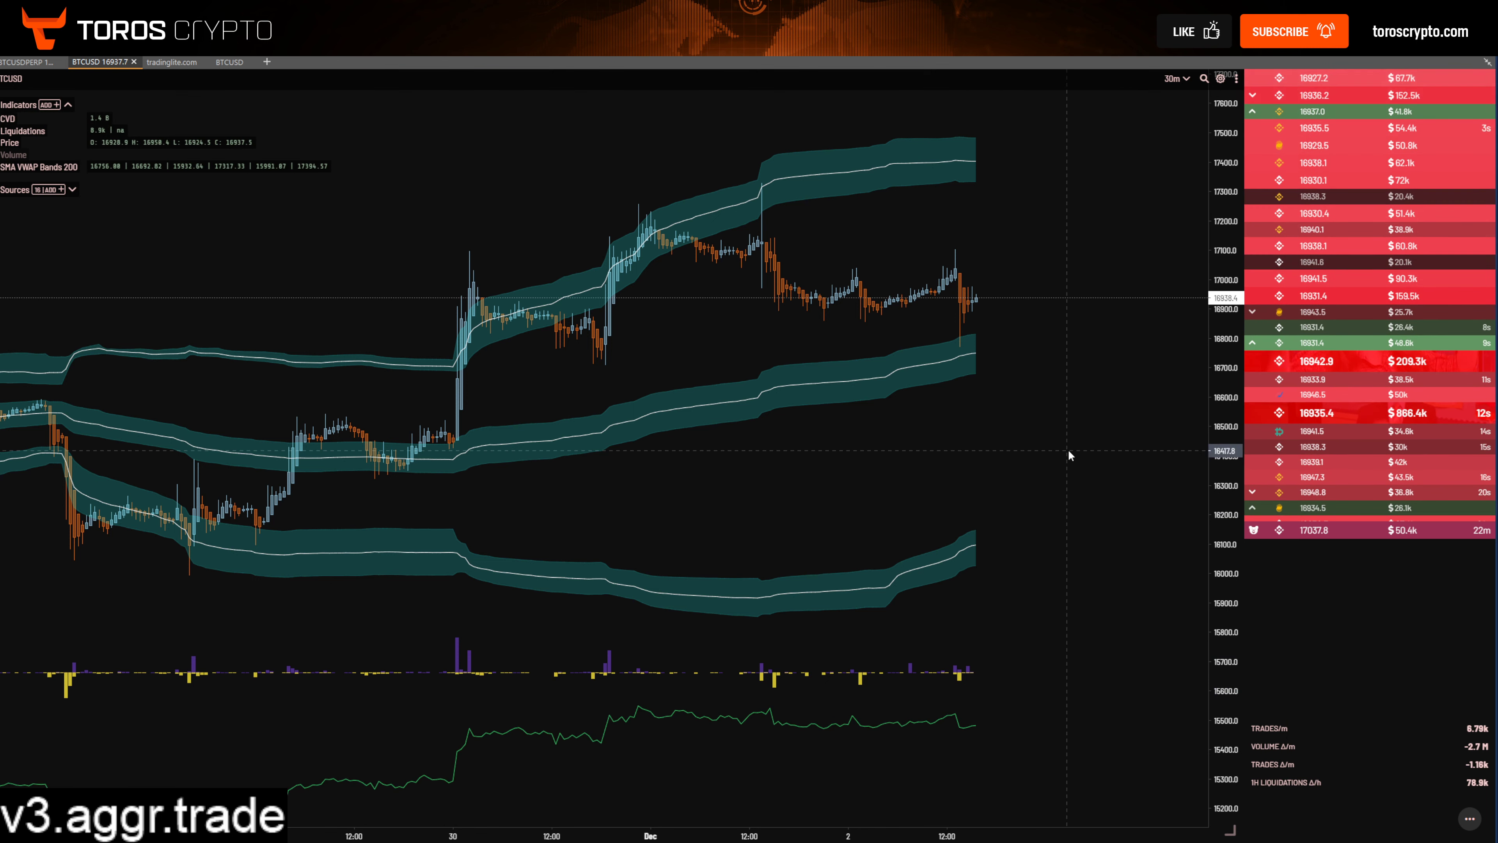
left_click_drag(426, 252, 437, 259)
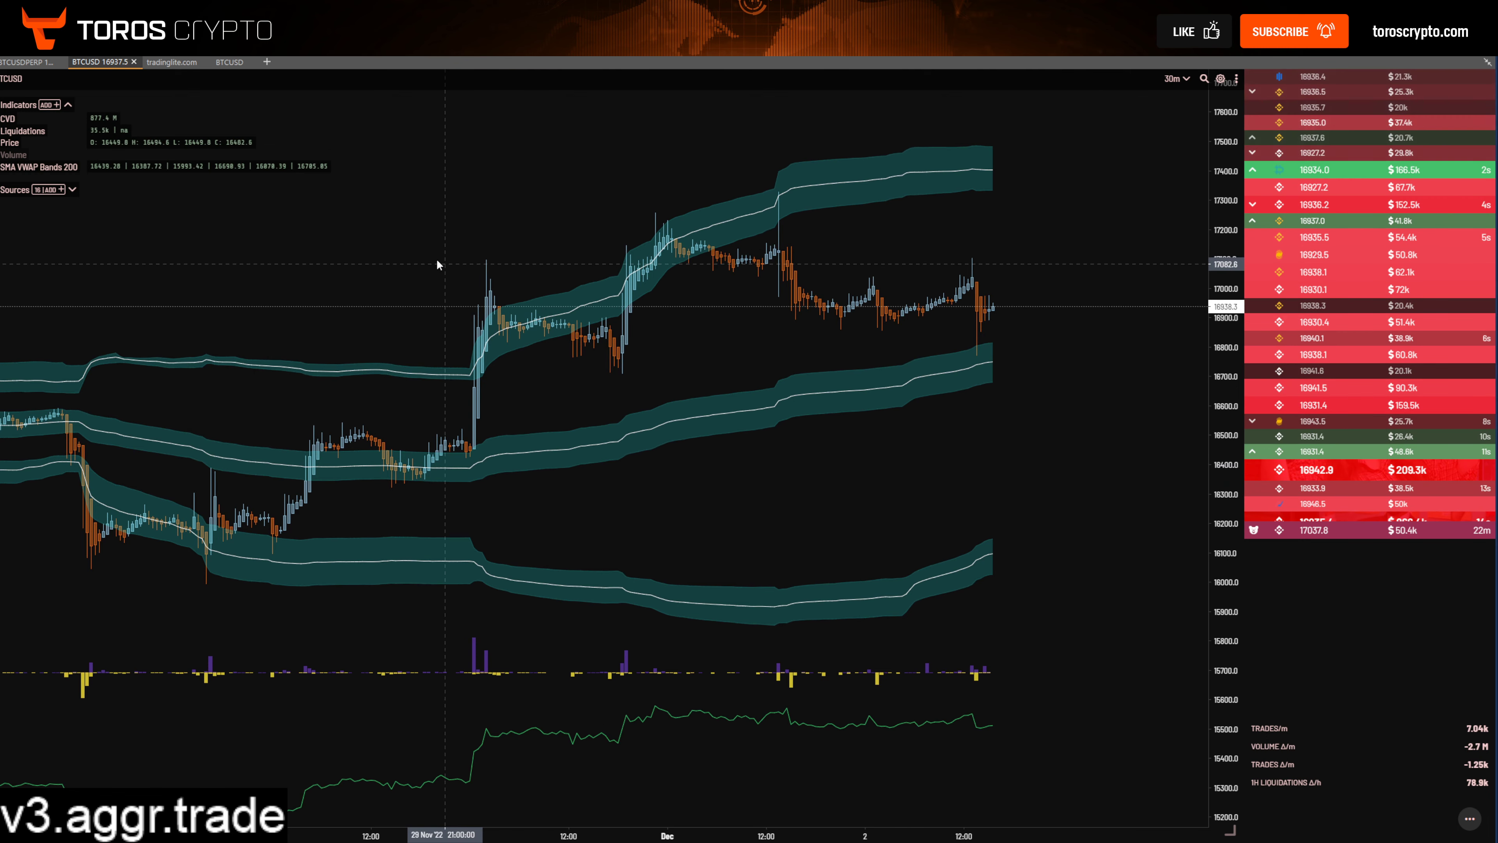
left_click(42, 156)
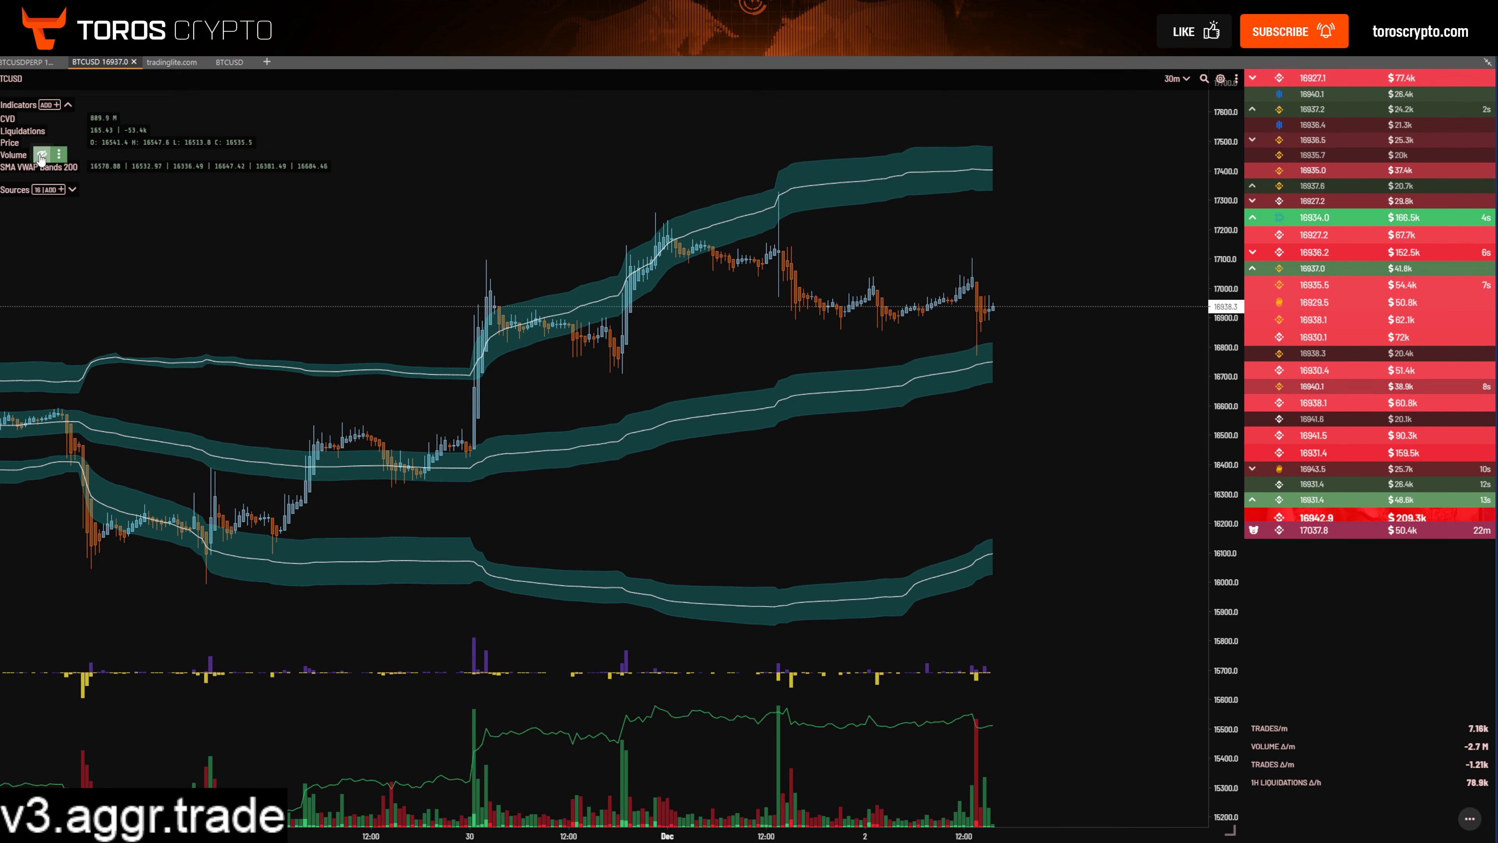
left_click(42, 155)
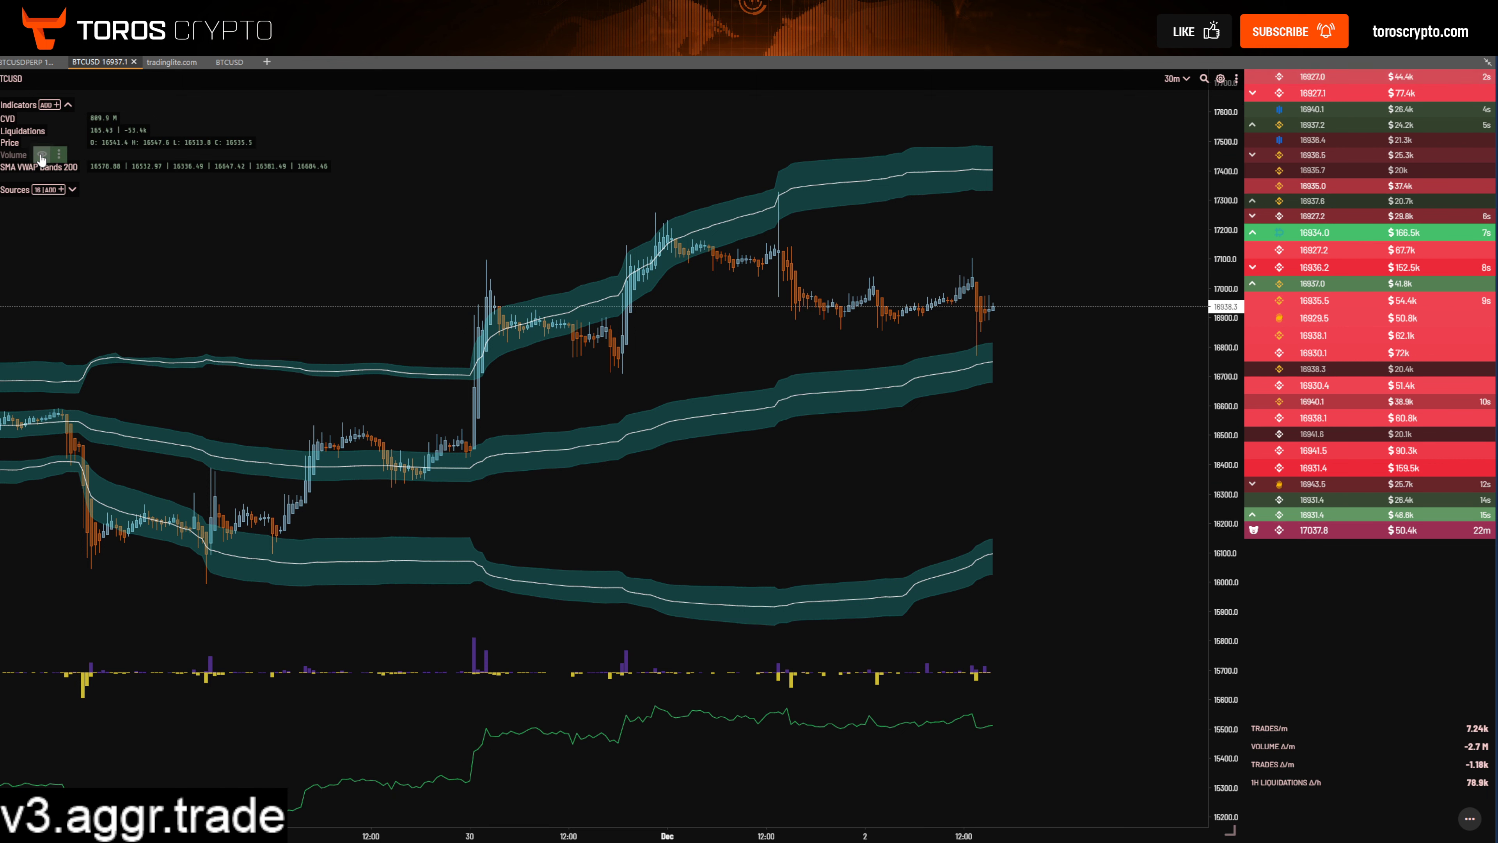
left_click(42, 156)
left_click(41, 155)
left_click(42, 155)
left_click(42, 155)
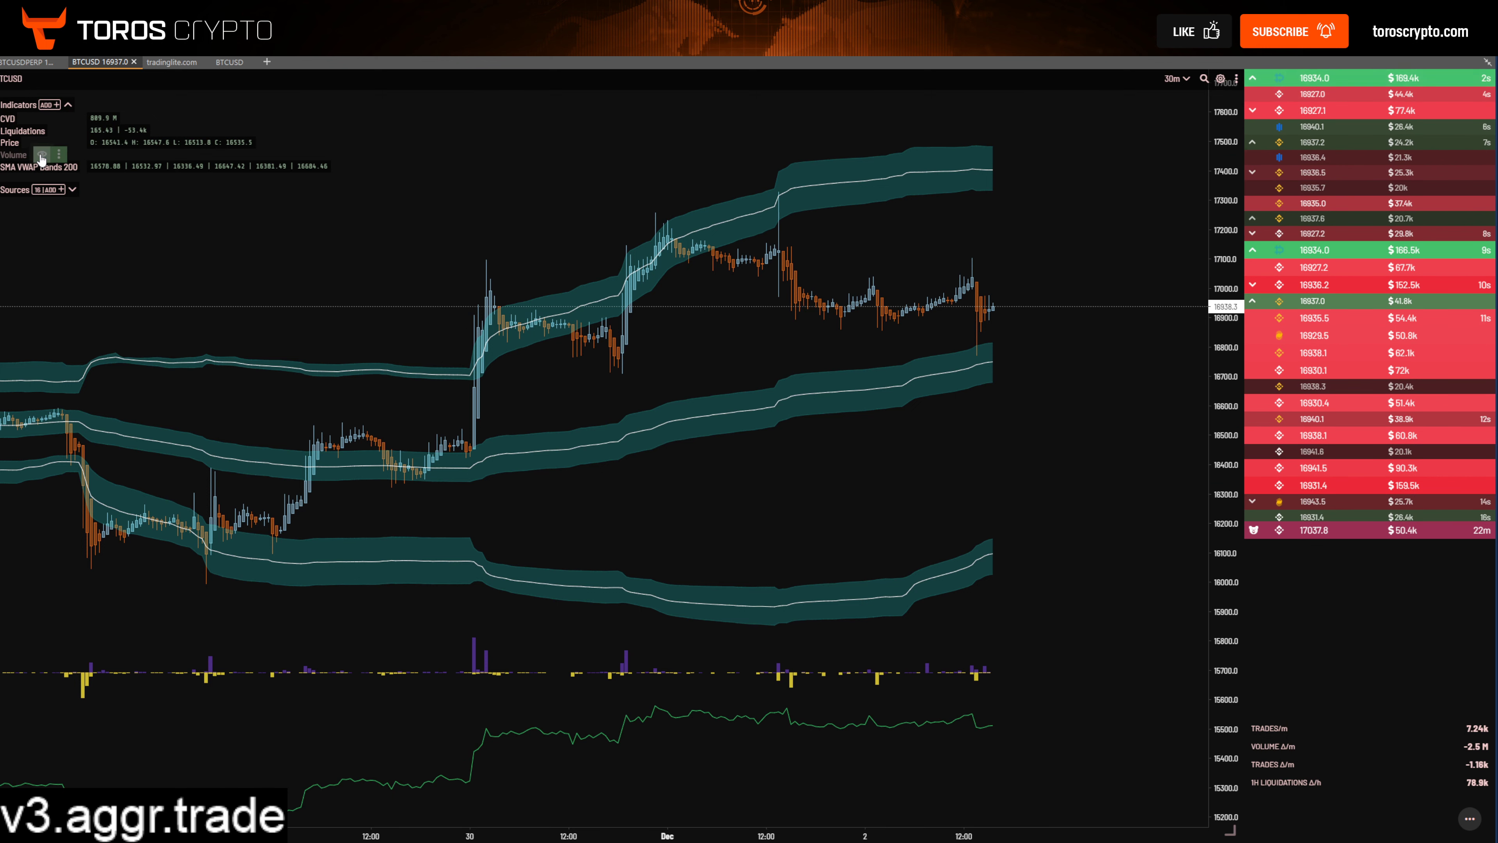
left_click(42, 155)
left_click(41, 155)
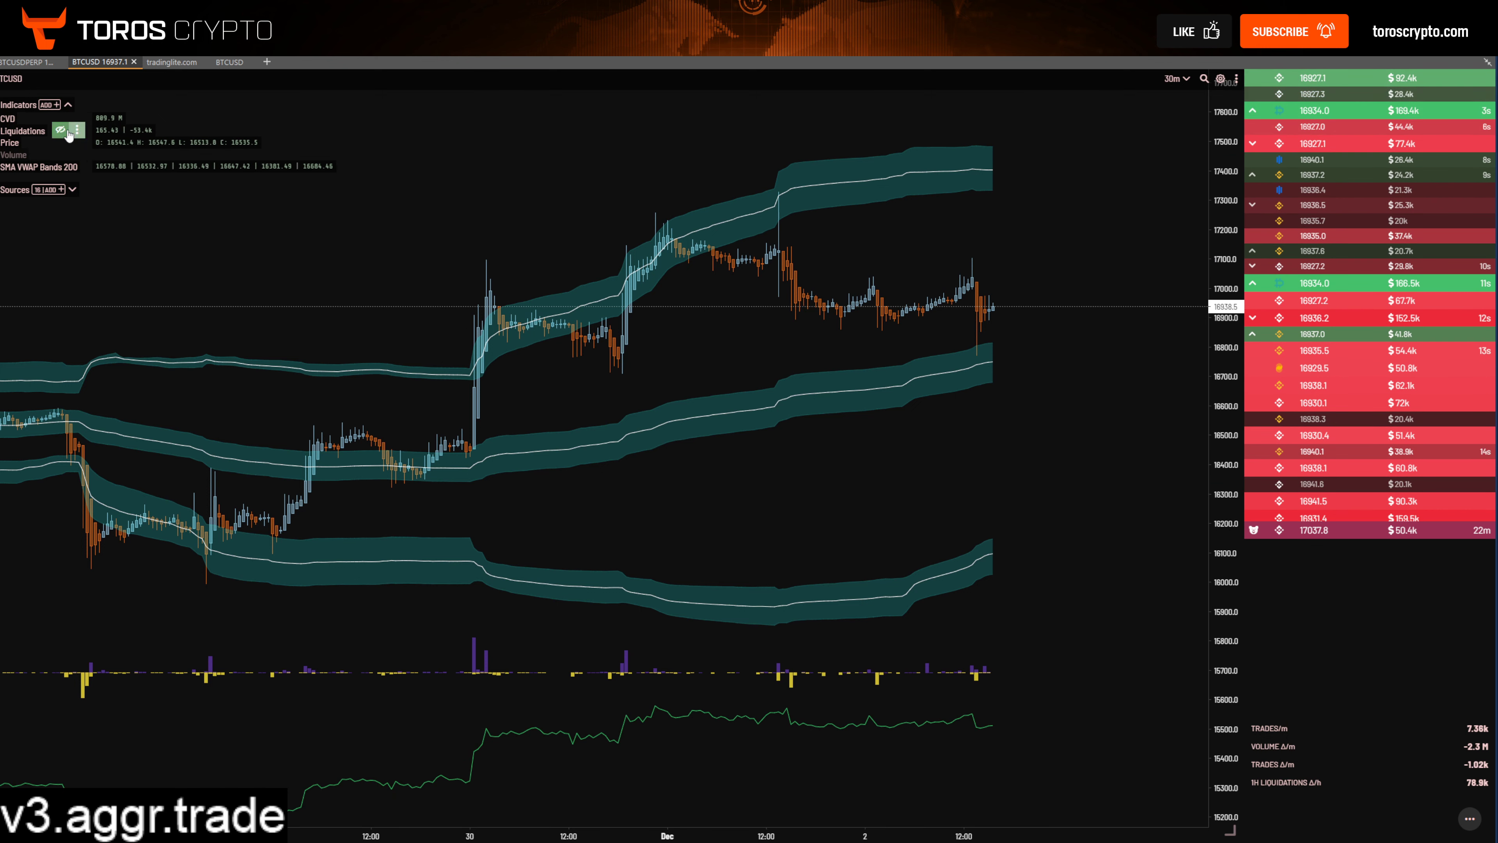
Step: Review the options and the script of the SMA VWAP Bands 200 indicator, then close its editor
mouse_move(80, 170)
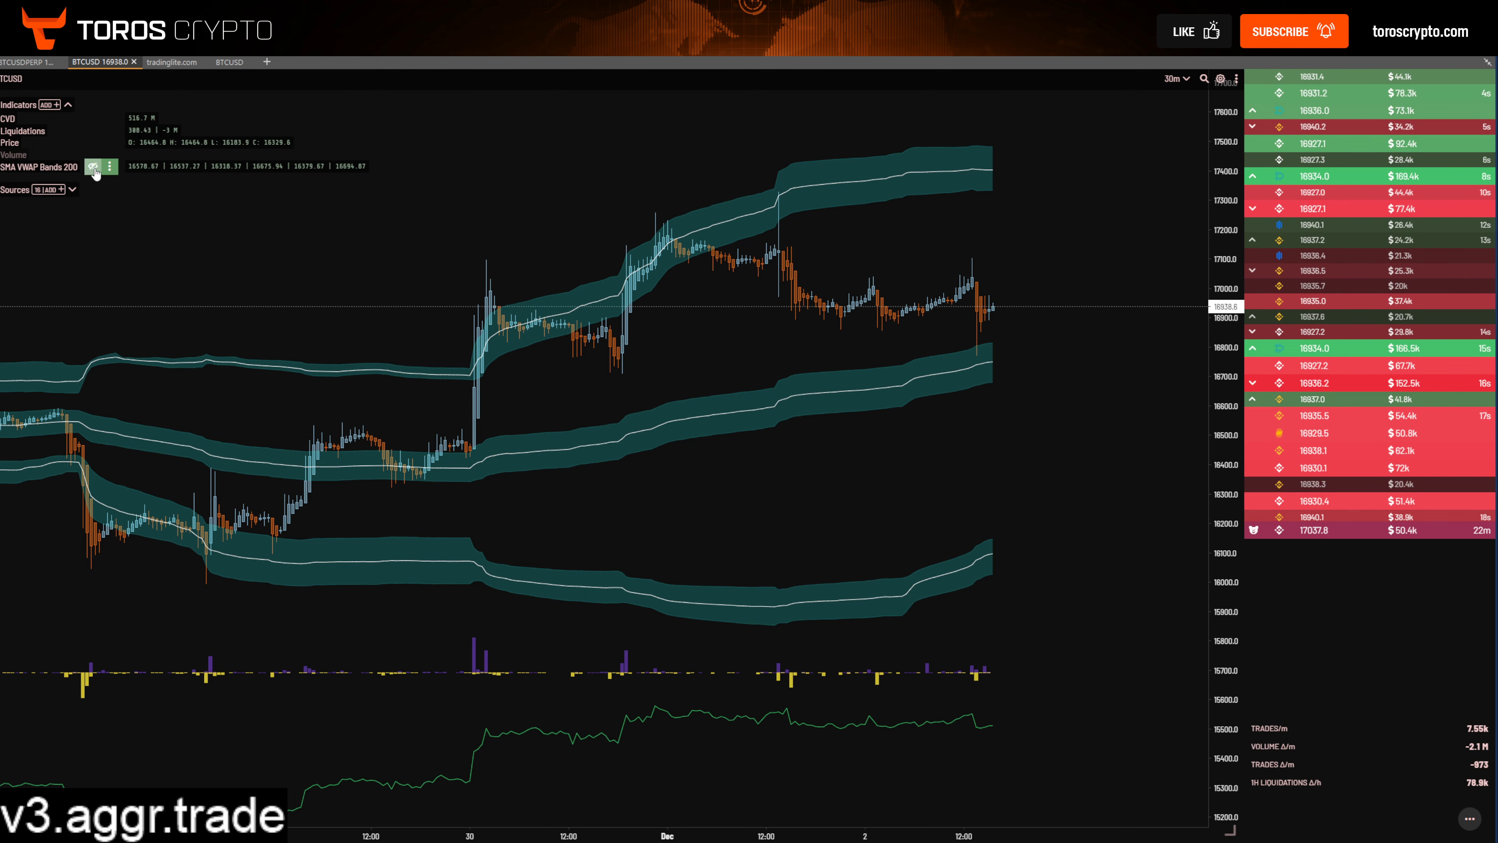
left_click(109, 167)
left_click(117, 210)
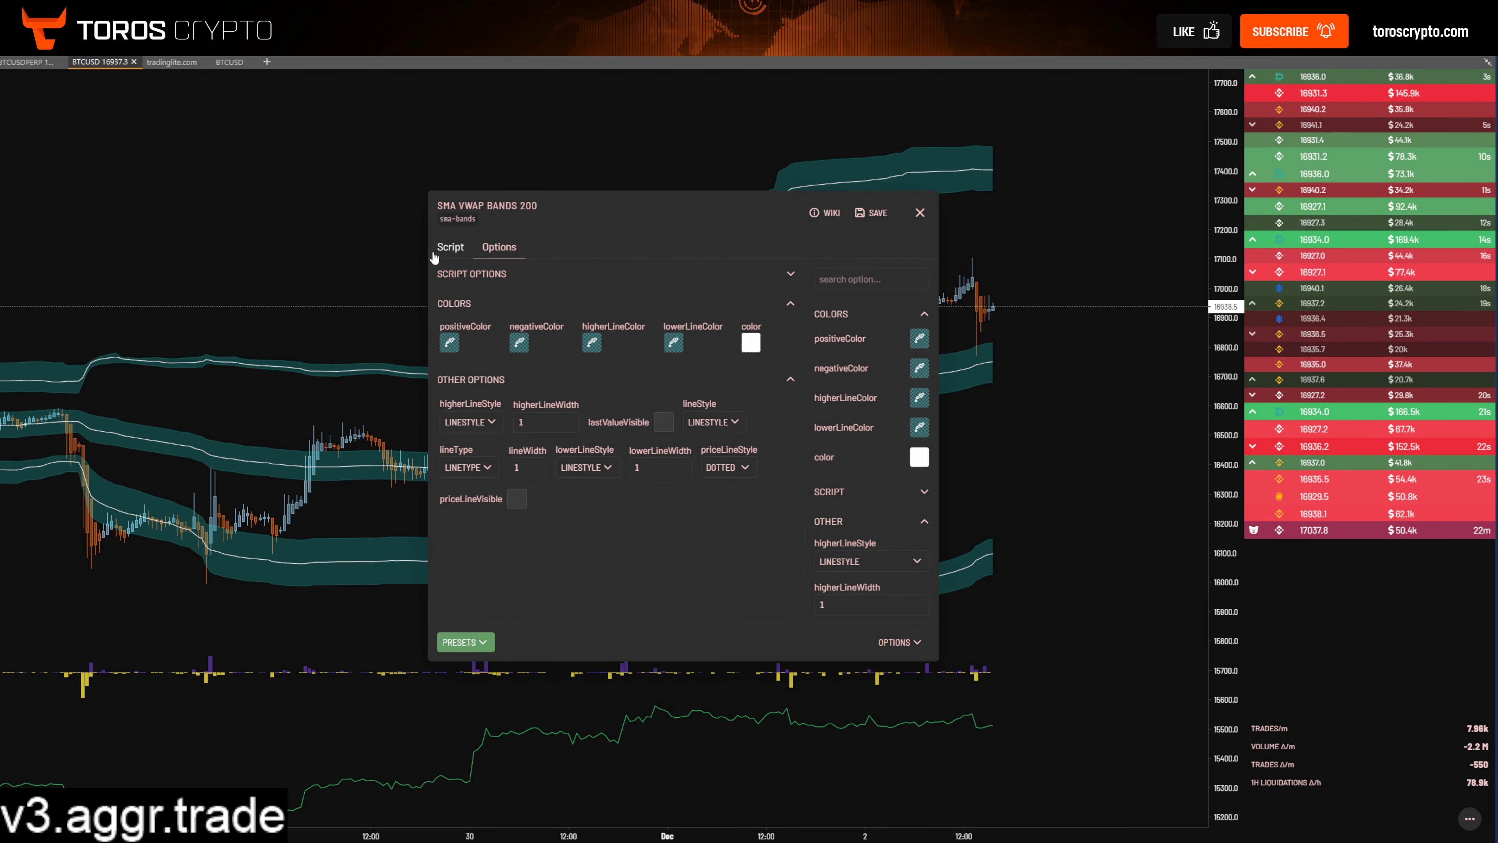
left_click(450, 248)
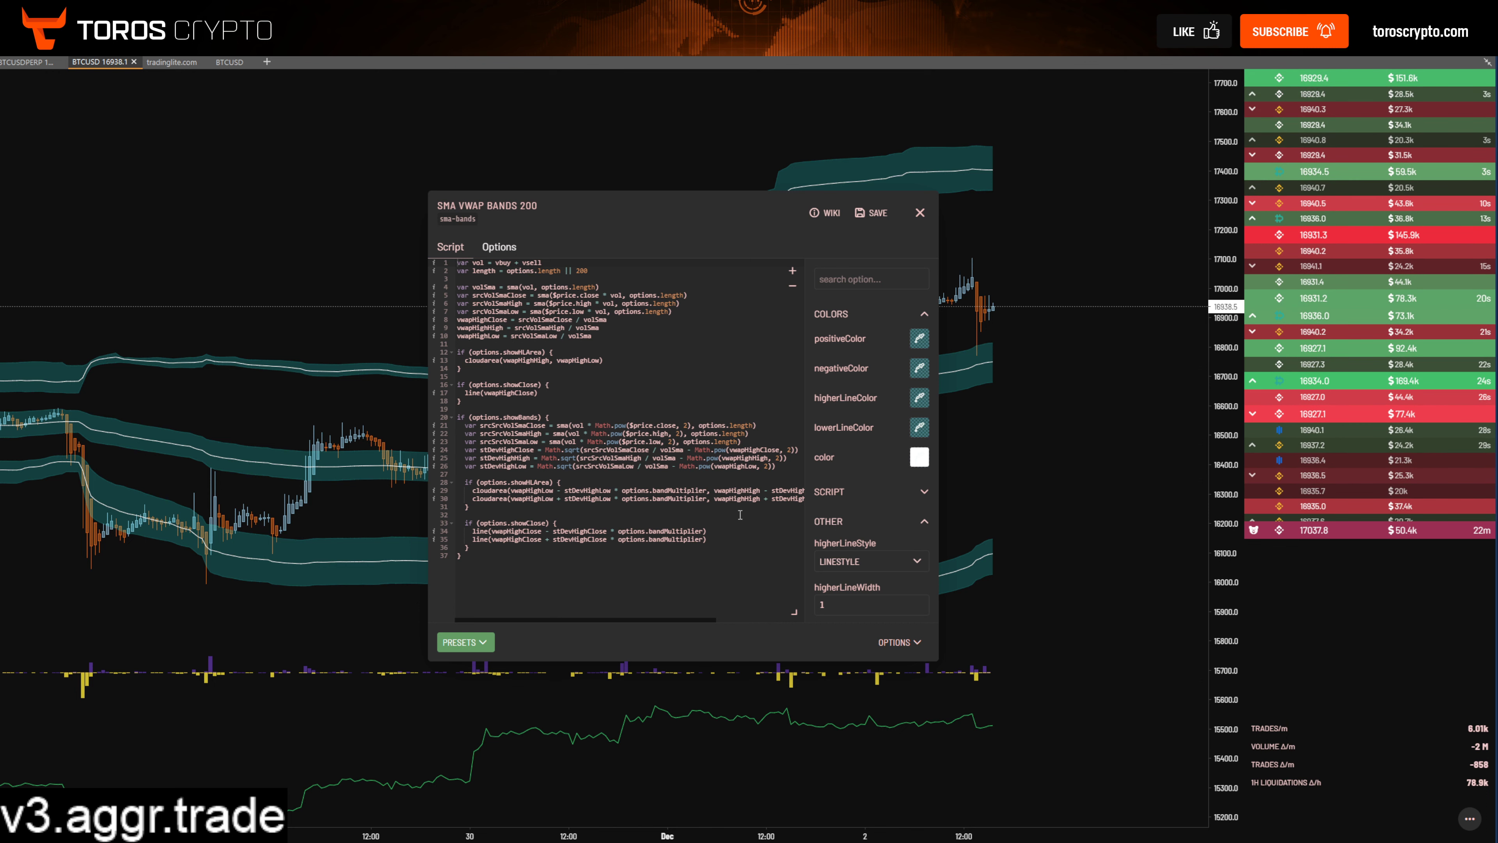
left_click(920, 212)
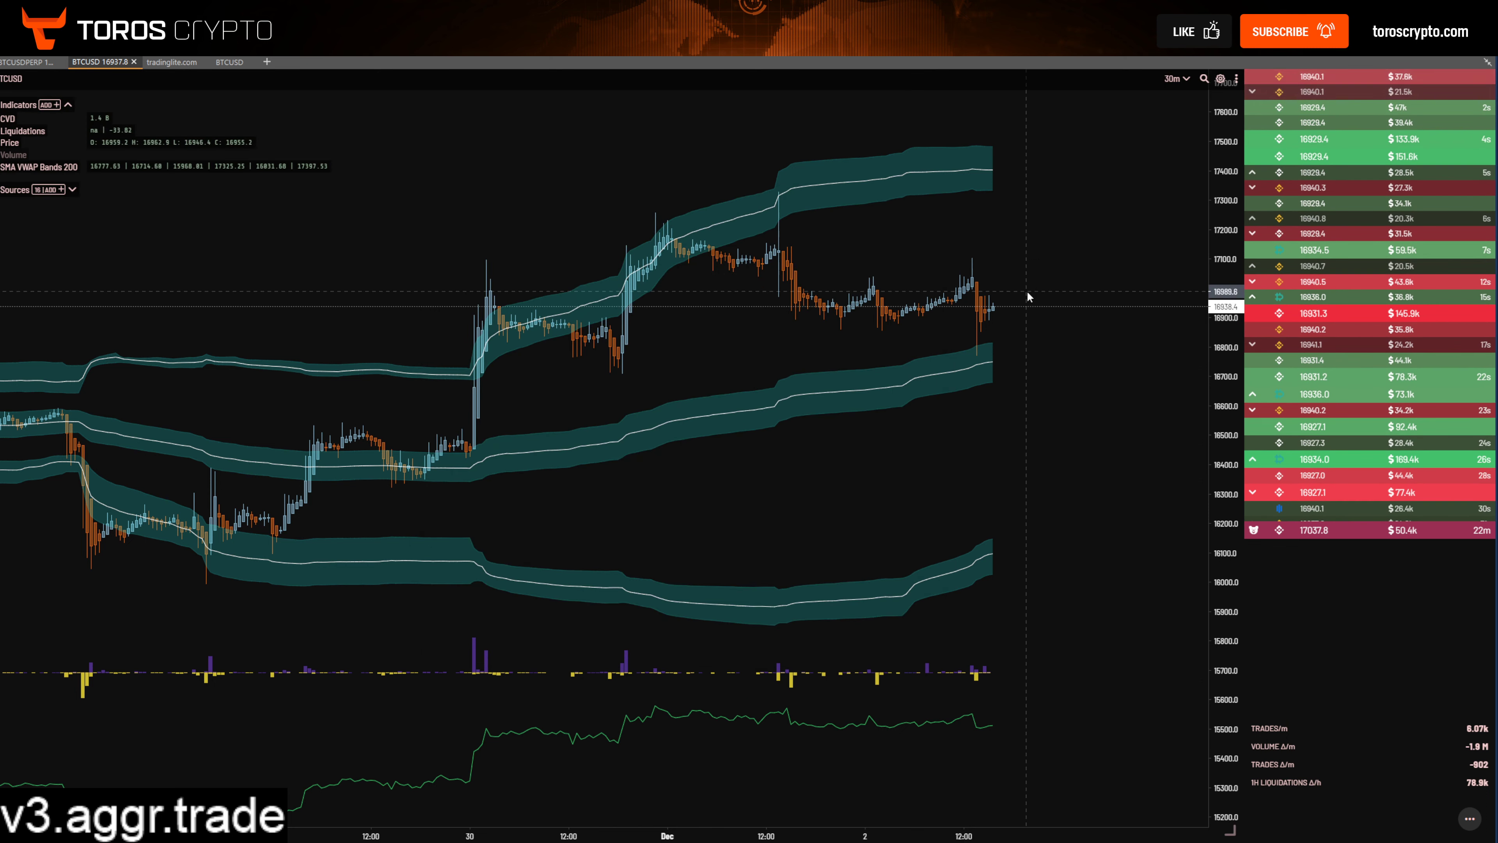
Step: Switch the BTCUSD chart to the 15m timeframe and examine how the candles react at the three VWAP bands
left_click(1178, 81)
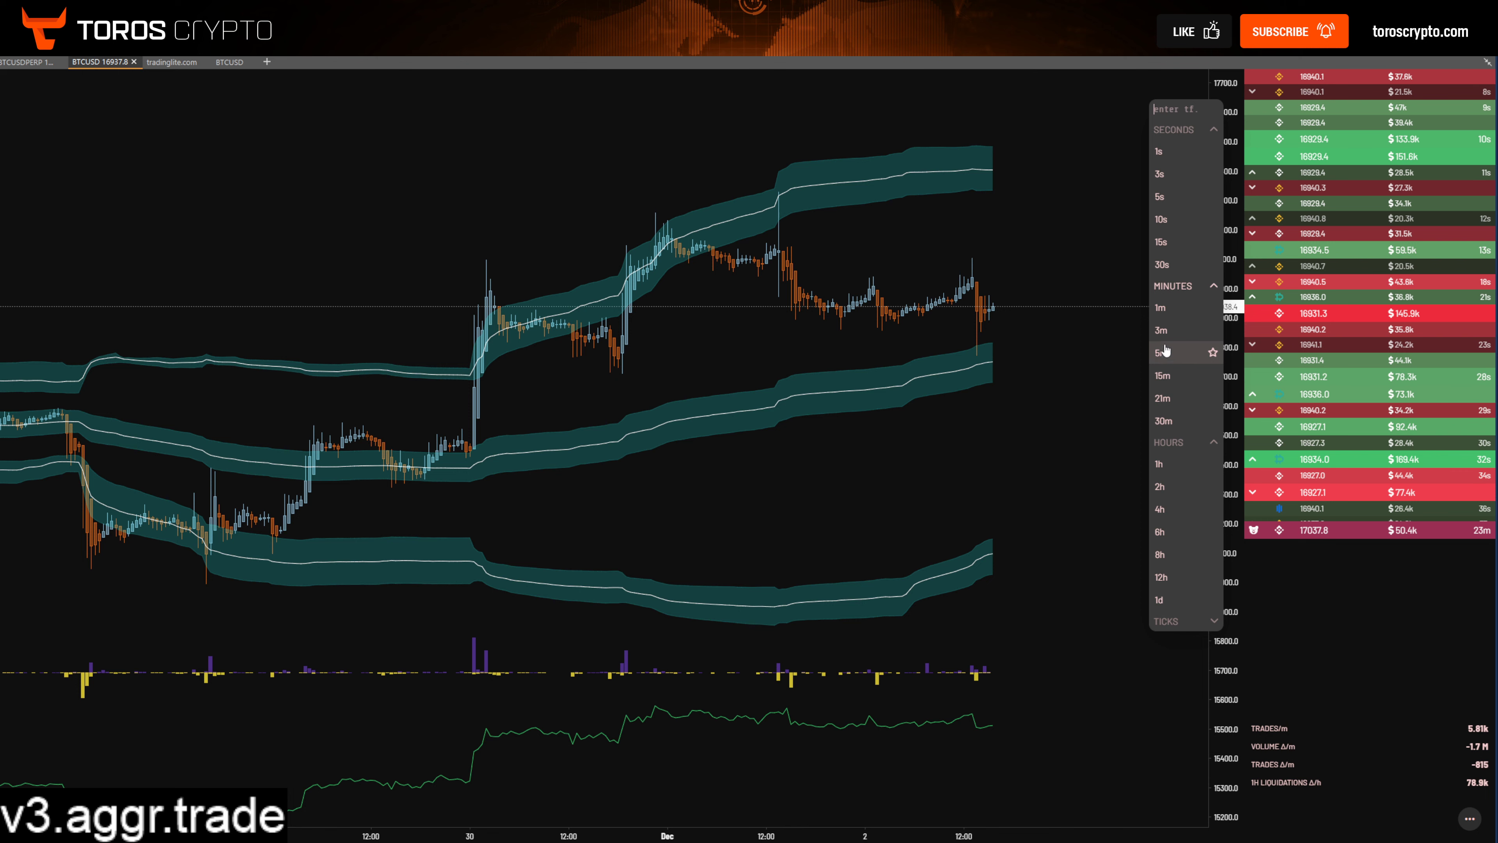
left_click(1177, 385)
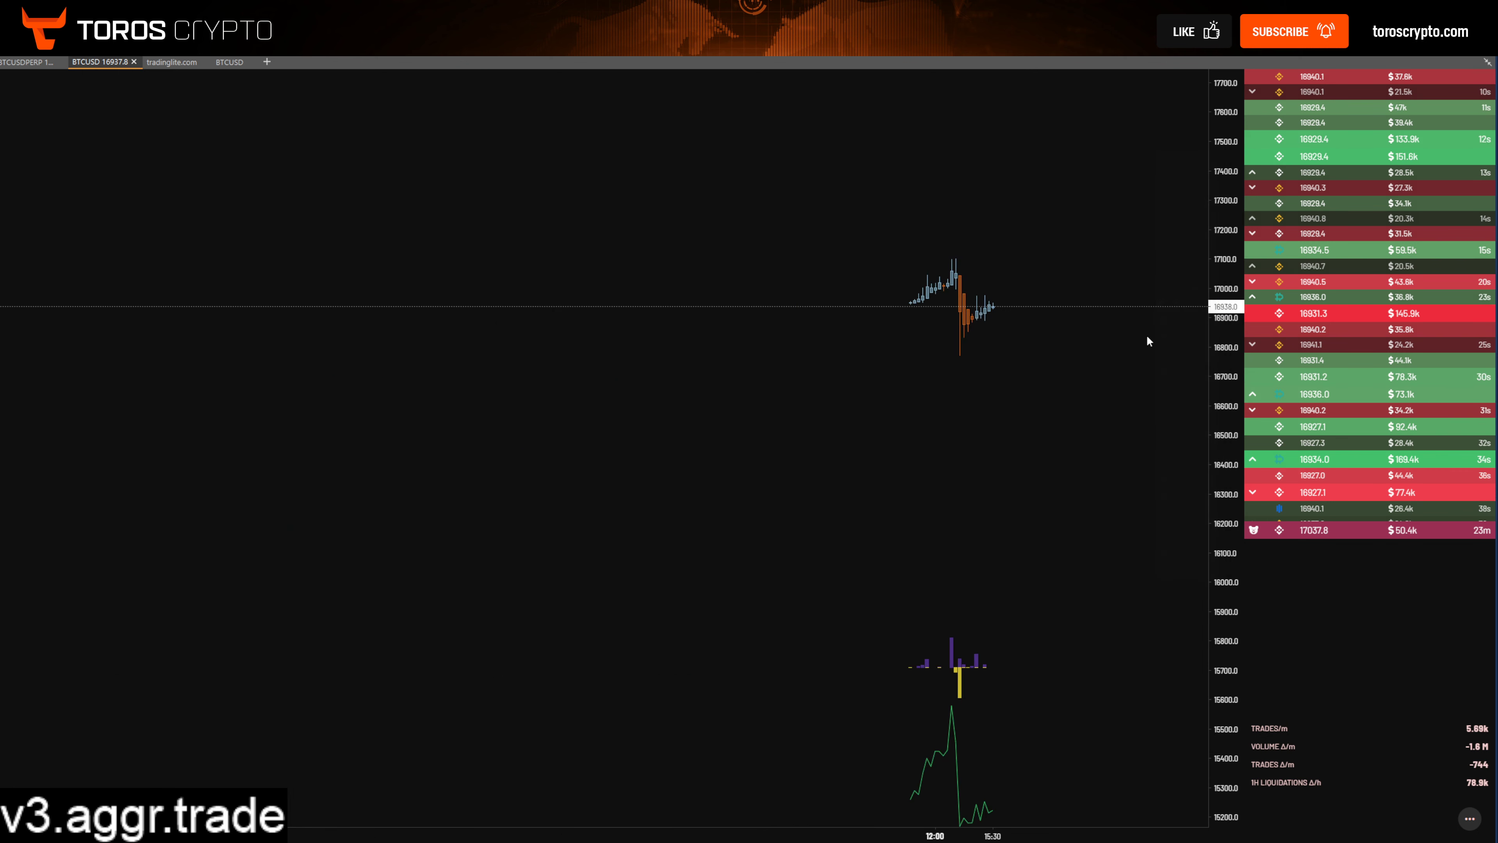
scroll(533, 327, "down", 5)
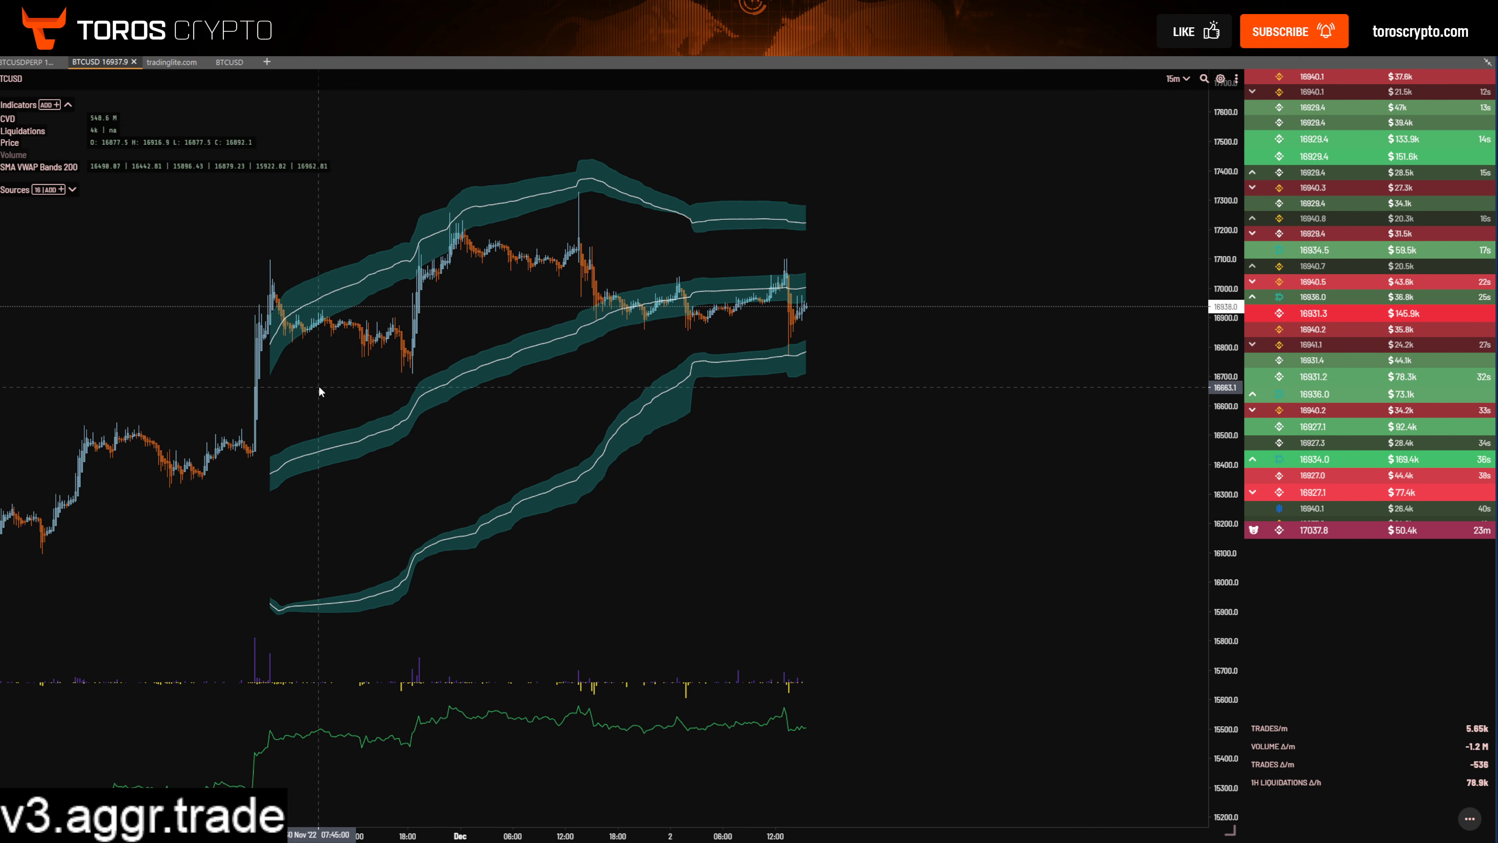
left_click_drag(319, 391, 520, 307)
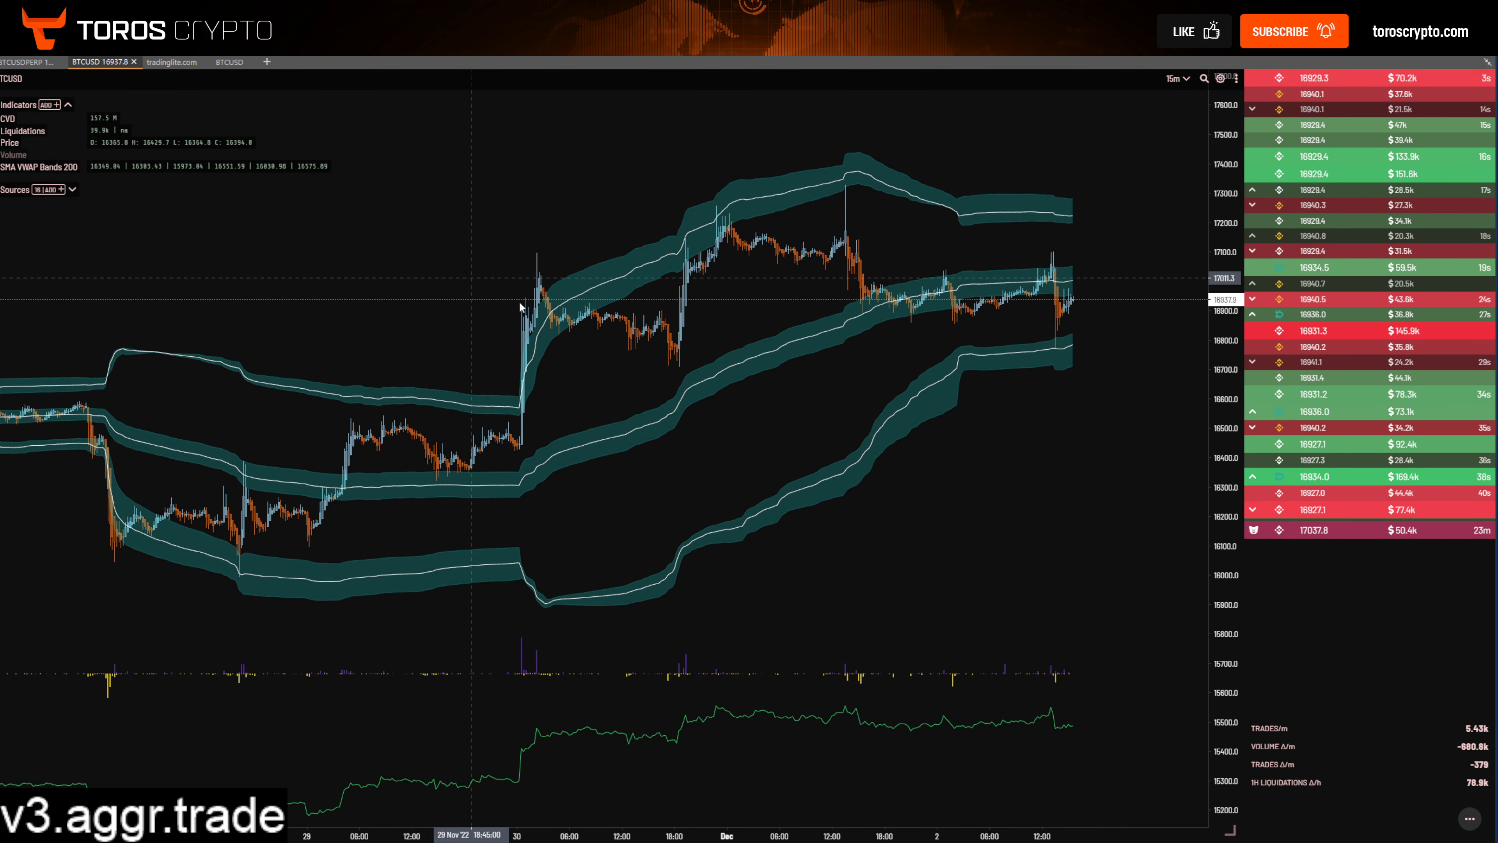
scroll(728, 365, "up", 3)
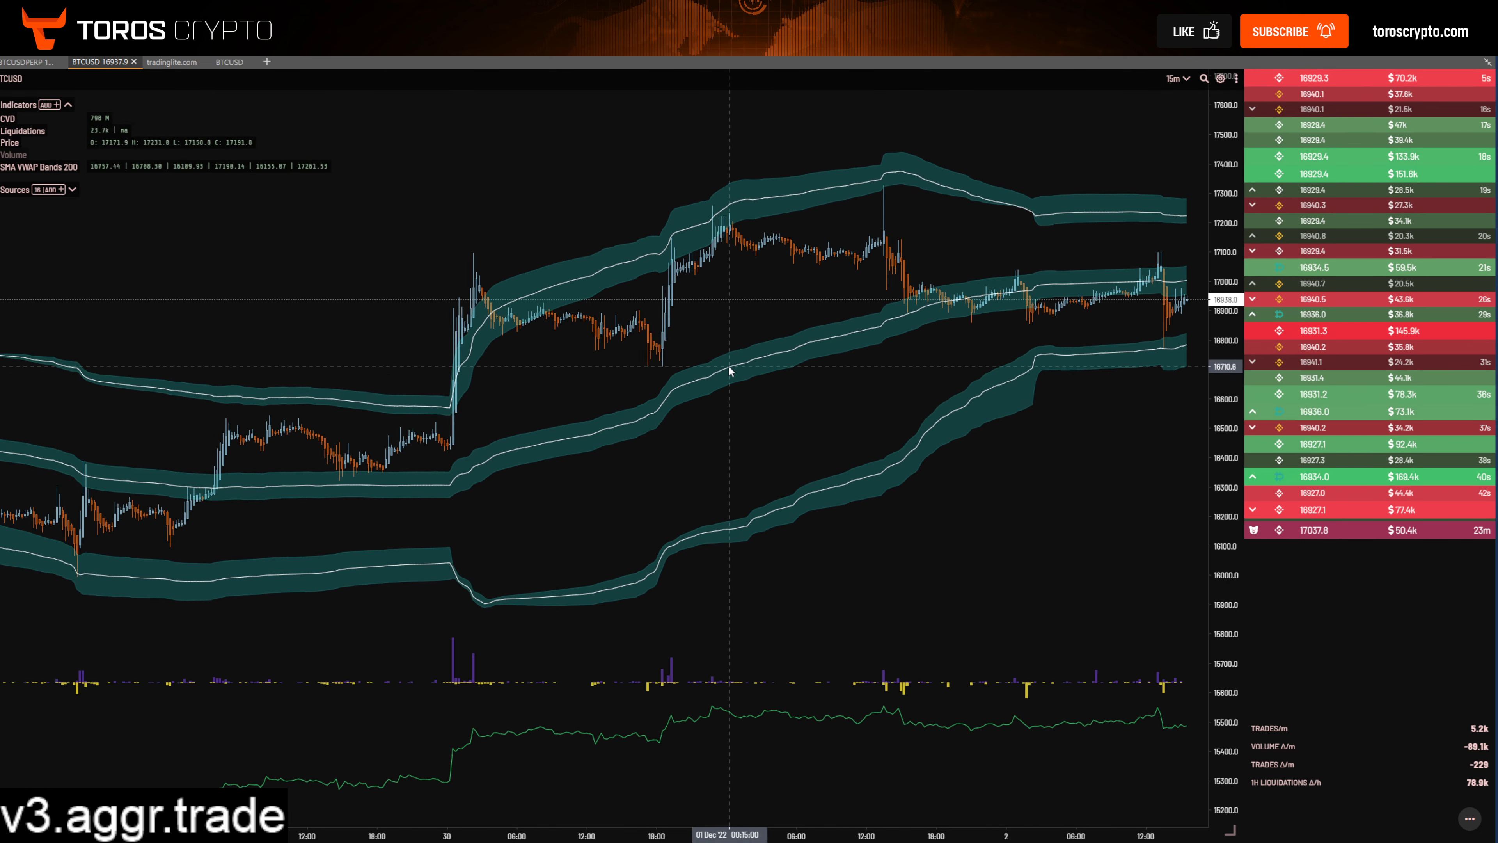
left_click_drag(877, 211, 559, 322)
Step: Return the BTCUSD chart to the 30m timeframe and examine the candles against the VWAP bands from 20 November to the latest price
left_click(1178, 80)
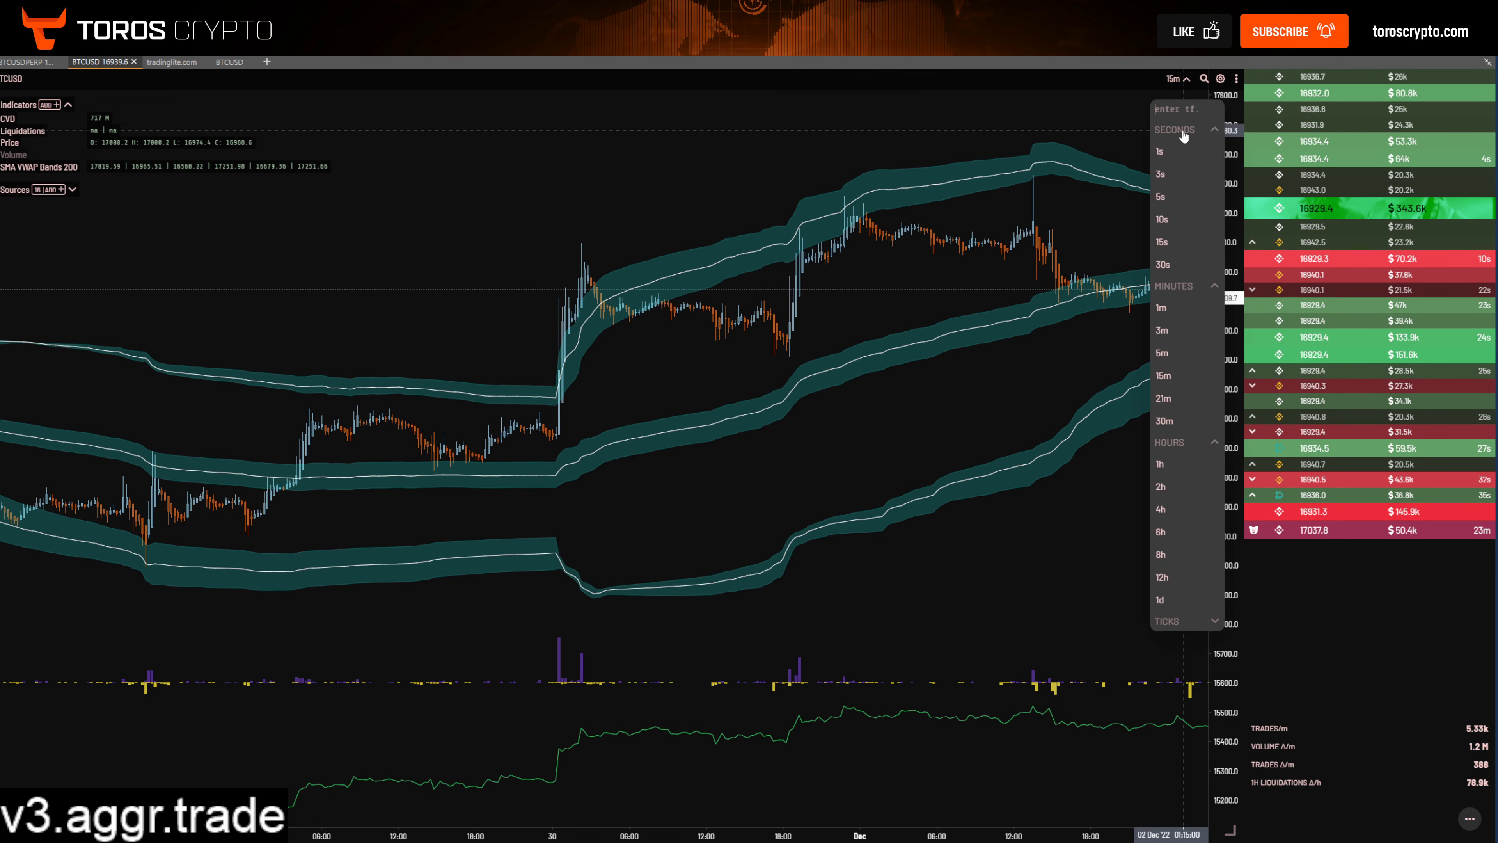
left_click(1174, 420)
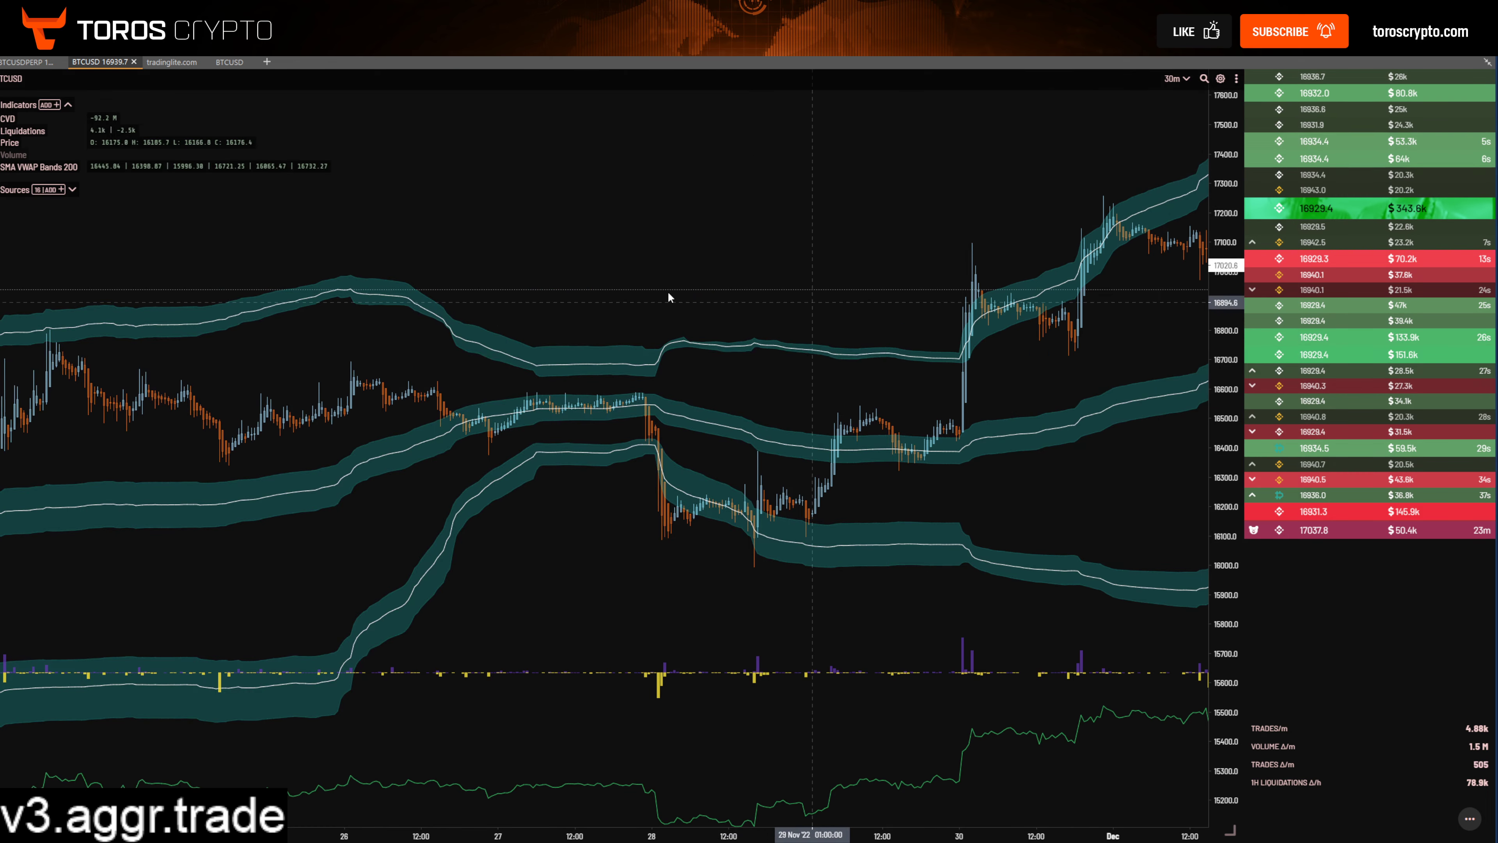
scroll(693, 358, "down", 3)
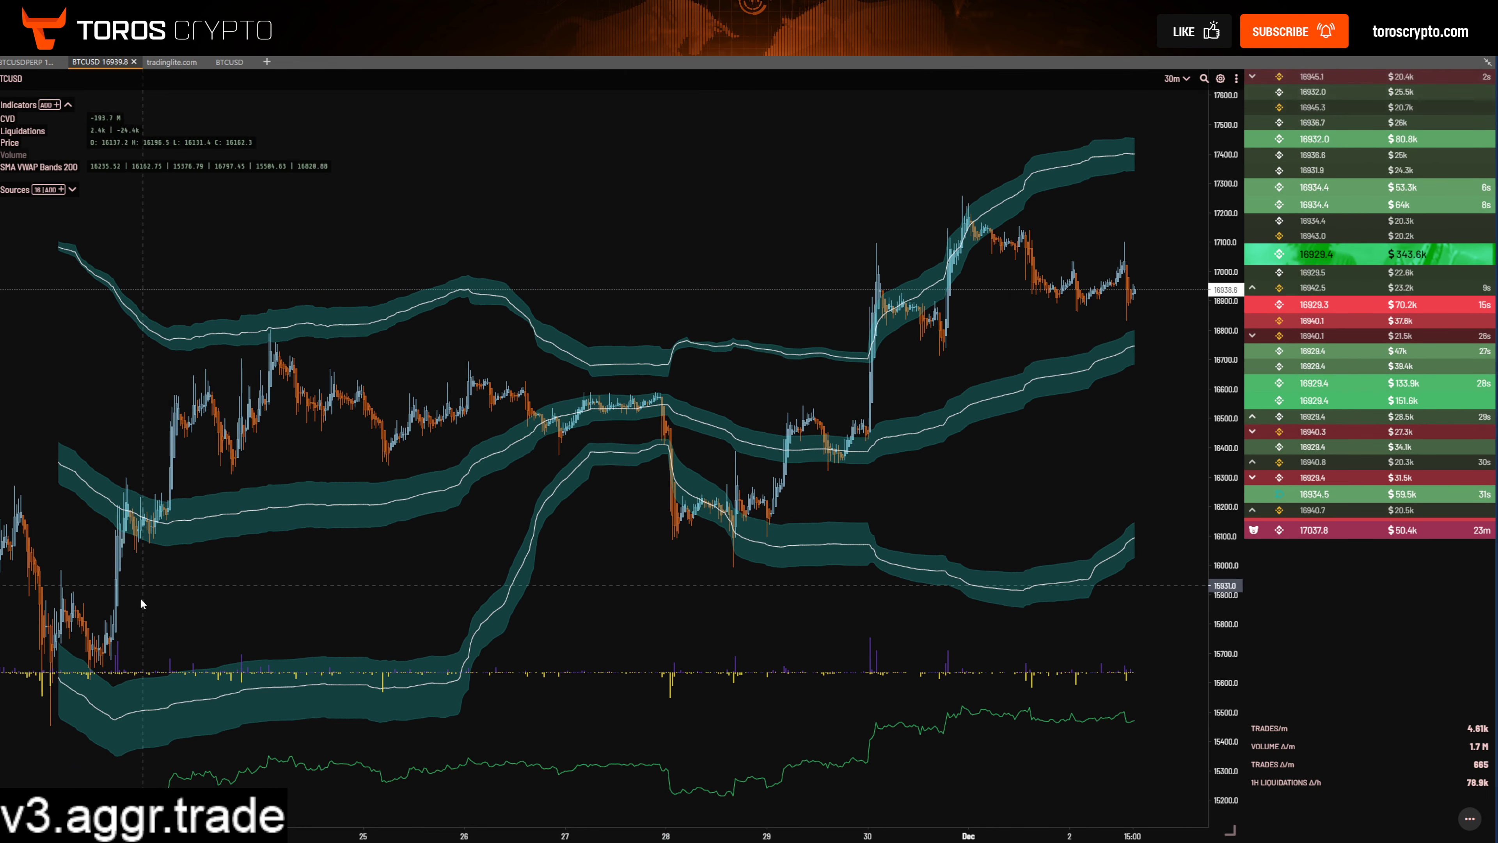
left_click_drag(141, 597, 566, 425)
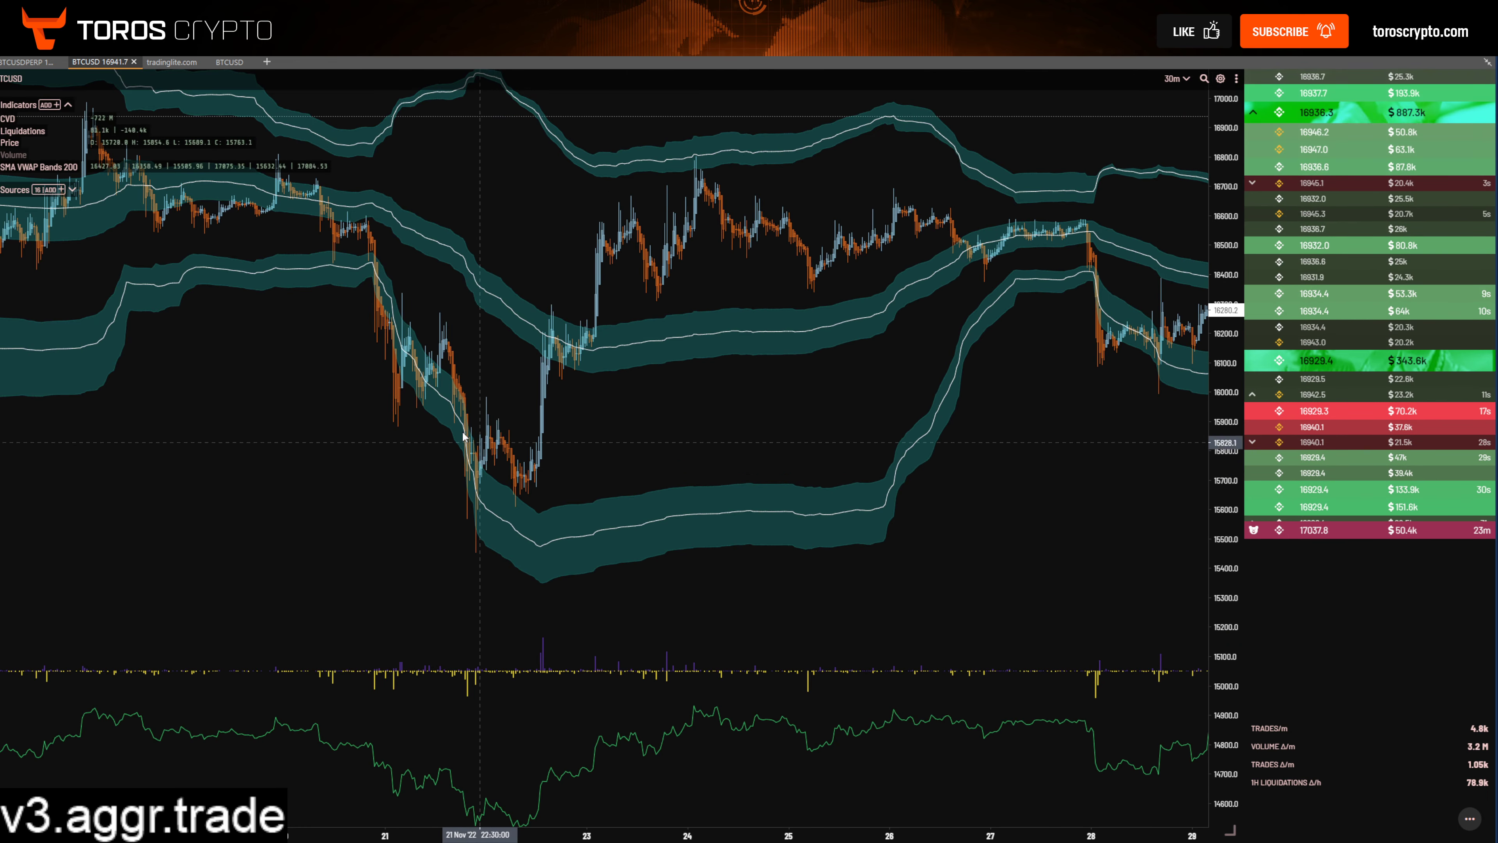
left_click_drag(535, 478, 601, 566)
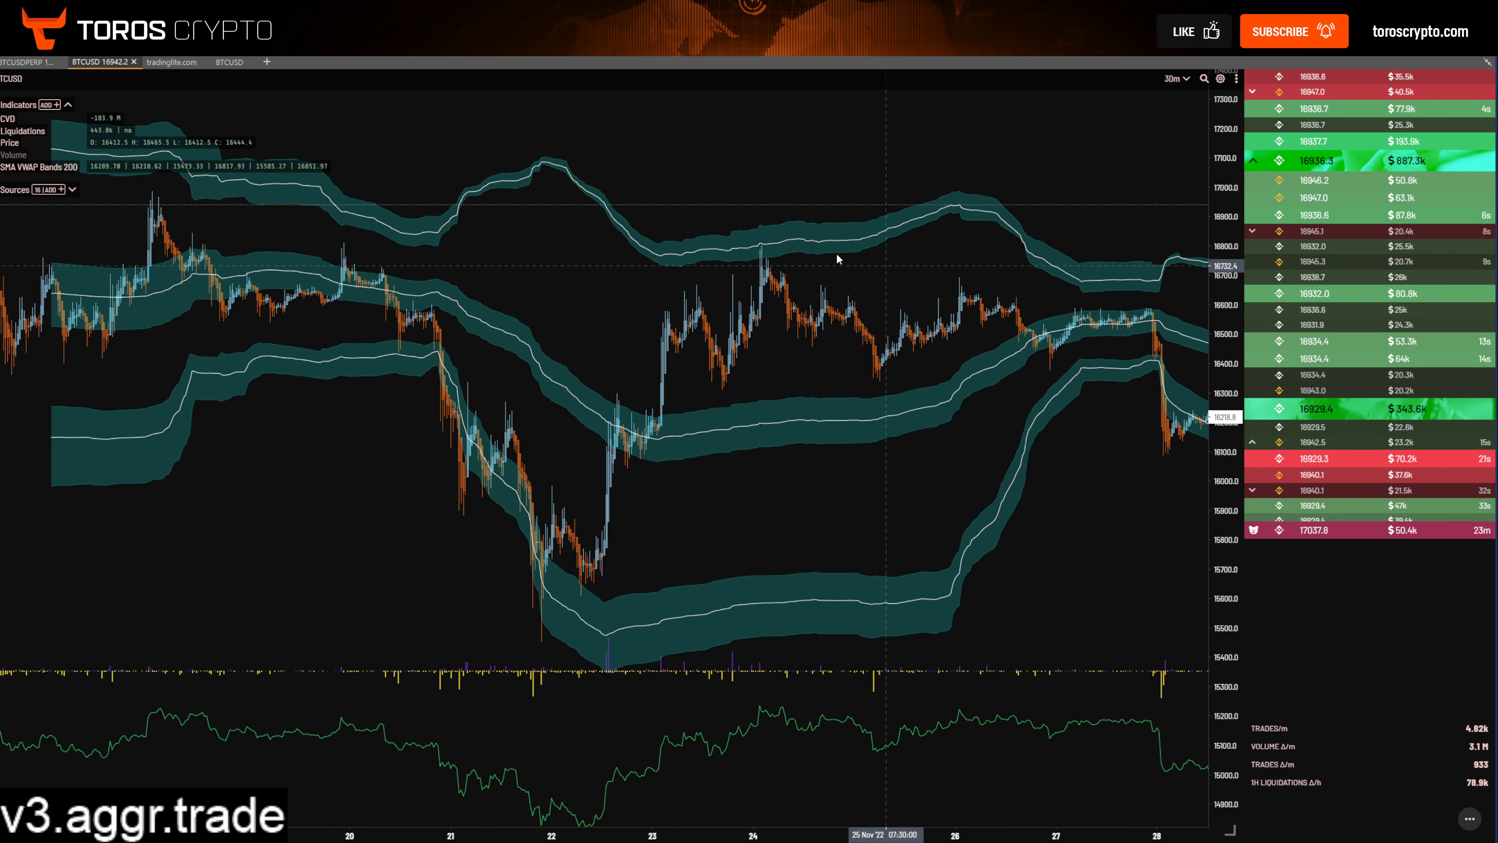
left_click_drag(836, 253, 336, 410)
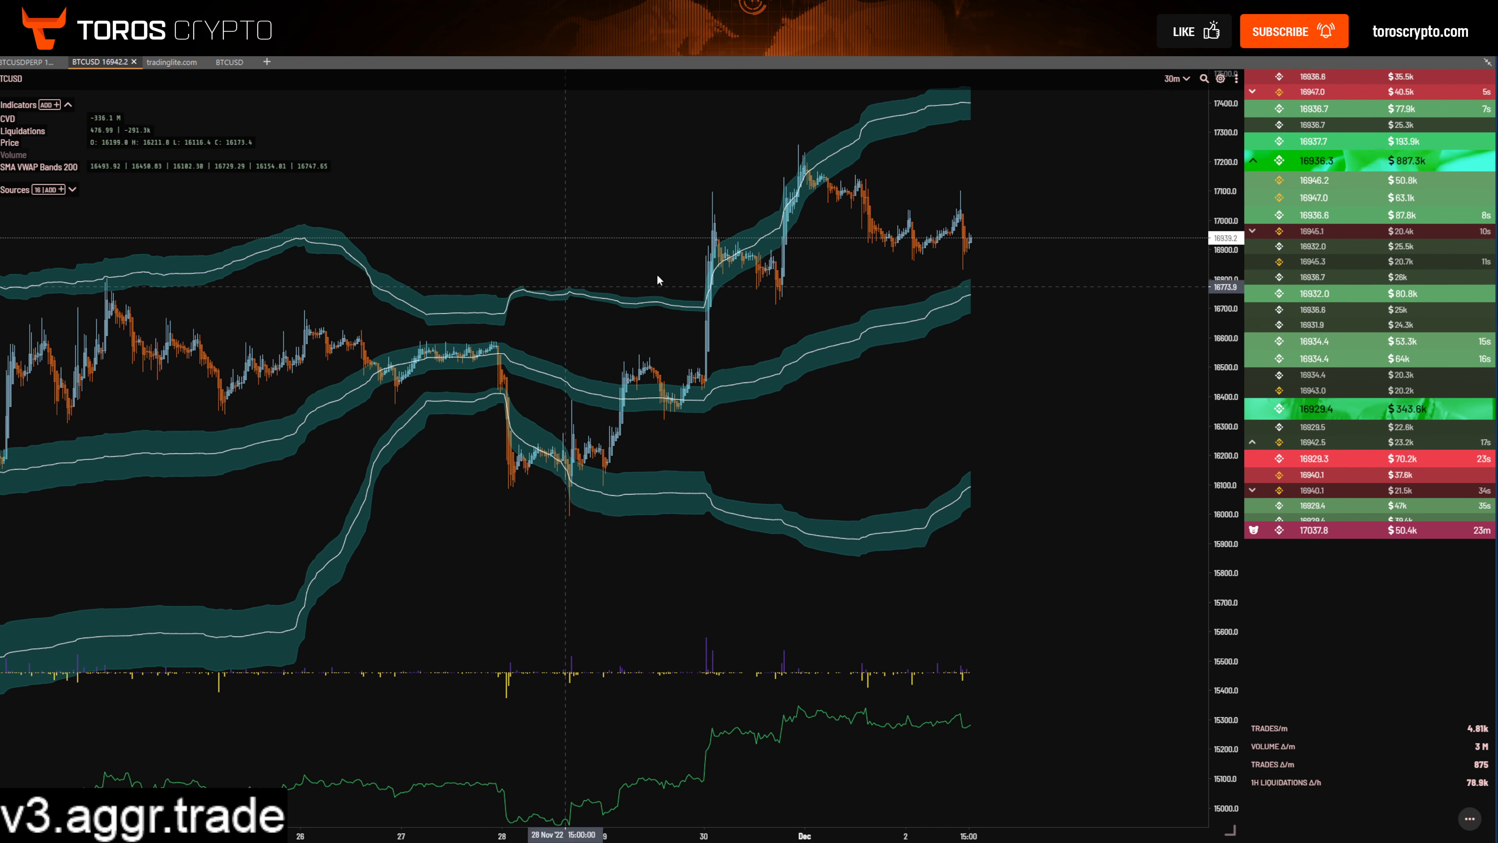
Step: Examine the 28 November drop between the middle and lower VWAP bands, and compare it with the 22 November move at the middle band
left_click_drag(54, 298, 376, 286)
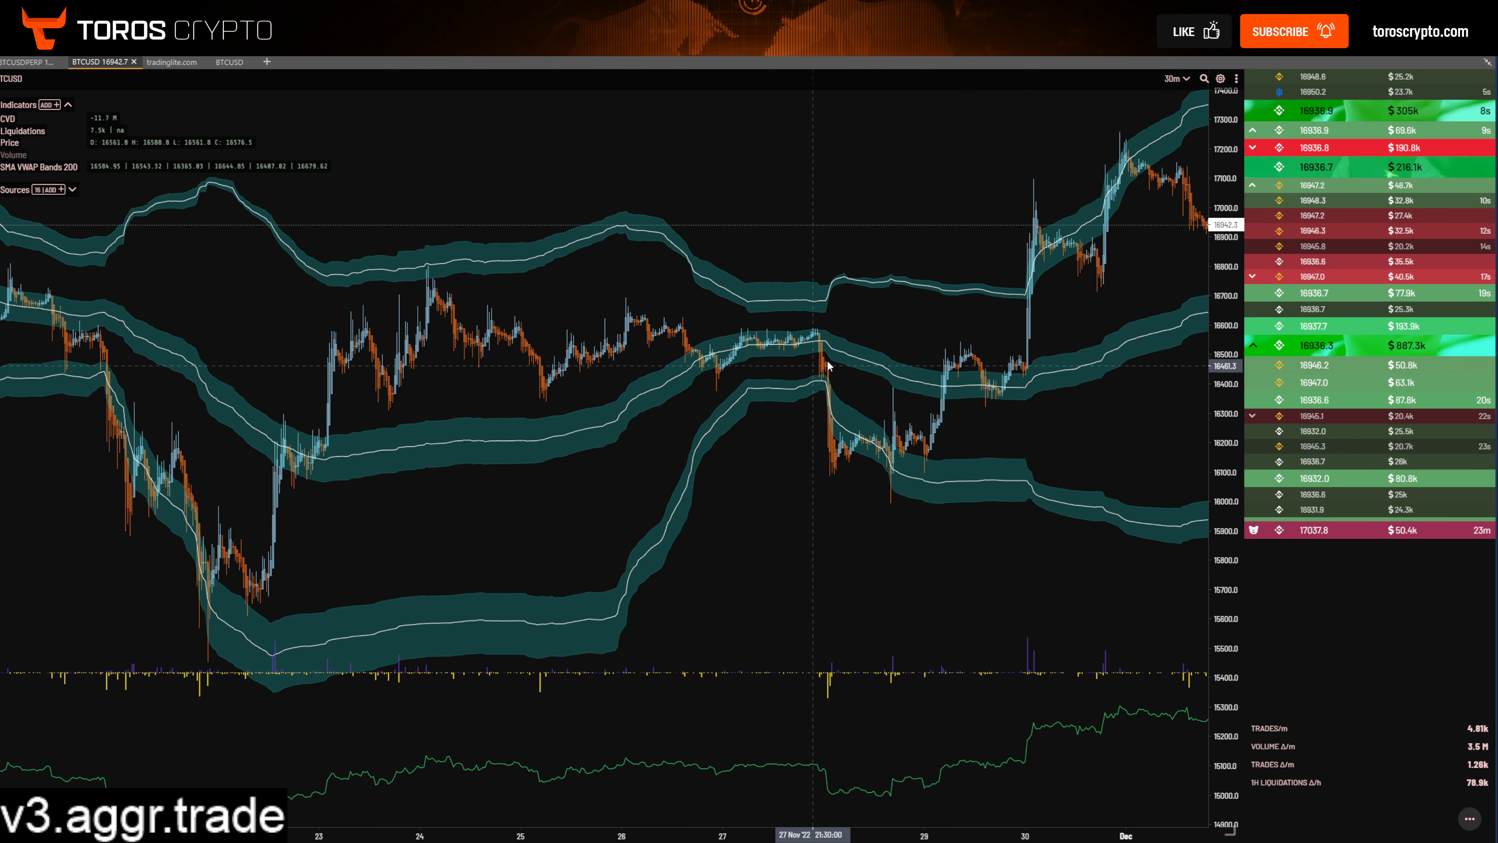
scroll(815, 388, "up", 5)
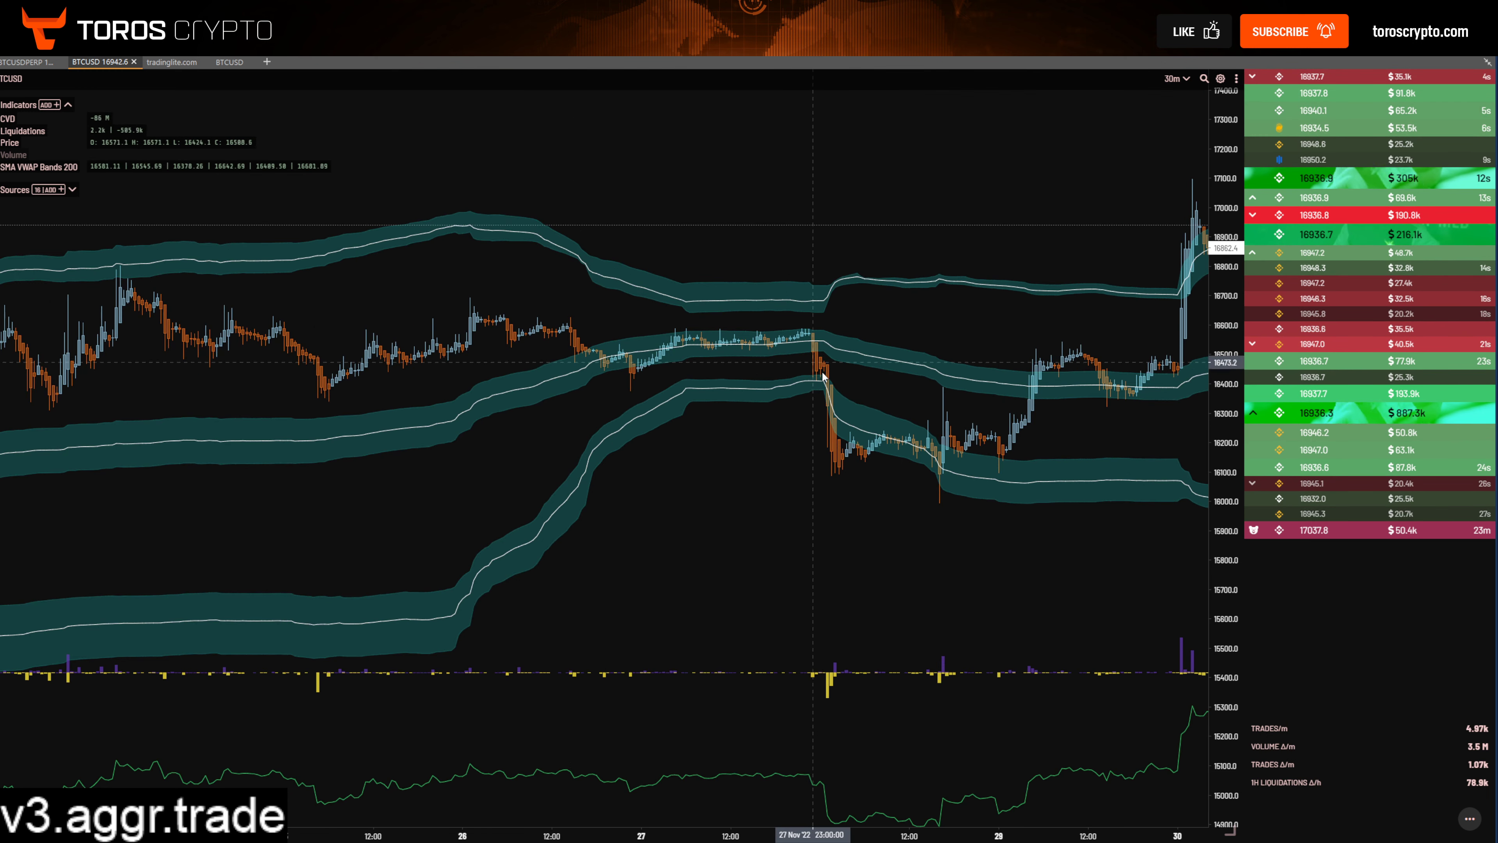
left_click_drag(820, 363, 626, 504)
scroll(626, 504, "down", 5)
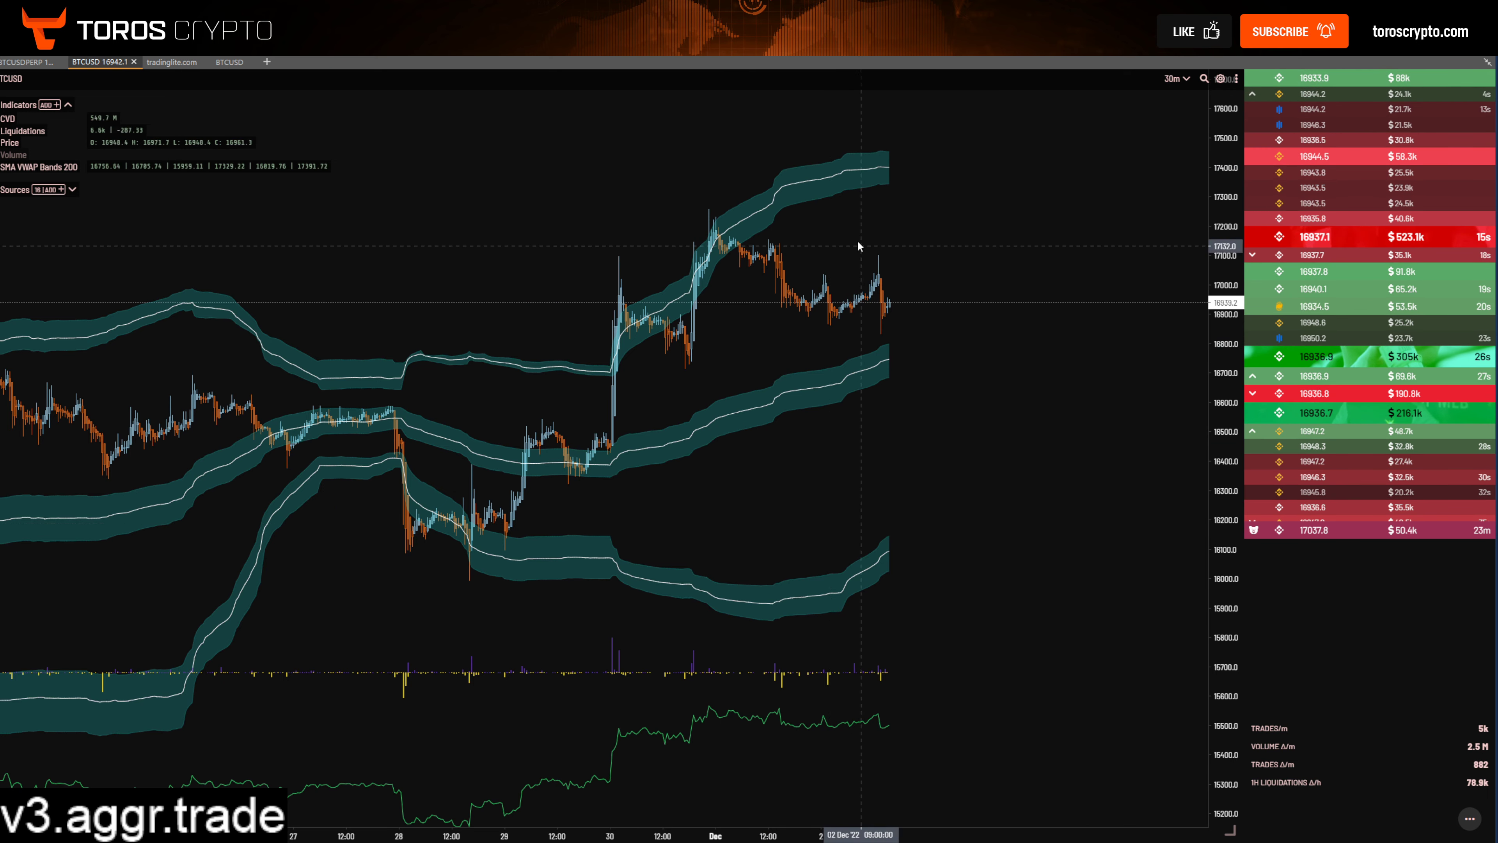
left_click_drag(249, 362, 508, 314)
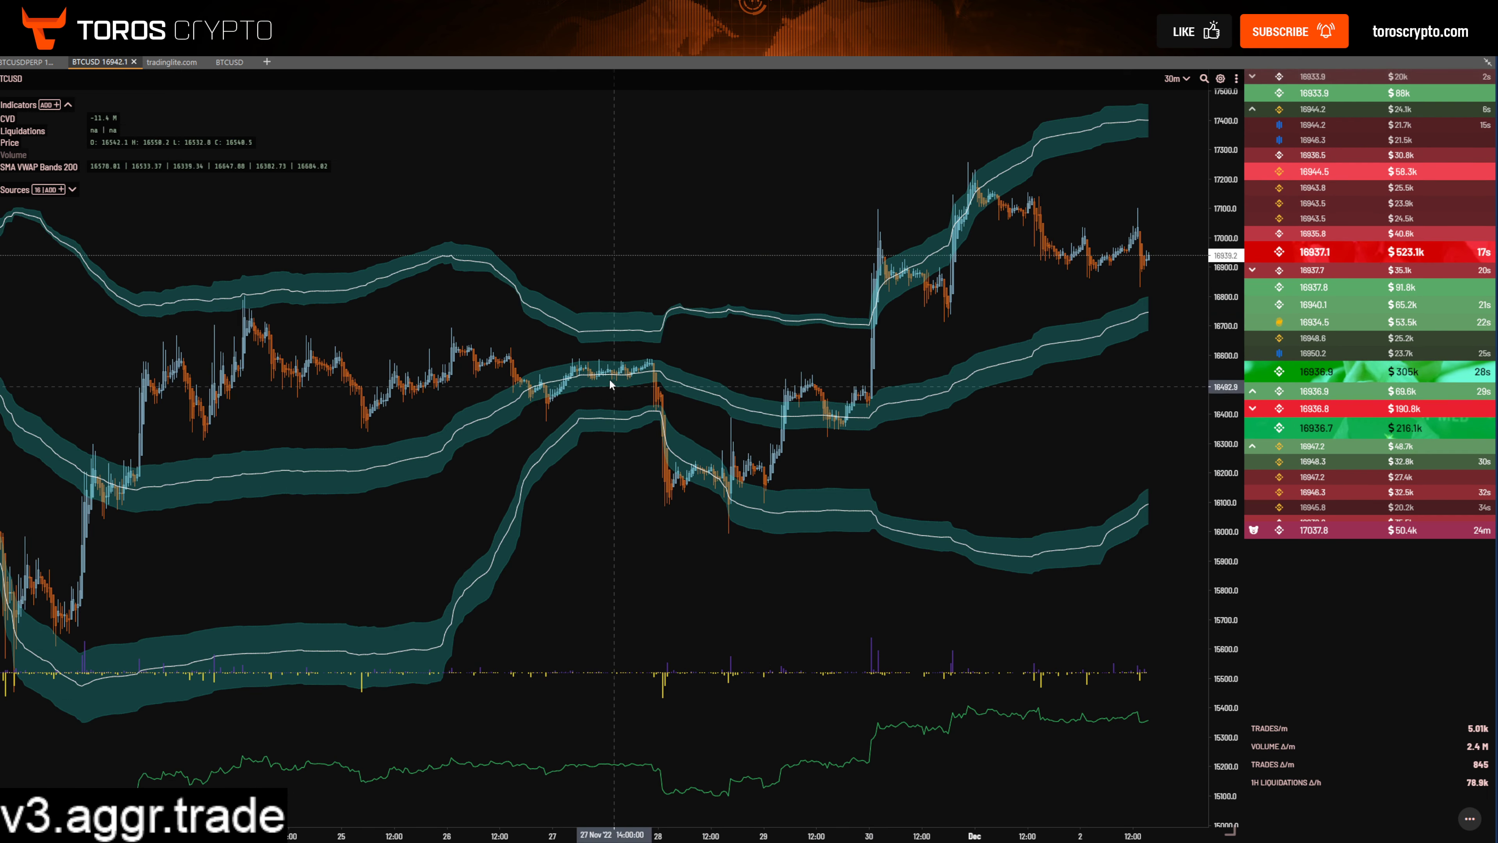
left_click_drag(378, 445, 640, 439)
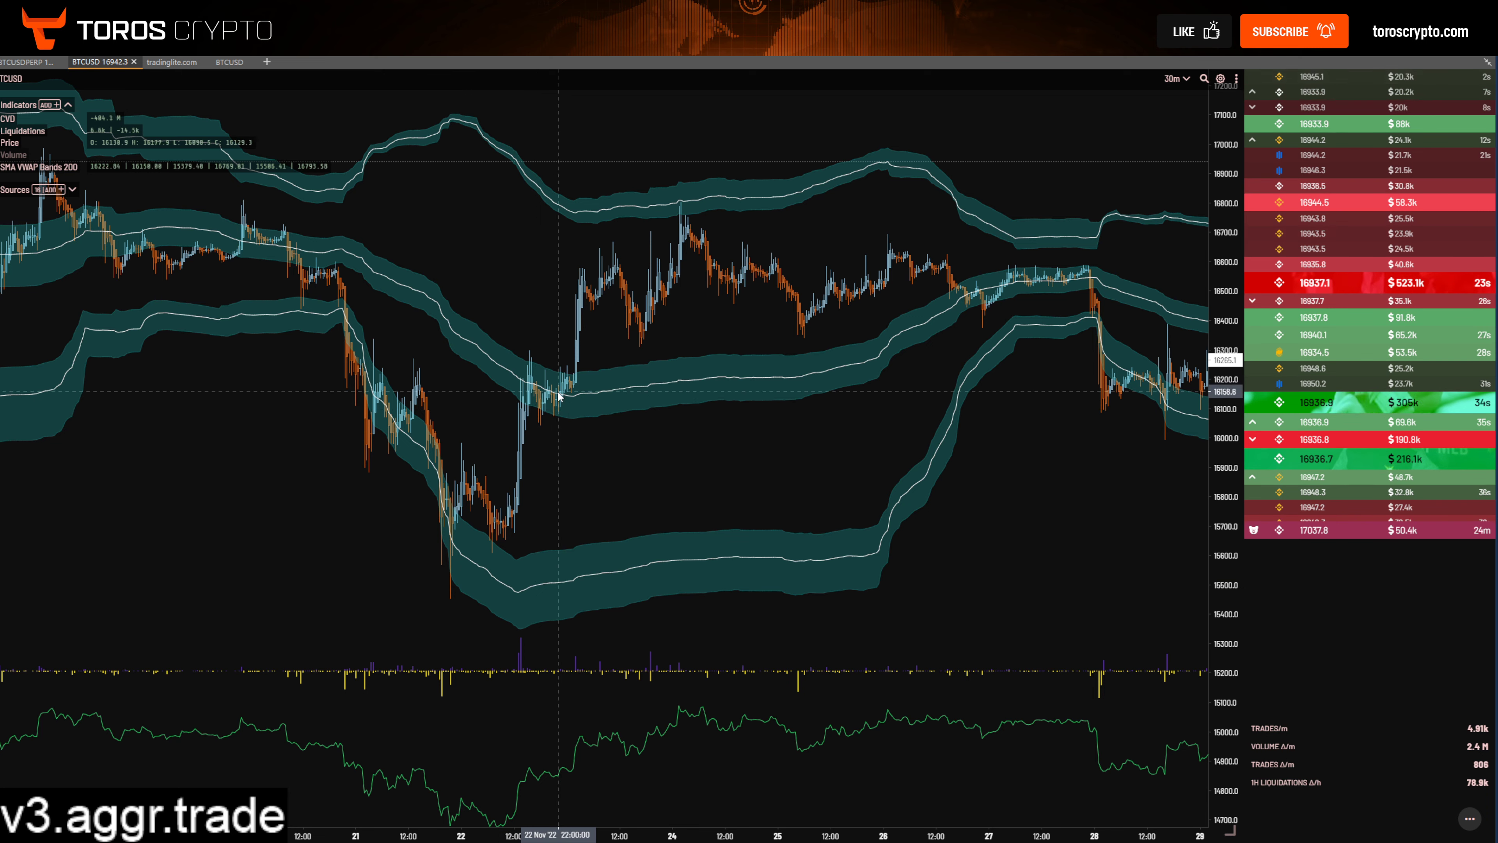
left_click_drag(942, 251, 677, 248)
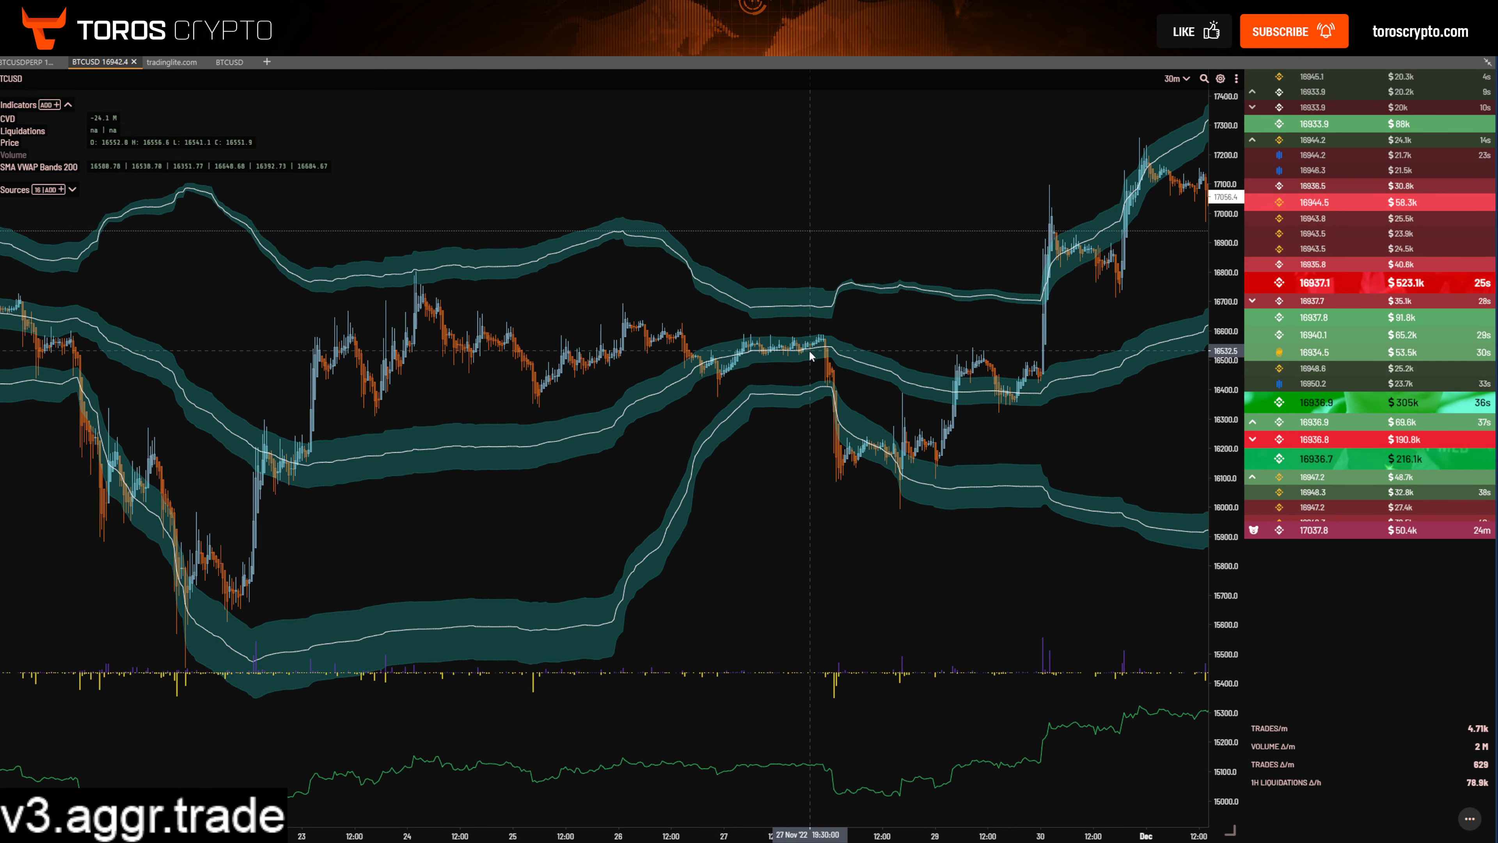
Step: Examine the latest 30m candles against the middle and upper VWAP bands, with the price scale slightly stretched
scroll(719, 340, "right", 2)
scroll(774, 472, "right", 2)
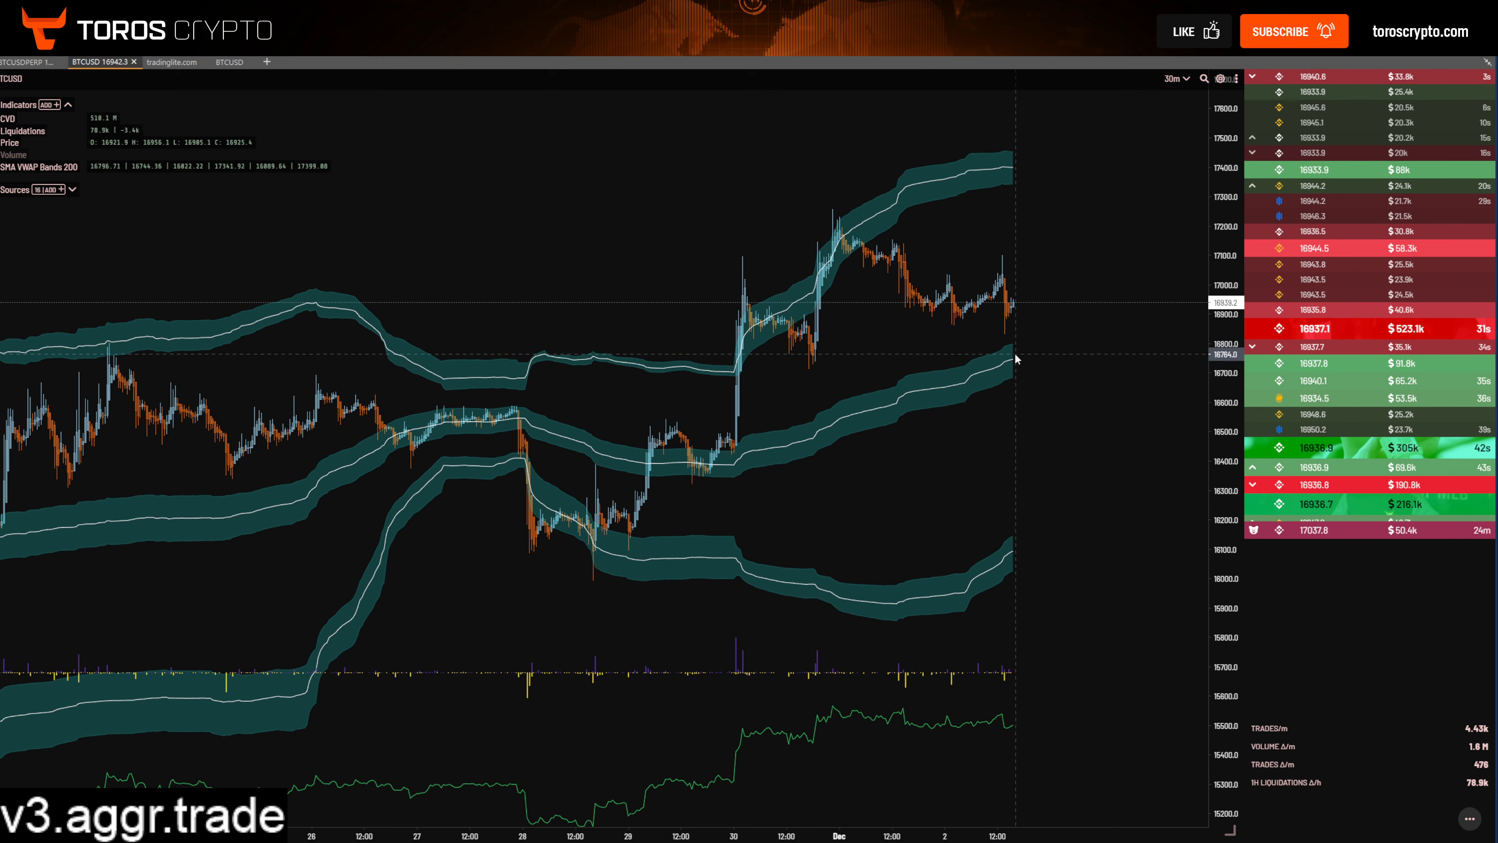
scroll(1024, 301, "left", 2)
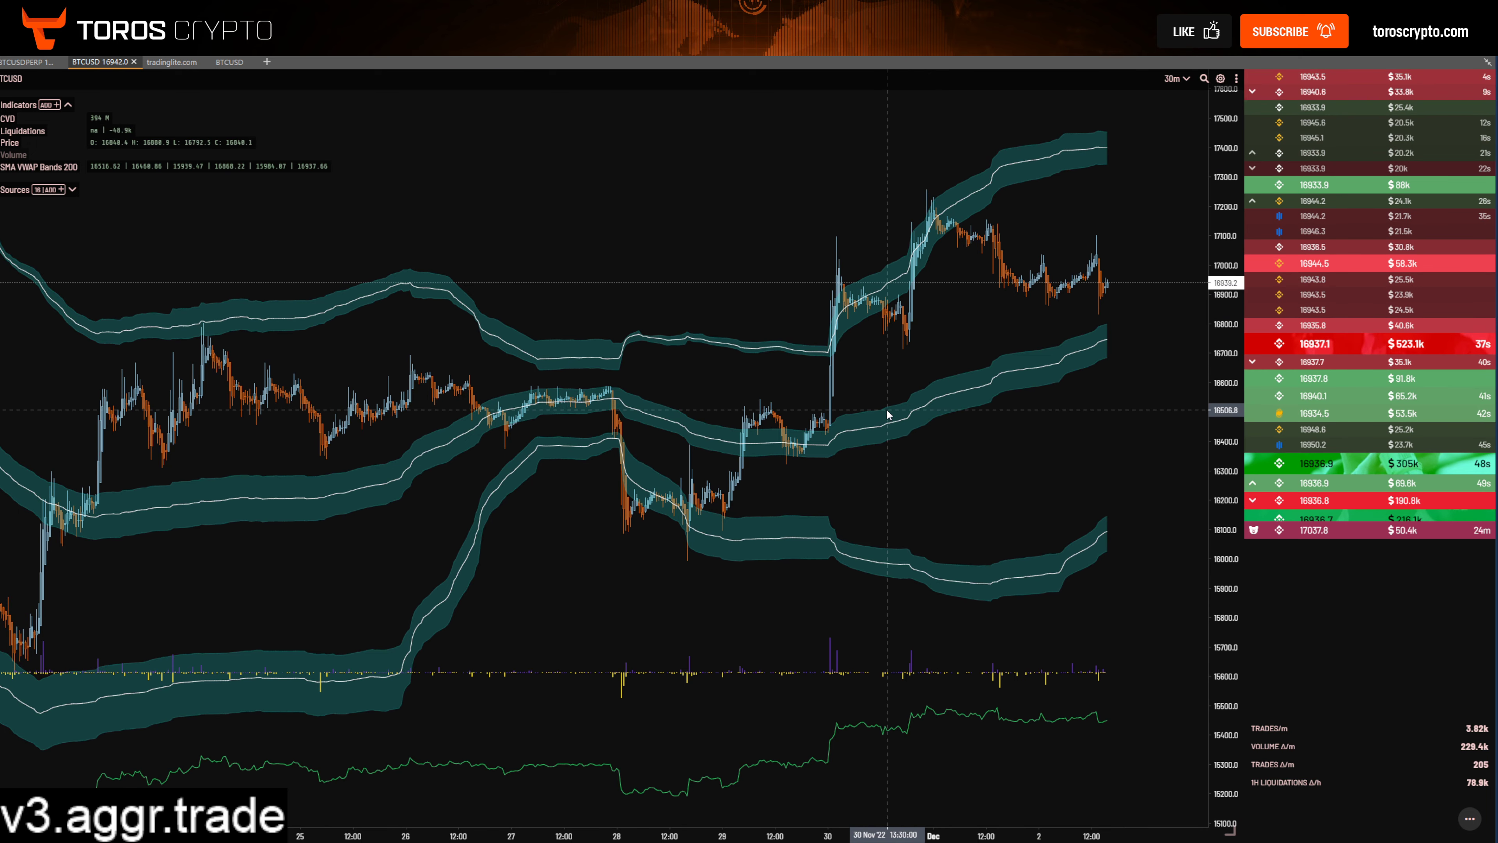
scroll(851, 410, "left", 1)
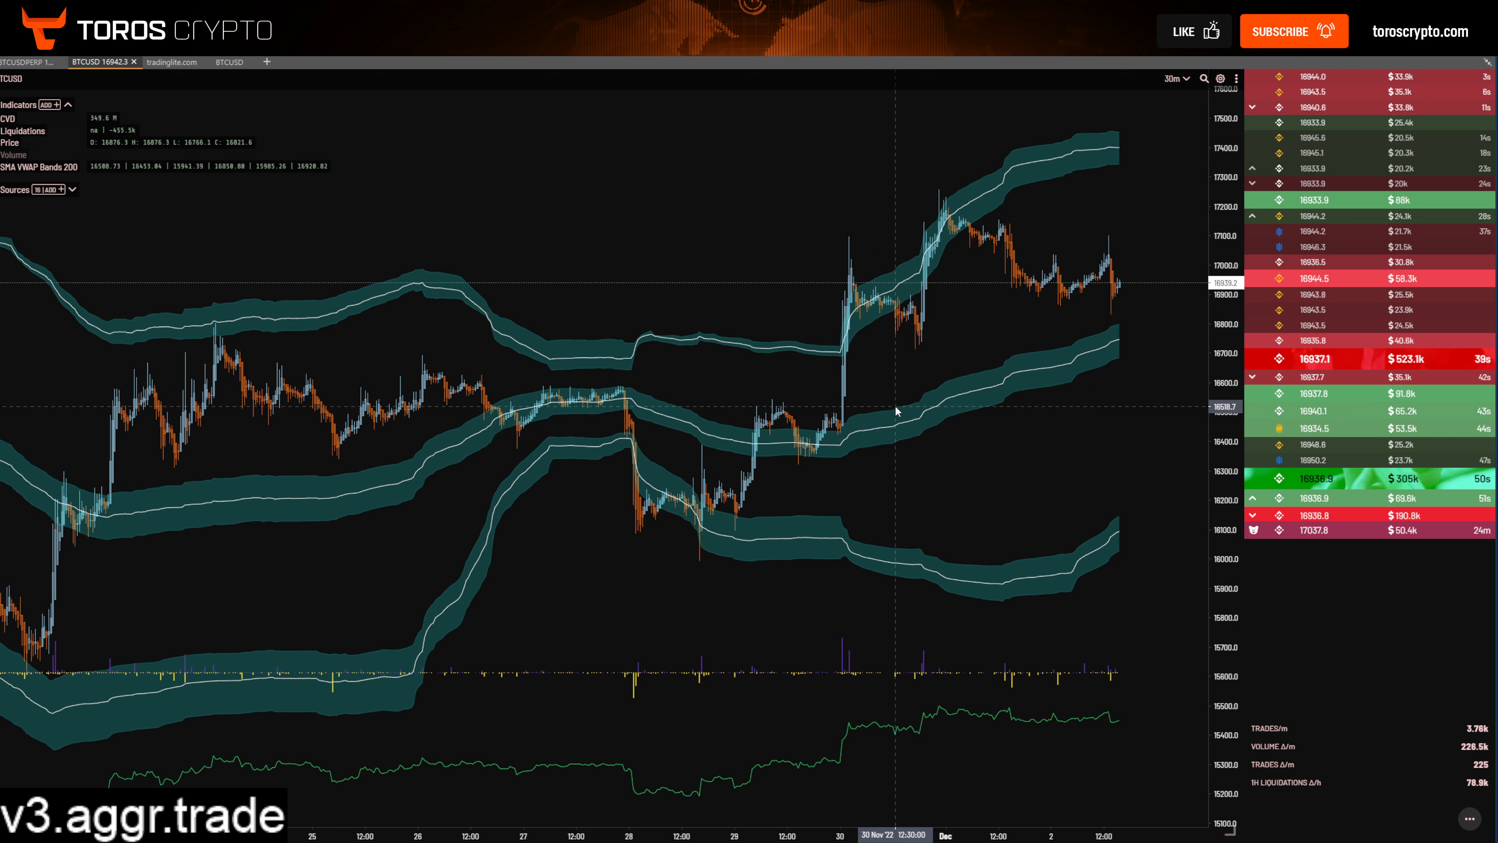
scroll(896, 411, "right", 6)
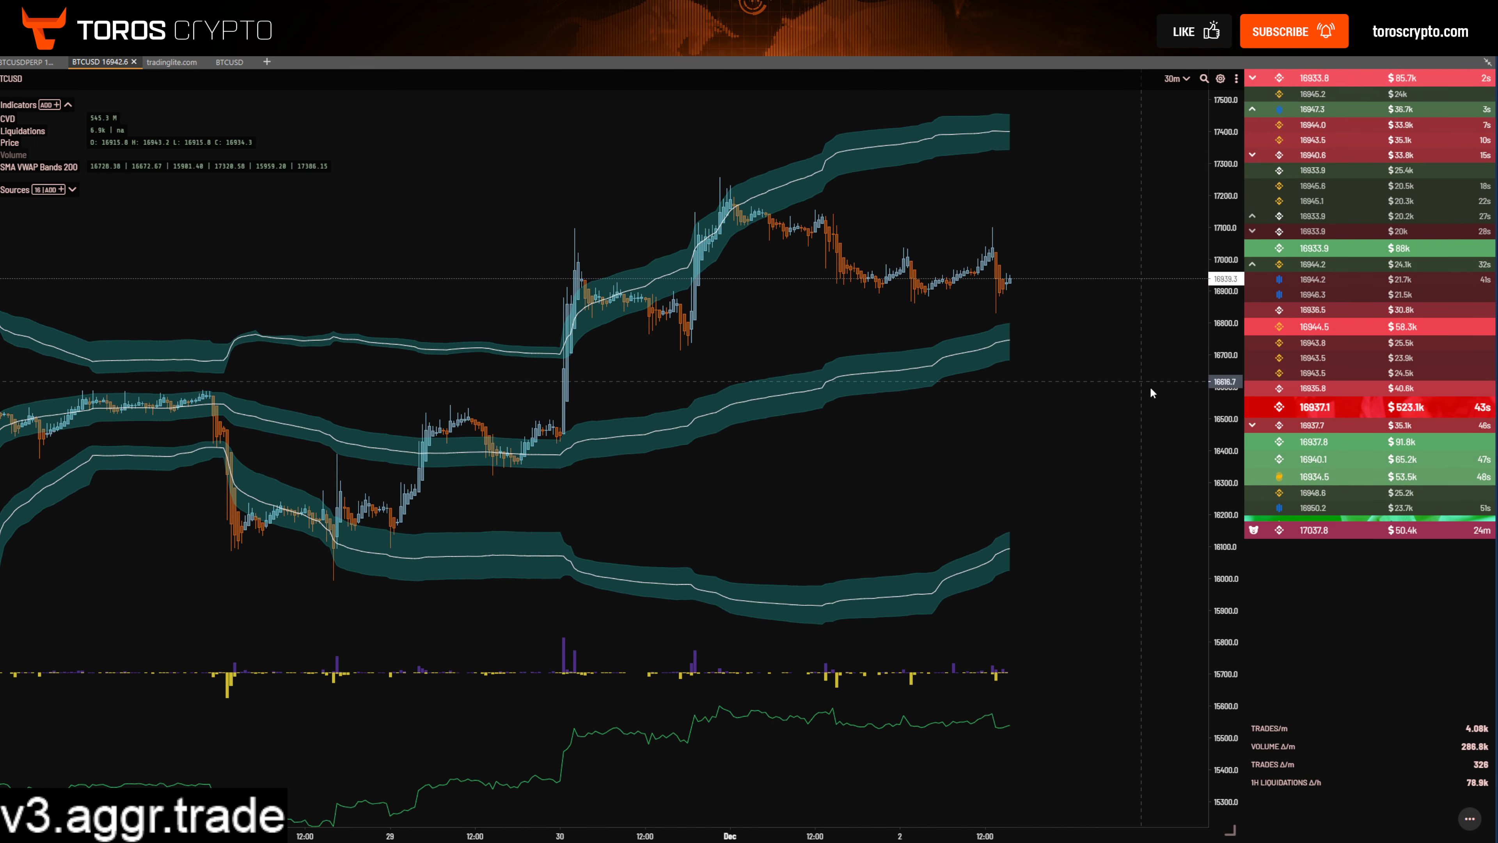
left_click_drag(1228, 407, 1229, 398)
scroll(1002, 407, "left", 2)
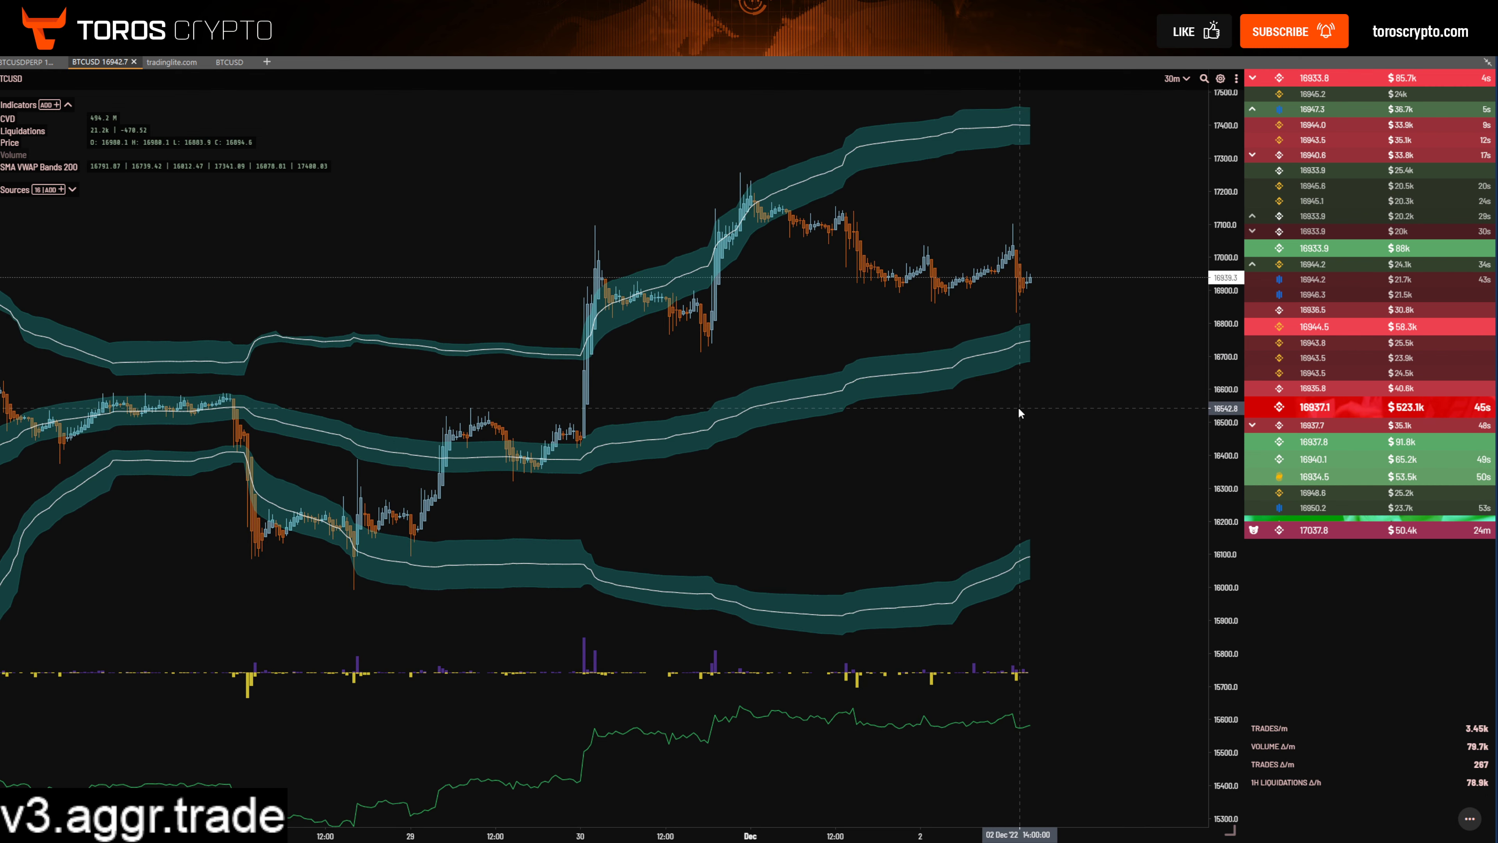